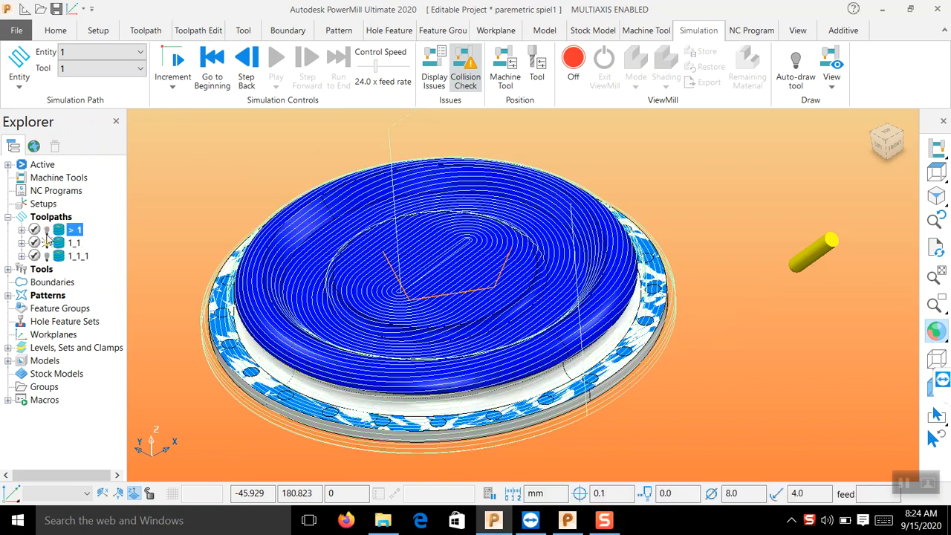
Hide toolpath 1_1 and examine the bare flanged part from its drilled underside and its recessed top
{"action": "left_click", "coordinate": [46, 244]}
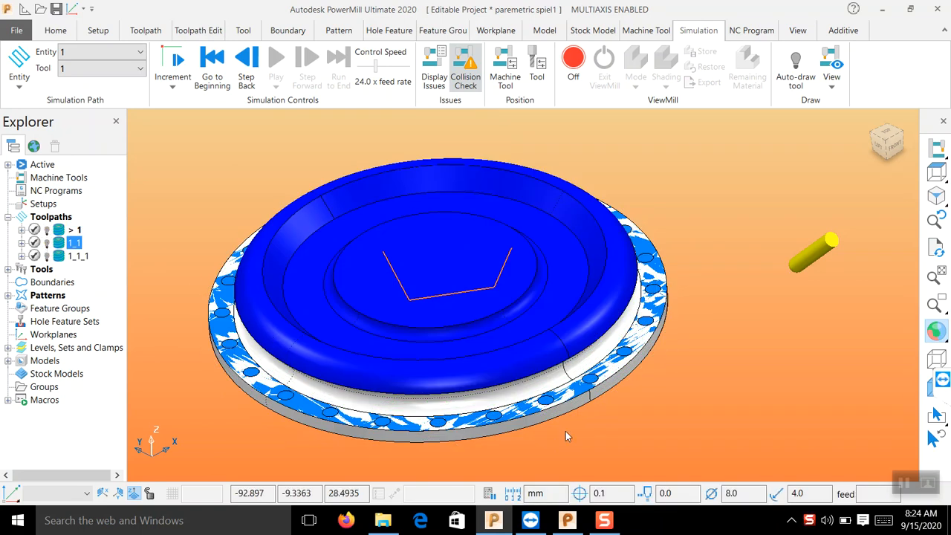
{"action": "middle_click_drag", "start_coordinate": [530, 423], "coordinate": [471, 136]}
{"action": "scroll", "coordinate": [321, 160], "scroll_direction": "down", "scroll_amount": 2}
{"action": "scroll", "coordinate": [314, 170], "scroll_direction": "up", "scroll_amount": 8}
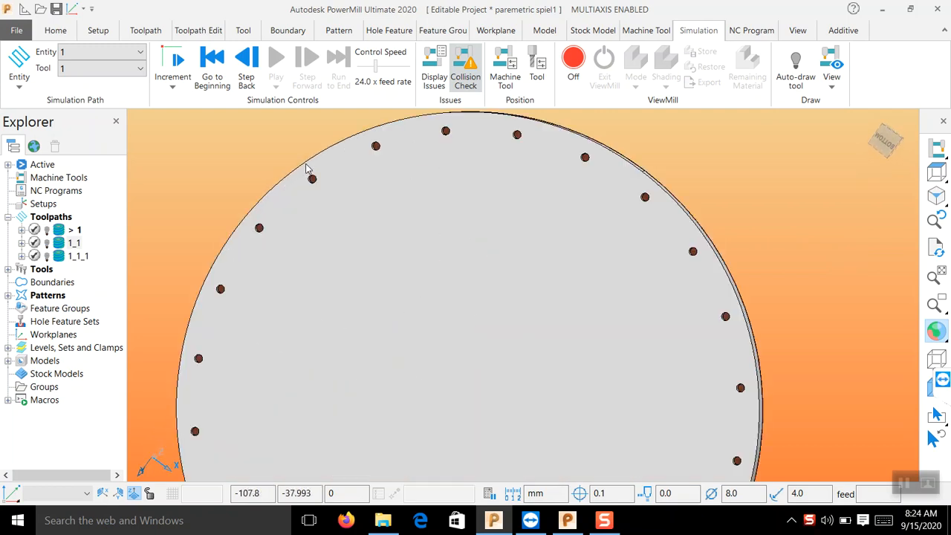
{"action": "scroll", "coordinate": [294, 207], "scroll_direction": "up", "scroll_amount": 1}
{"action": "middle_click_drag", "start_coordinate": [275, 221], "coordinate": [275, 257]}
{"action": "scroll", "coordinate": [305, 250], "scroll_direction": "down", "scroll_amount": 1}
{"action": "scroll", "coordinate": [311, 250], "scroll_direction": "down", "scroll_amount": 6}
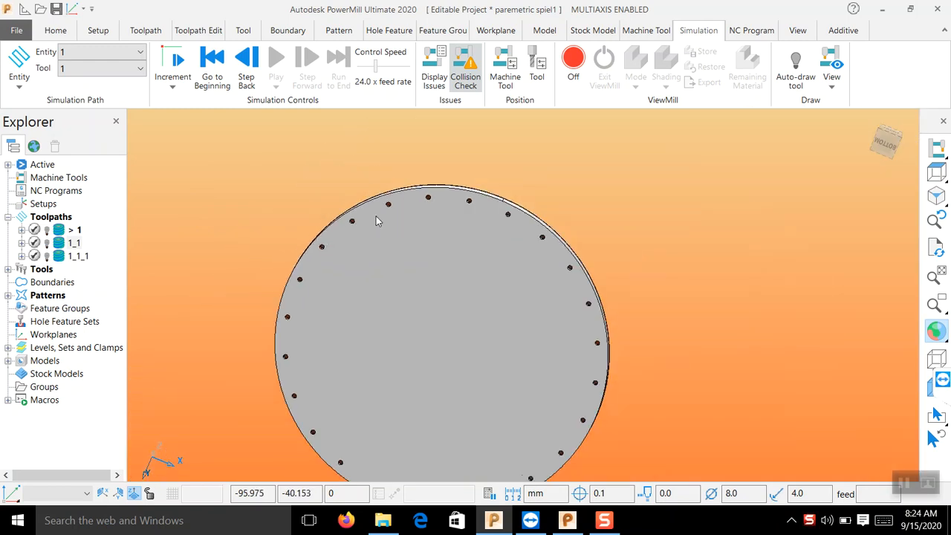
{"action": "middle_click_drag", "start_coordinate": [394, 253], "coordinate": [605, 314]}
{"action": "scroll", "coordinate": [367, 315], "scroll_direction": "up", "scroll_amount": 3}
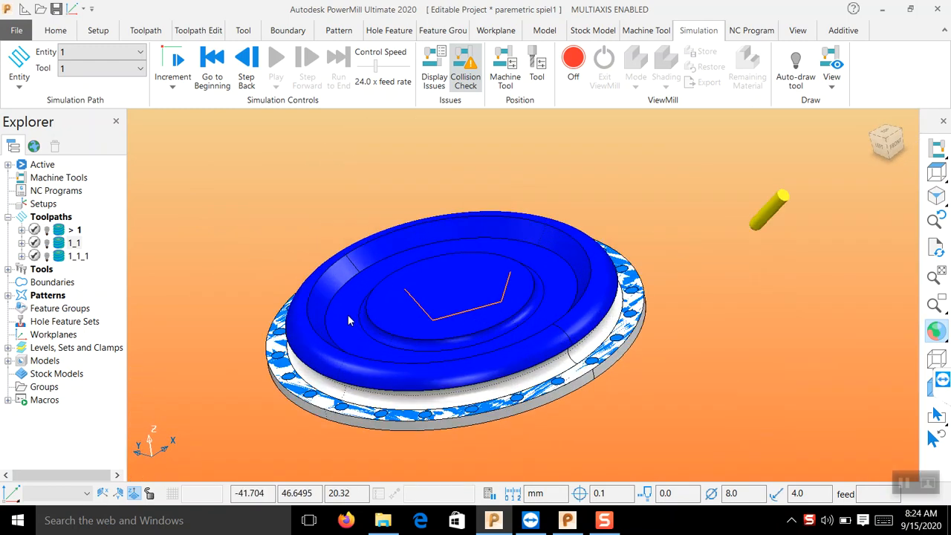
{"action": "middle_click_drag", "start_coordinate": [344, 312], "coordinate": [382, 297]}
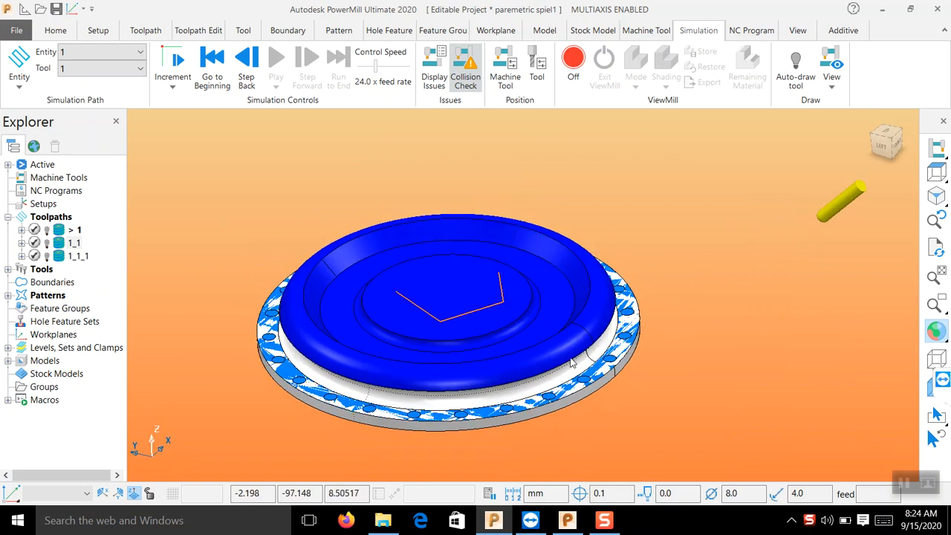
{"action": "scroll", "coordinate": [572, 373], "scroll_direction": "up", "scroll_amount": 2}
{"action": "scroll", "coordinate": [504, 321], "scroll_direction": "down", "scroll_amount": 2}
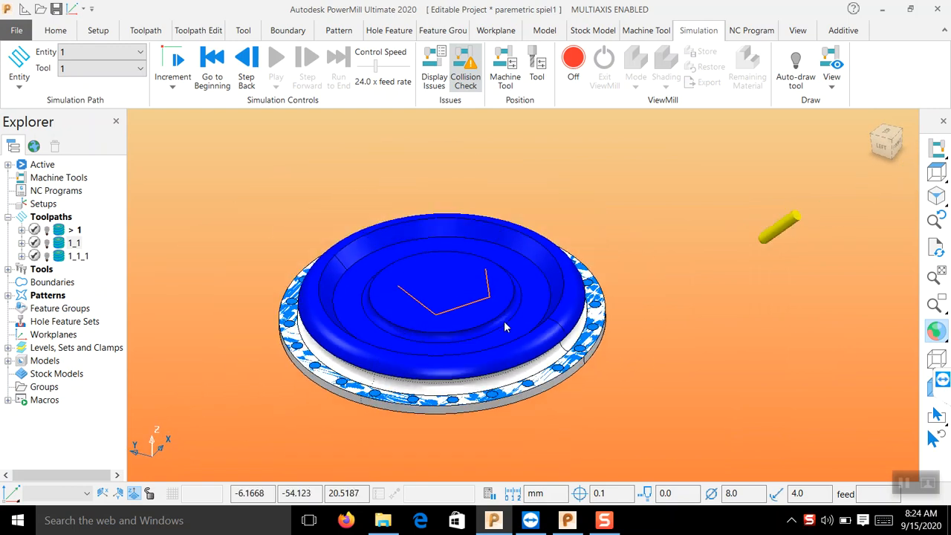
{"action": "scroll", "coordinate": [359, 325], "scroll_direction": "up", "scroll_amount": 1}
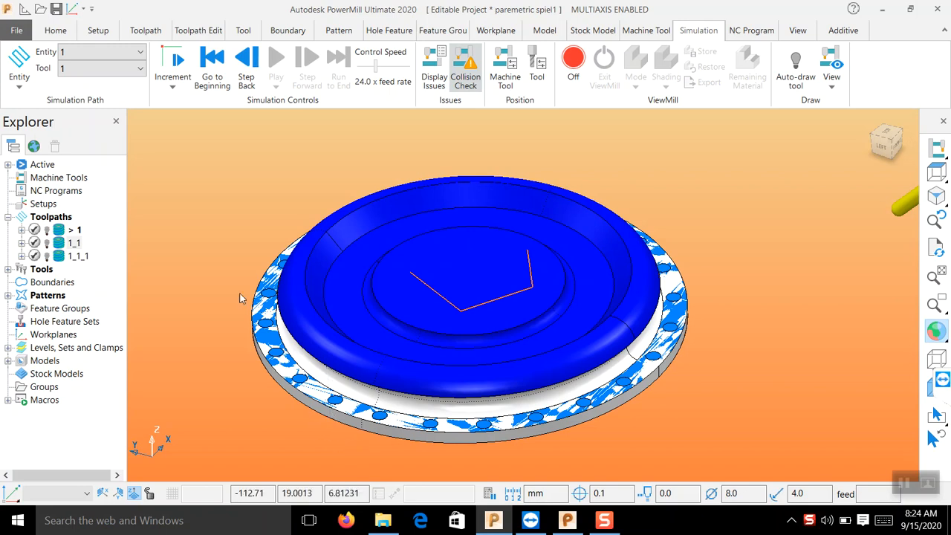
Display toolpaths 1_1_1, 1_1 and 1 in turn to compare their patterns, leaving only toolpath 1 drawn
{"action": "left_click", "coordinate": [48, 255]}
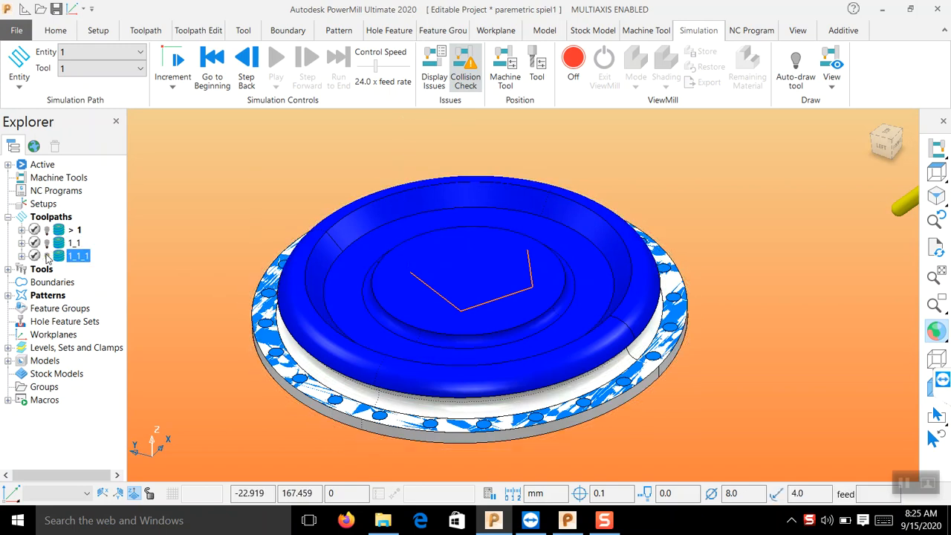
{"action": "left_click", "coordinate": [47, 255]}
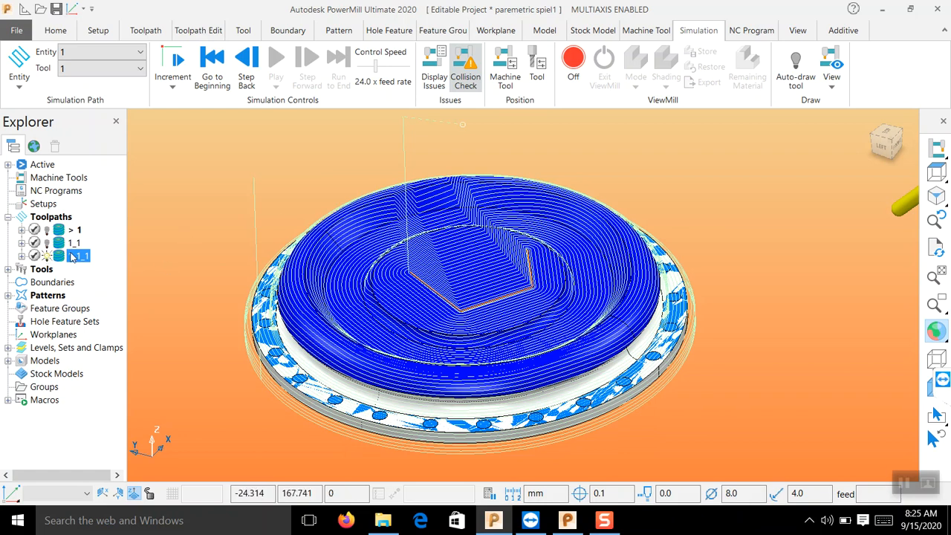
{"action": "left_click", "coordinate": [46, 244]}
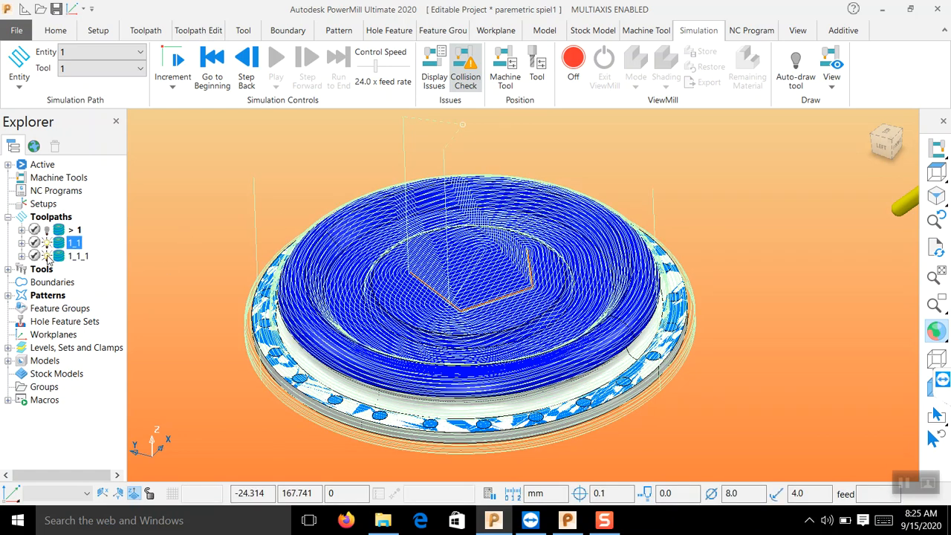
{"action": "left_click", "coordinate": [47, 255]}
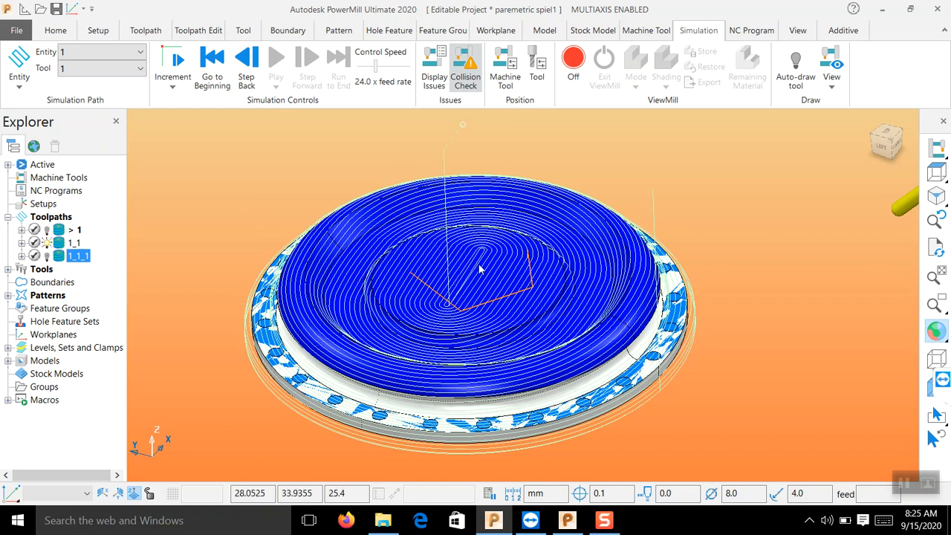
{"action": "left_click", "coordinate": [46, 231]}
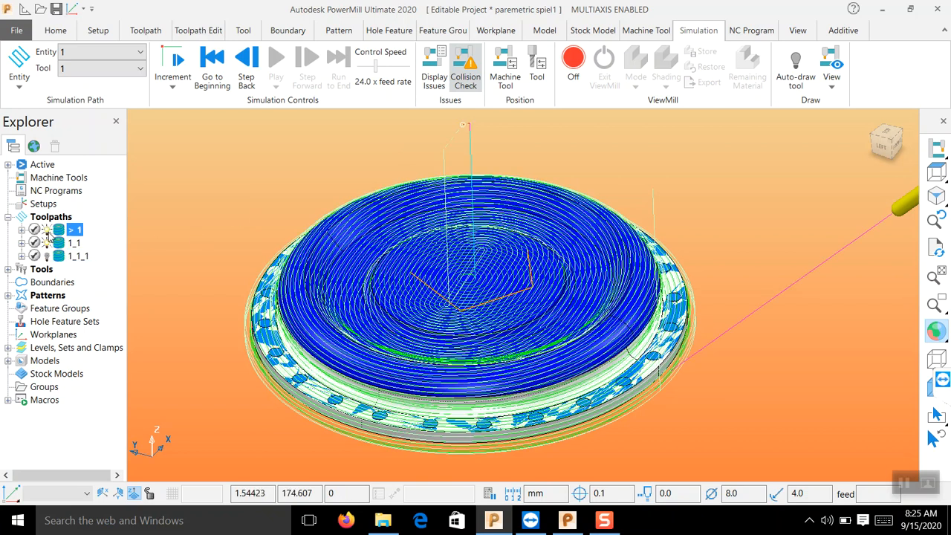
{"action": "left_click", "coordinate": [47, 243]}
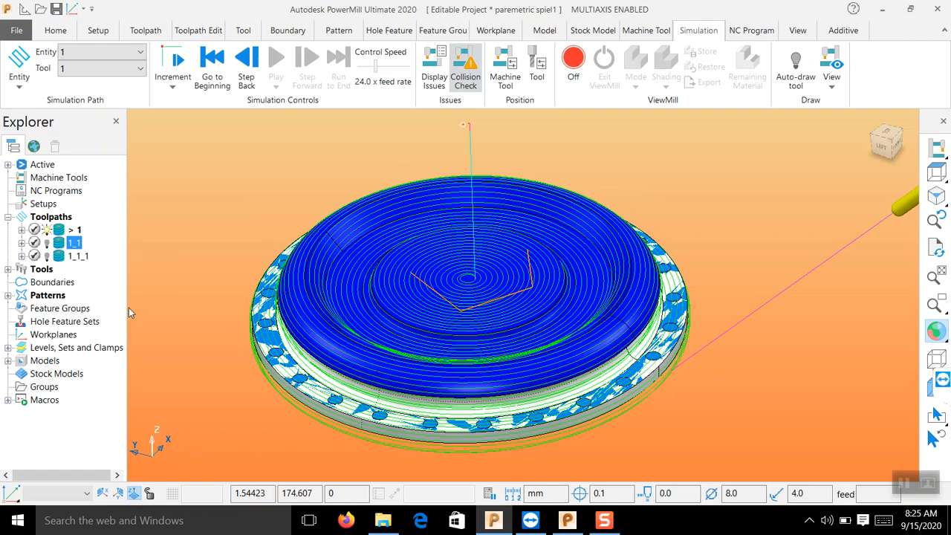
Examine how toolpath 1 runs over the part's rim, side groove and dished top face
{"action": "middle_click_drag", "start_coordinate": [344, 369], "coordinate": [283, 211]}
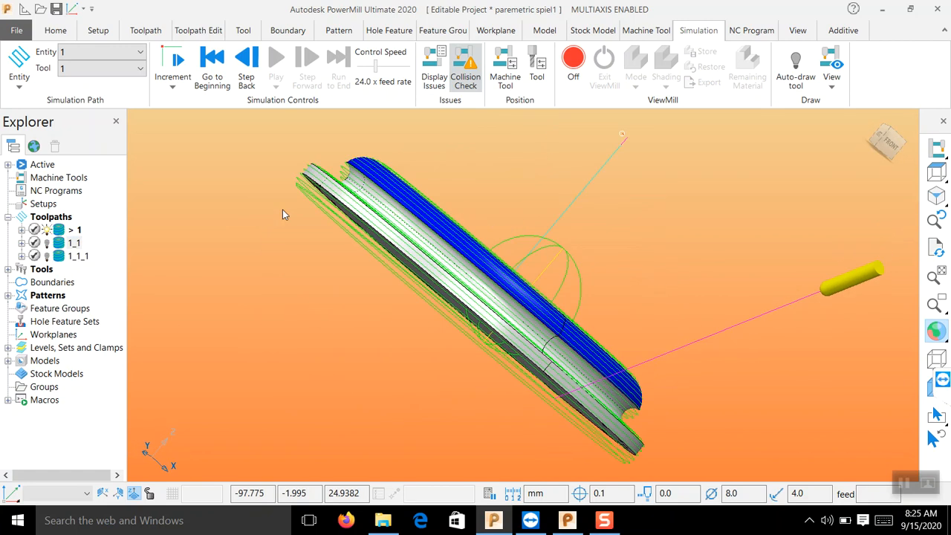
{"action": "scroll", "coordinate": [339, 185], "scroll_direction": "up", "scroll_amount": 3}
{"action": "scroll", "coordinate": [342, 185], "scroll_direction": "up", "scroll_amount": 4}
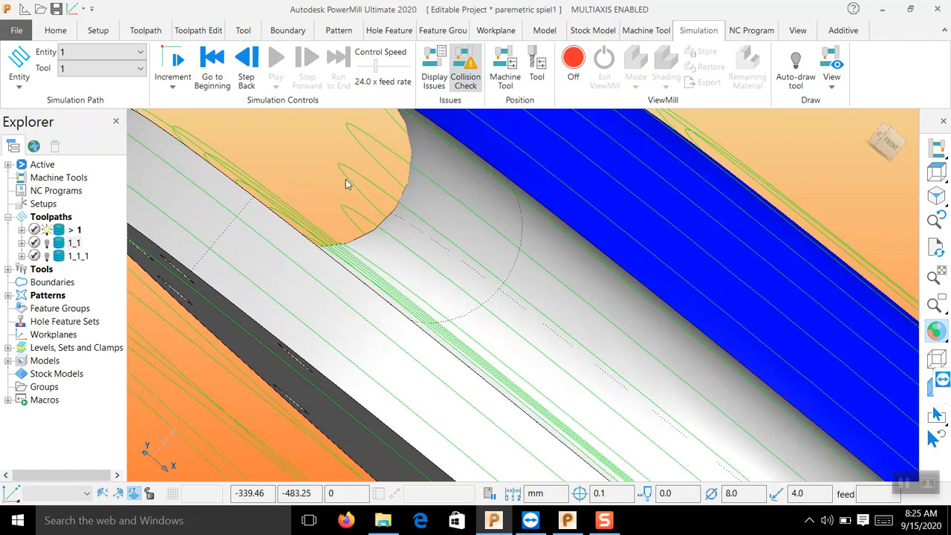
{"action": "scroll", "coordinate": [381, 243], "scroll_direction": "down", "scroll_amount": 5}
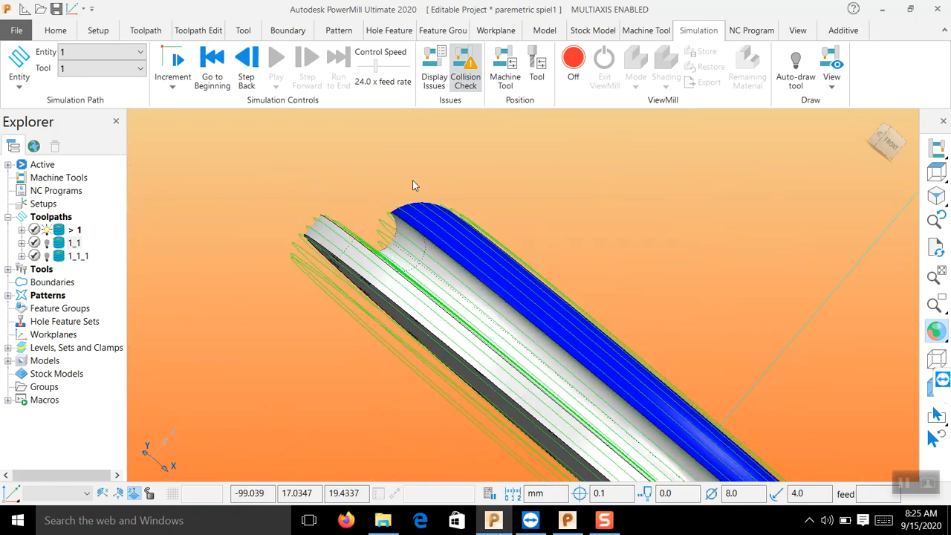
{"action": "middle_click_drag", "start_coordinate": [413, 179], "coordinate": [407, 297]}
{"action": "scroll", "coordinate": [408, 300], "scroll_direction": "down", "scroll_amount": 3}
{"action": "scroll", "coordinate": [321, 322], "scroll_direction": "down", "scroll_amount": 4}
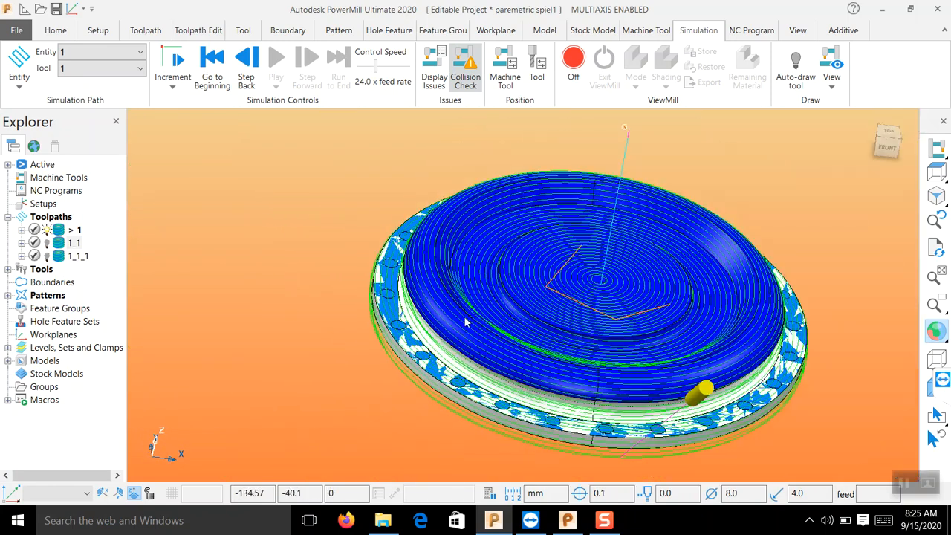
{"action": "mouse_move", "coordinate": [584, 261]}
{"action": "middle_mouse_down"}
{"action": "mouse_move", "coordinate": [530, 247]}
{"action": "mouse_move", "coordinate": [543, 250]}
{"action": "middle_mouse_up"}
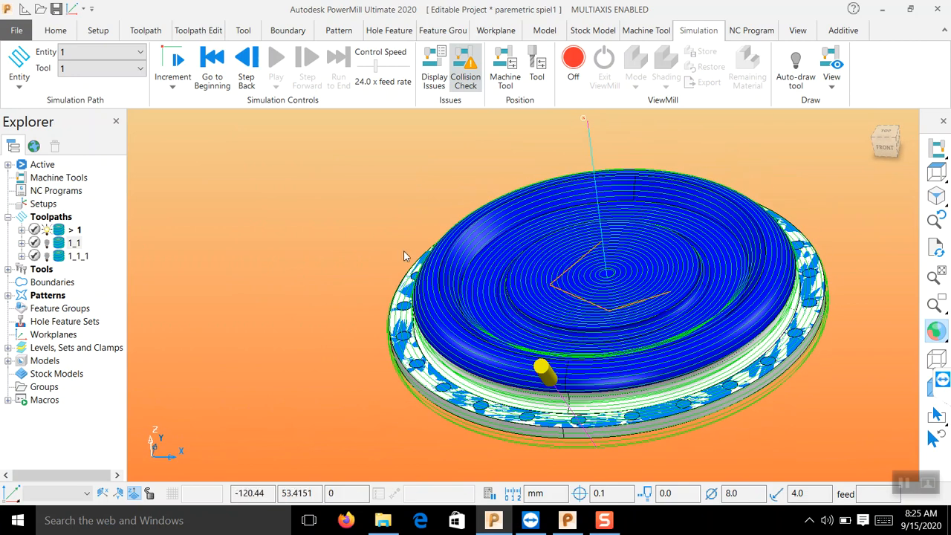
{"action": "scroll", "coordinate": [809, 414], "scroll_direction": "up", "scroll_amount": 3}
{"action": "scroll", "coordinate": [594, 362], "scroll_direction": "down", "scroll_amount": 2}
{"action": "left_click", "coordinate": [904, 483]}
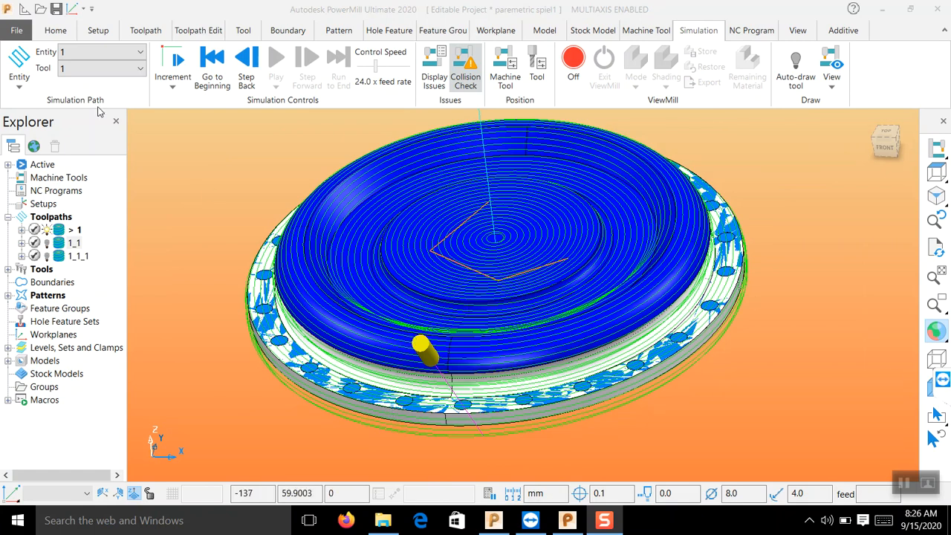
Close the current project to start with an empty one
{"action": "left_click", "coordinate": [15, 30]}
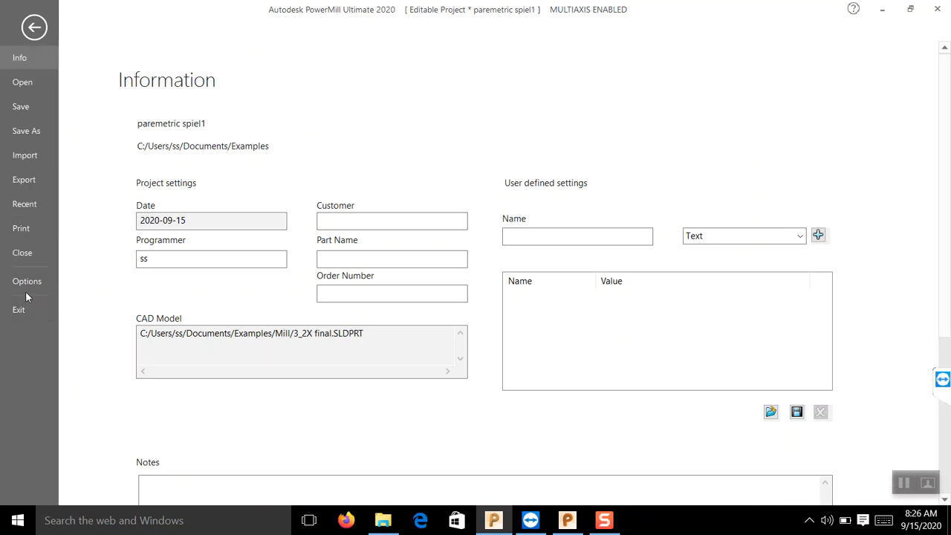
{"action": "left_click", "coordinate": [31, 258]}
{"action": "left_click", "coordinate": [127, 299]}
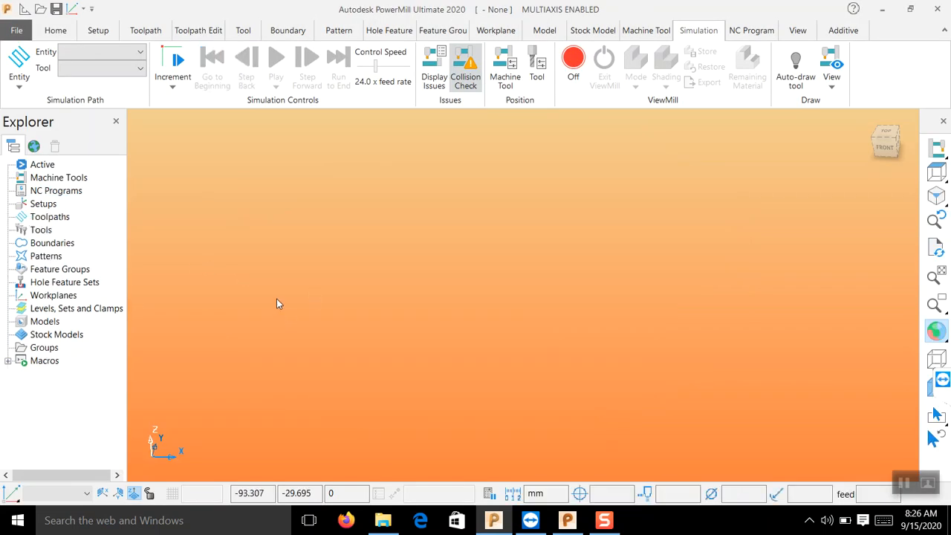
Try to import the file 3_2X final from the Mill folder as a stock model
{"action": "right_click", "coordinate": [39, 331]}
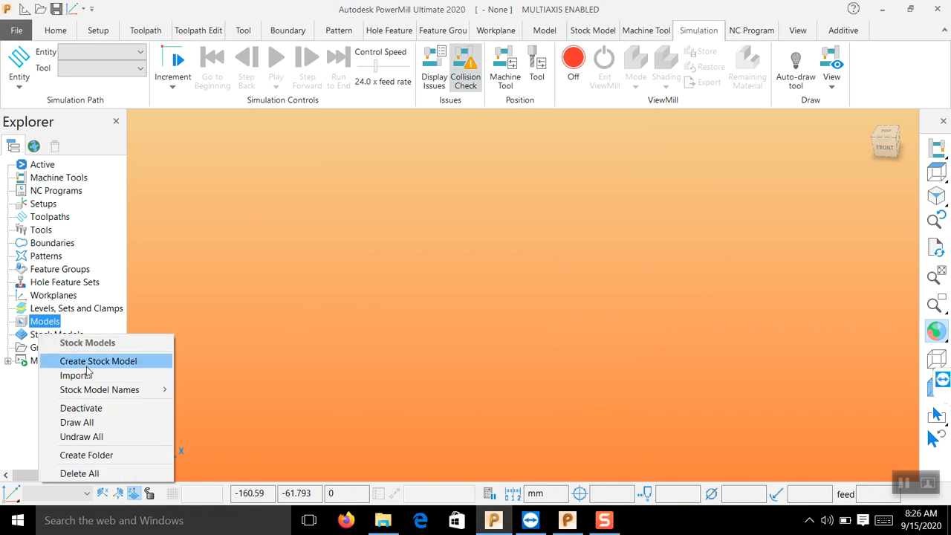
{"action": "left_click", "coordinate": [98, 379]}
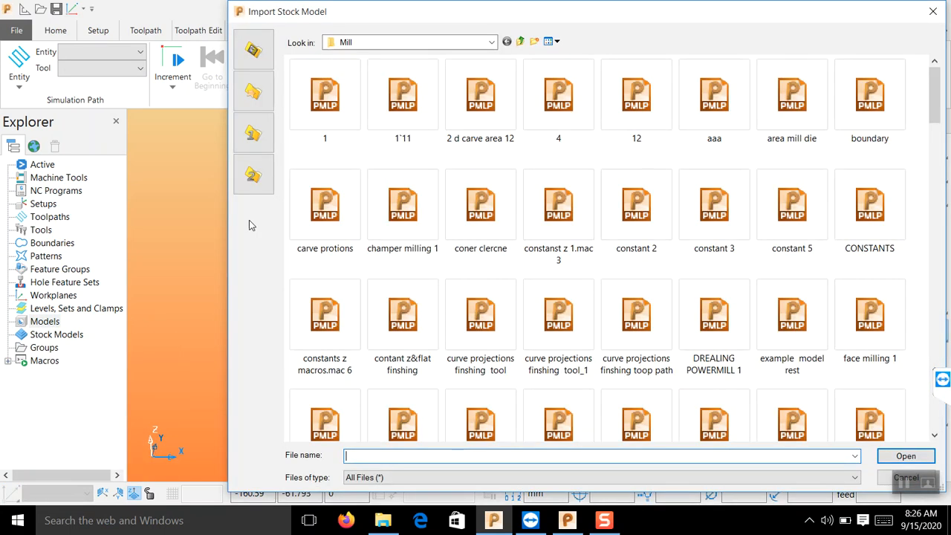
{"action": "scroll", "coordinate": [470, 267], "scroll_direction": "down", "scroll_amount": 10}
{"action": "scroll", "coordinate": [470, 267], "scroll_direction": "down", "scroll_amount": 5}
{"action": "scroll", "coordinate": [470, 267], "scroll_direction": "up", "scroll_amount": 3}
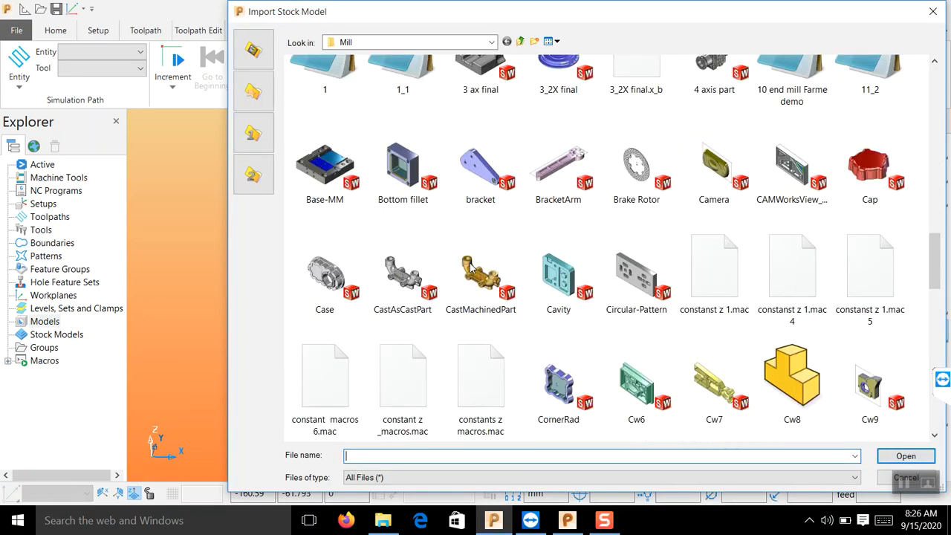
{"action": "left_click", "coordinate": [558, 215]}
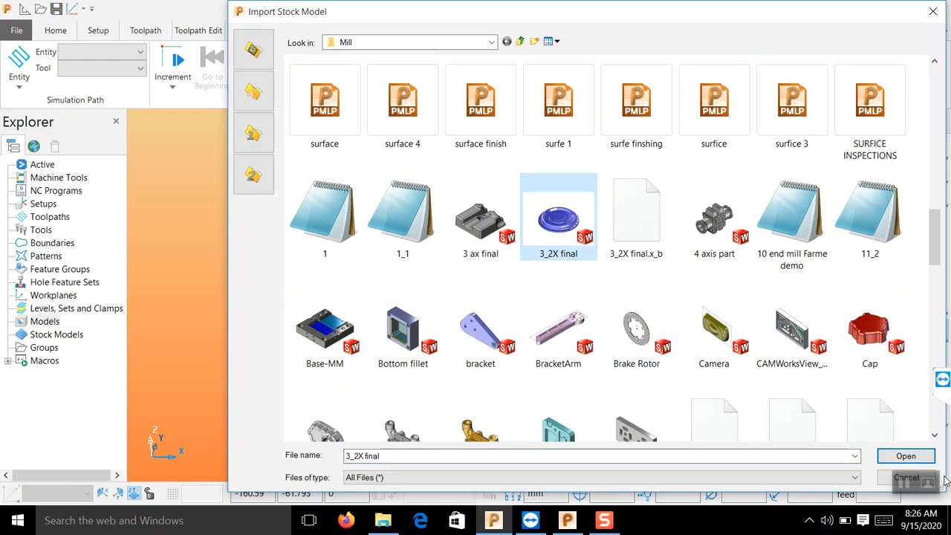
{"action": "left_click", "coordinate": [905, 455]}
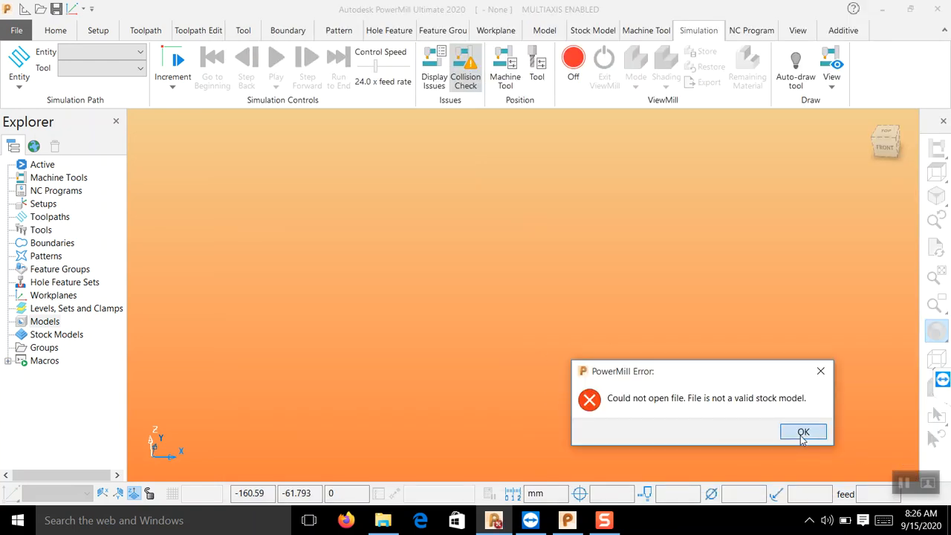
{"action": "left_click", "coordinate": [803, 432]}
Import the part file 3_2X final from the Mill folder as a model and dismiss the translation report
{"action": "right_click", "coordinate": [39, 324]}
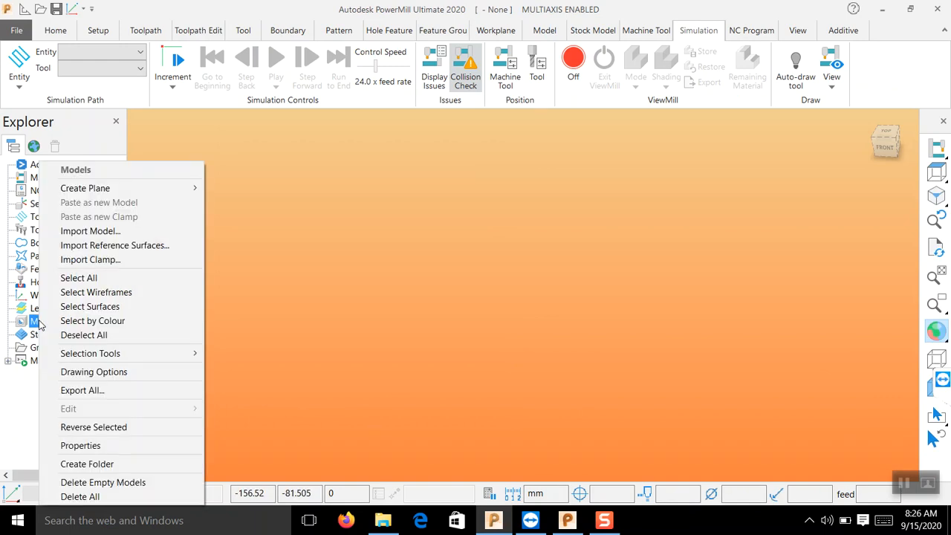
{"action": "left_click", "coordinate": [97, 232]}
{"action": "scroll", "coordinate": [535, 229], "scroll_direction": "down", "scroll_amount": 15}
{"action": "left_click", "coordinate": [558, 379]}
{"action": "left_click", "coordinate": [905, 456]}
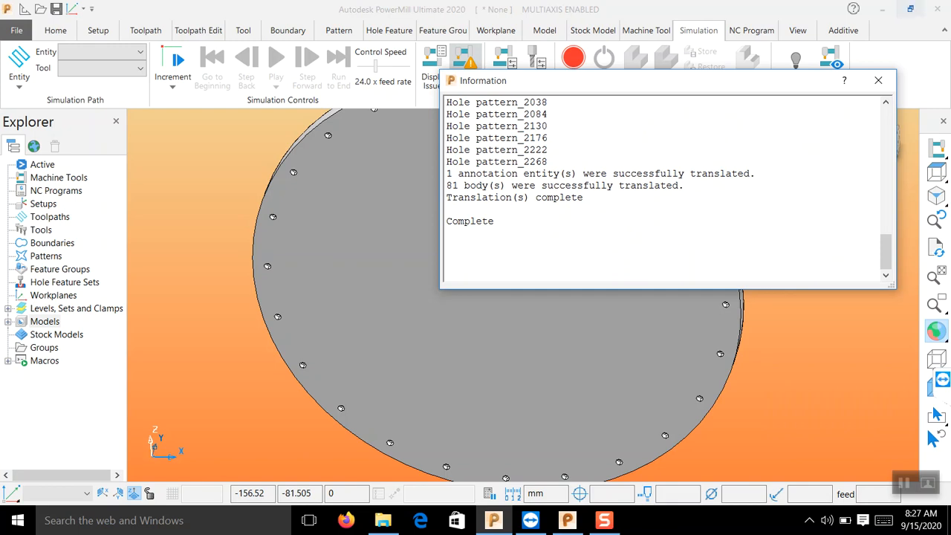
{"action": "left_click", "coordinate": [878, 80]}
{"action": "middle_click_drag", "start_coordinate": [517, 288], "coordinate": [694, 297]}
{"action": "middle_click_drag", "start_coordinate": [591, 392], "coordinate": [500, 234]}
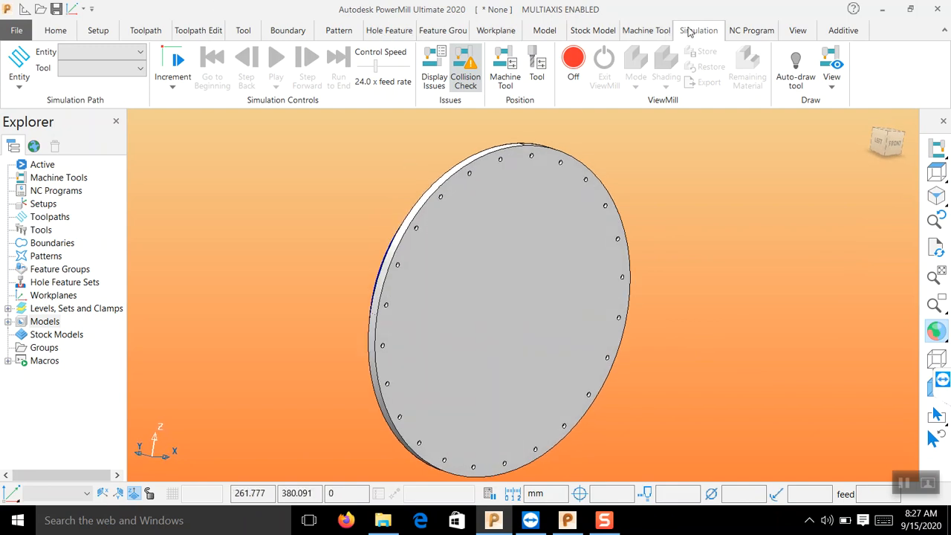
{"action": "left_click", "coordinate": [656, 32]}
{"action": "left_click", "coordinate": [596, 32]}
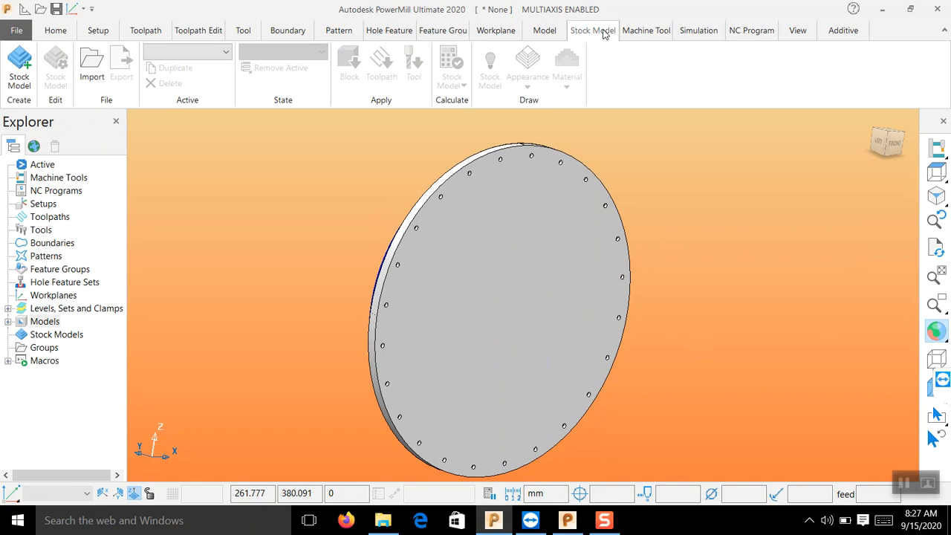
{"action": "left_click", "coordinate": [706, 34]}
{"action": "left_click", "coordinate": [753, 33]}
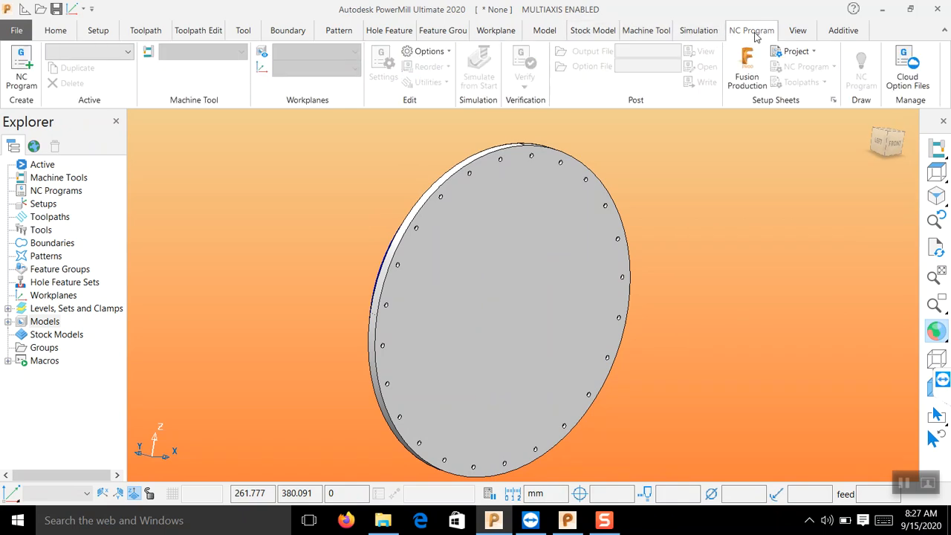
Rotate the imported model about the X axis so its flange lies flat and the blue dished side faces up
{"action": "left_click", "coordinate": [545, 30]}
{"action": "left_click", "coordinate": [59, 86]}
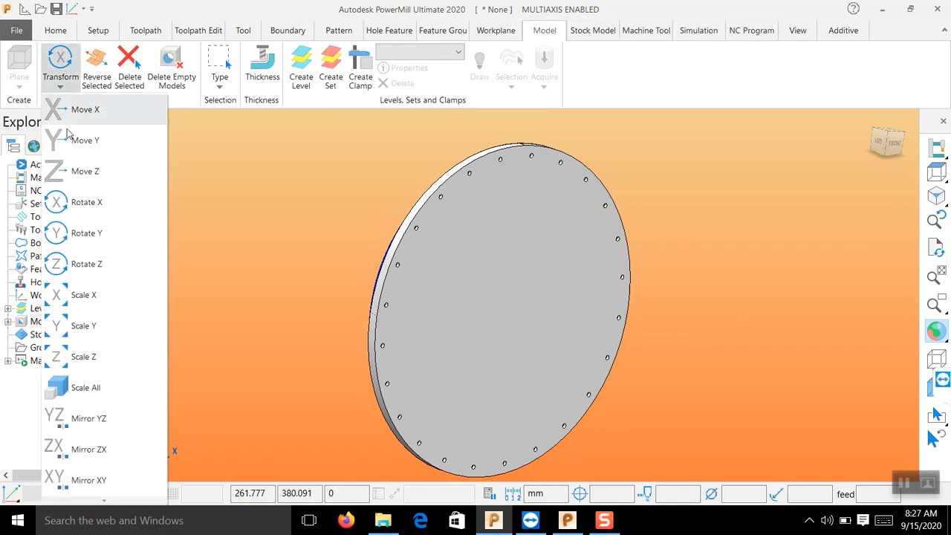
{"action": "left_click", "coordinate": [99, 229]}
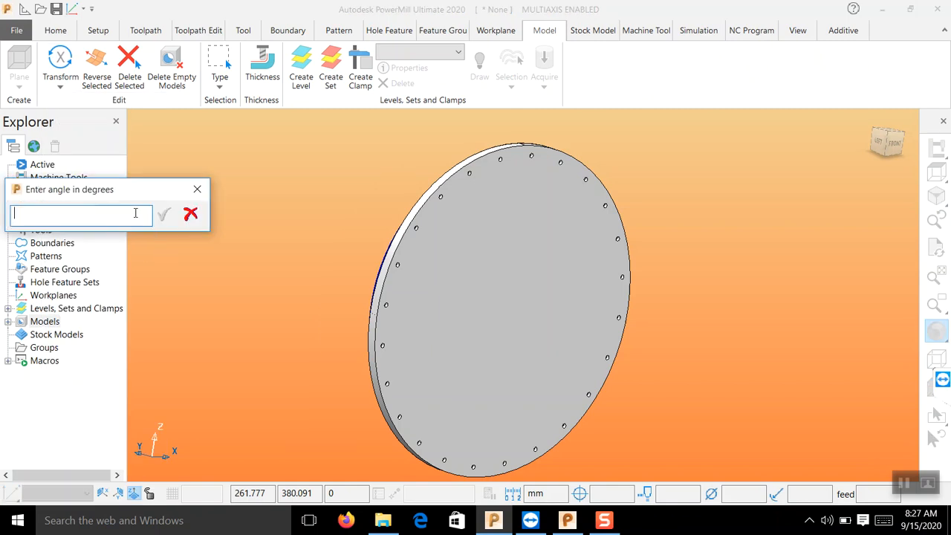
{"action": "key", "text": "Return"}
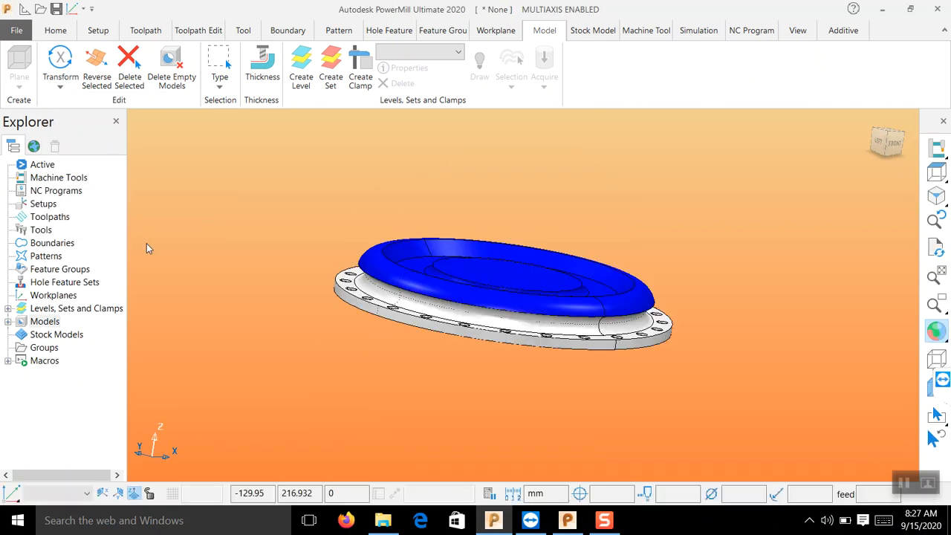
{"action": "left_click", "coordinate": [936, 195]}
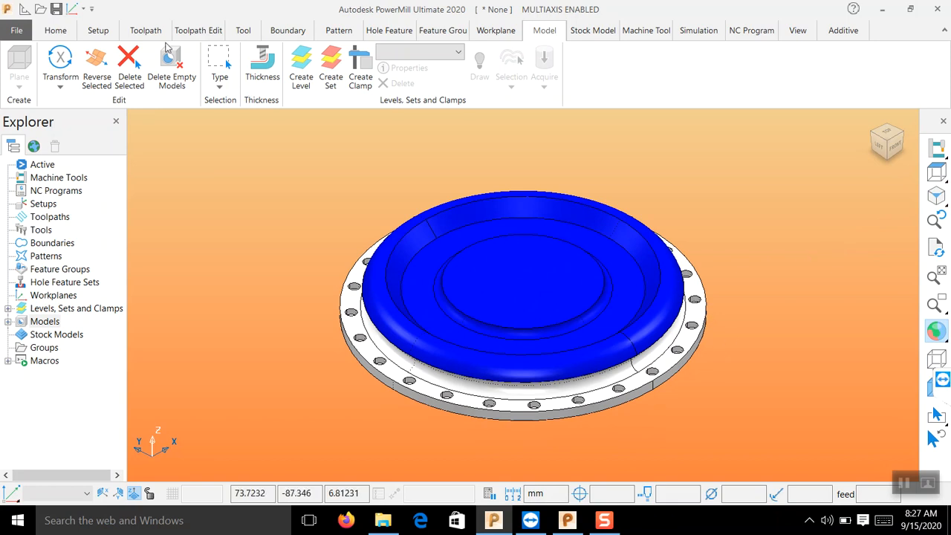
Calculate a box block around the model with 8 mm expansion and turn on its display
{"action": "left_click", "coordinate": [55, 30]}
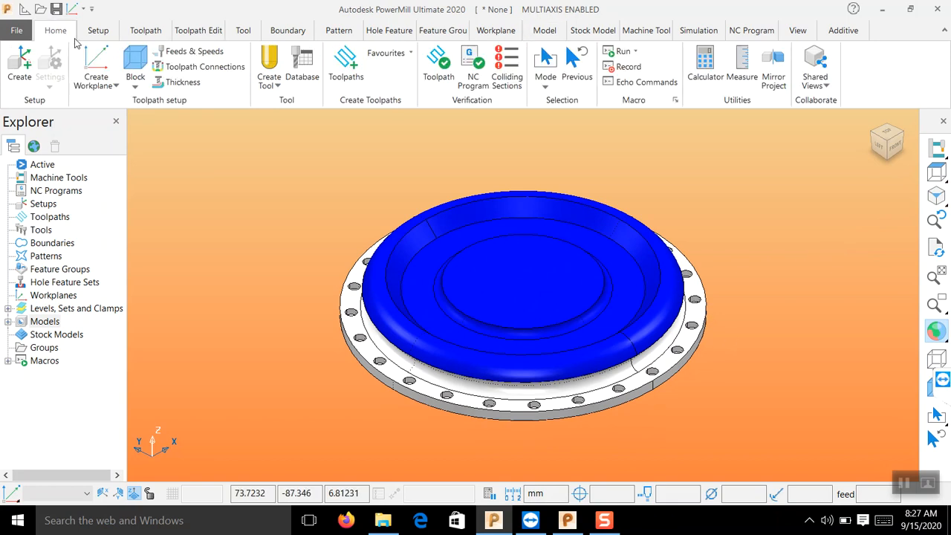
{"action": "left_click", "coordinate": [135, 71]}
{"action": "left_click", "coordinate": [312, 425]}
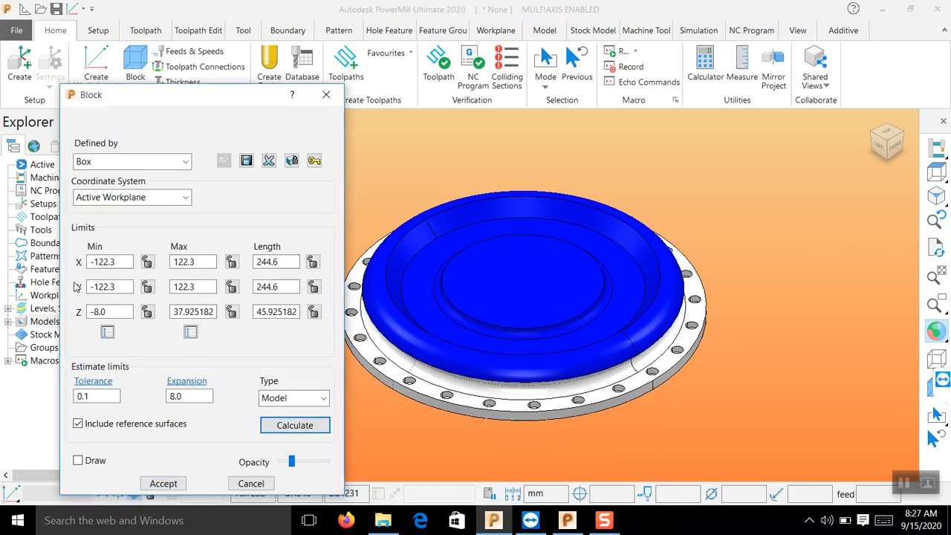
{"action": "left_click", "coordinate": [102, 462]}
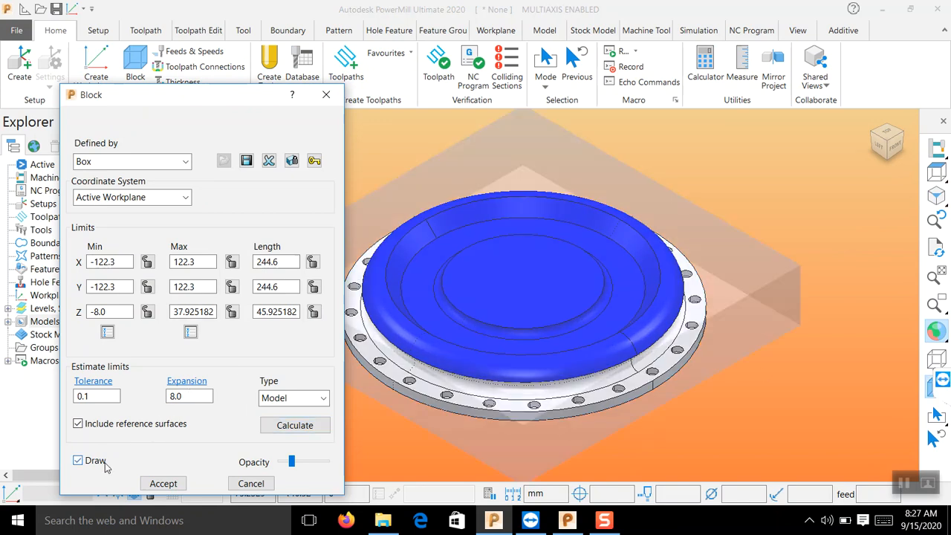
Set the block's minimum Z limit to 0 and accept the block
{"action": "left_click", "coordinate": [106, 312]}
{"action": "type", "text": "0"}
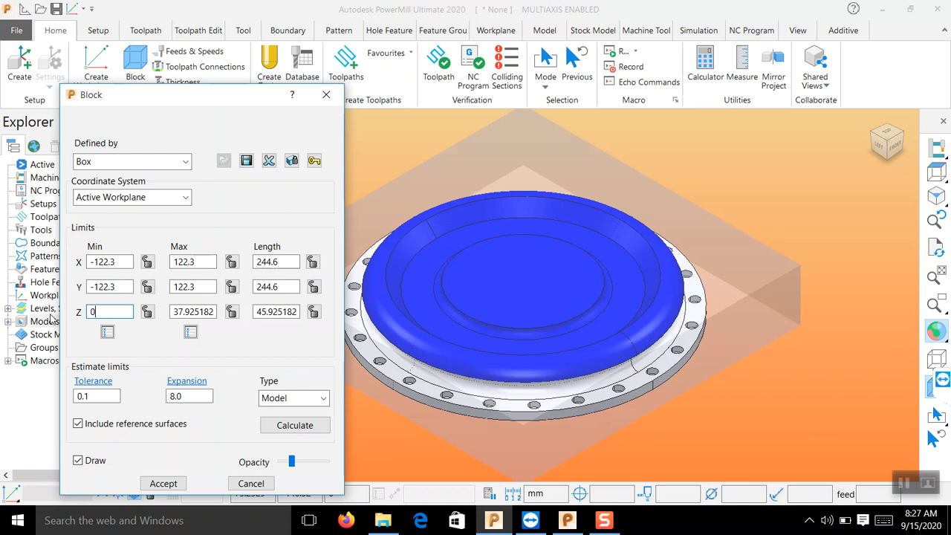
{"action": "key", "text": "Return"}
{"action": "middle_click_drag", "start_coordinate": [707, 333], "coordinate": [712, 303]}
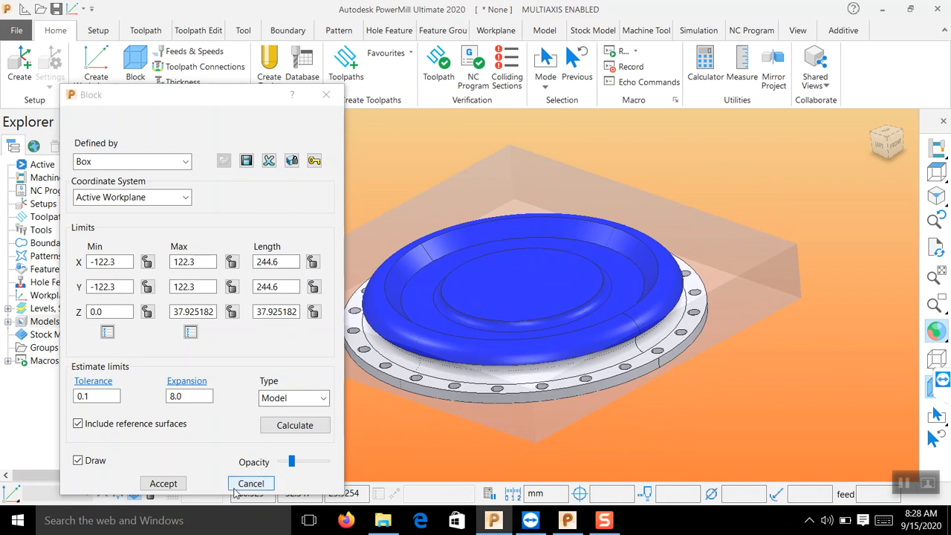
{"action": "left_click", "coordinate": [167, 484]}
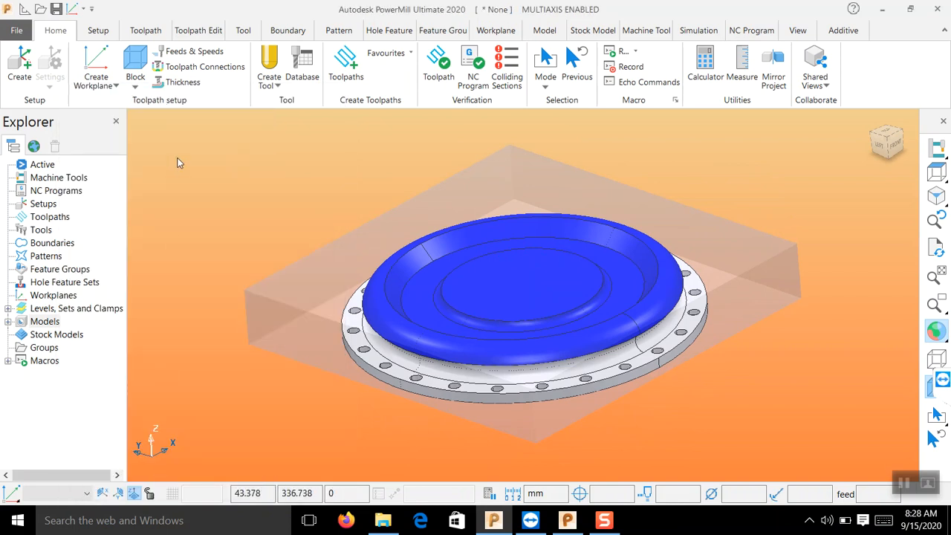
Create a ball nosed tool with 8 mm diameter and 40 mm length, and hide the block
{"action": "left_click", "coordinate": [268, 61]}
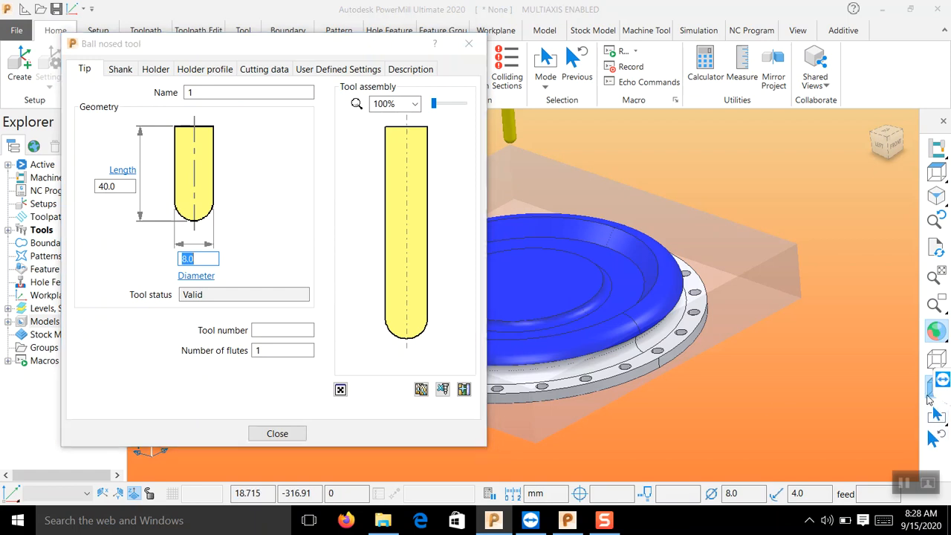
{"action": "left_click", "coordinate": [928, 390]}
{"action": "left_click", "coordinate": [211, 257]}
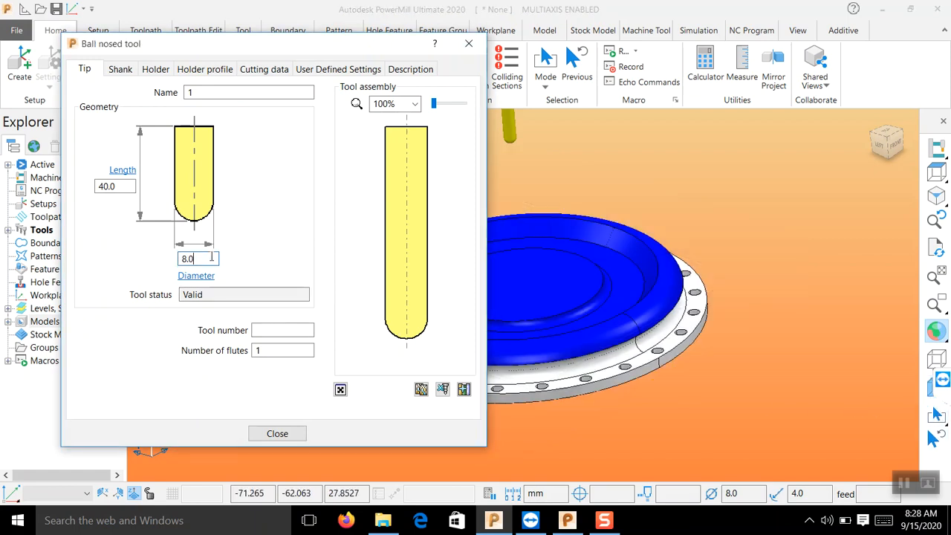
{"action": "left_click", "coordinate": [270, 438]}
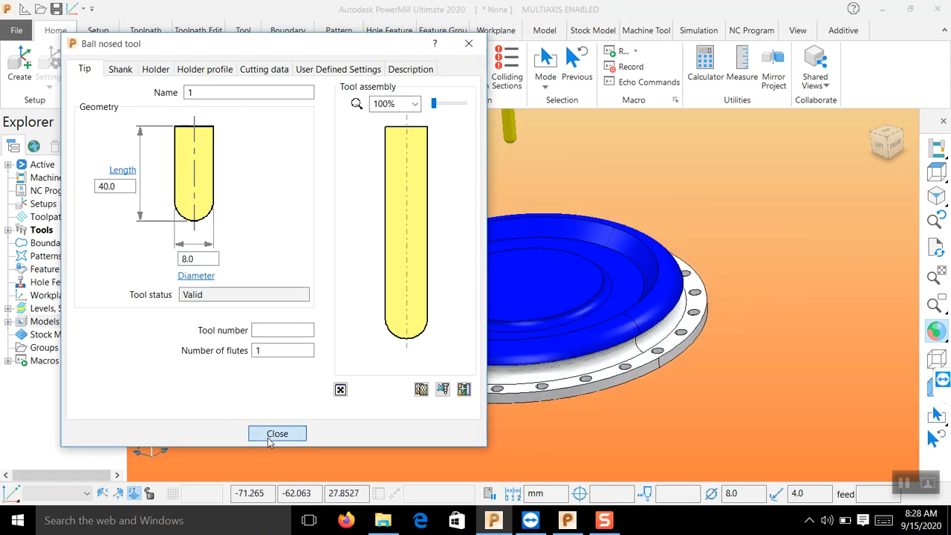
Add a 12 mm diameter, 40 mm long holder component to the ball nosed tool and finish the tool definition
{"action": "left_click", "coordinate": [157, 69]}
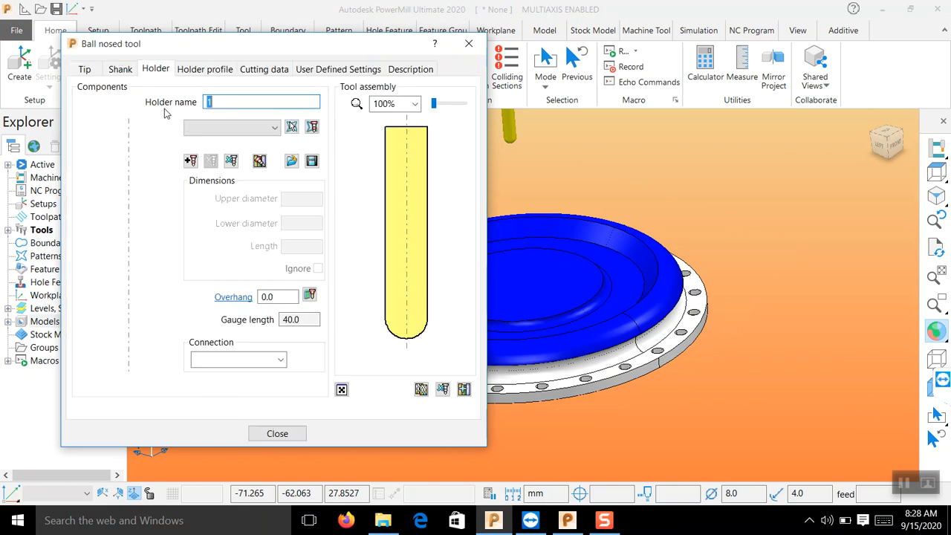
{"action": "left_click", "coordinate": [191, 161]}
{"action": "scroll", "coordinate": [723, 398], "scroll_direction": "down", "scroll_amount": 3}
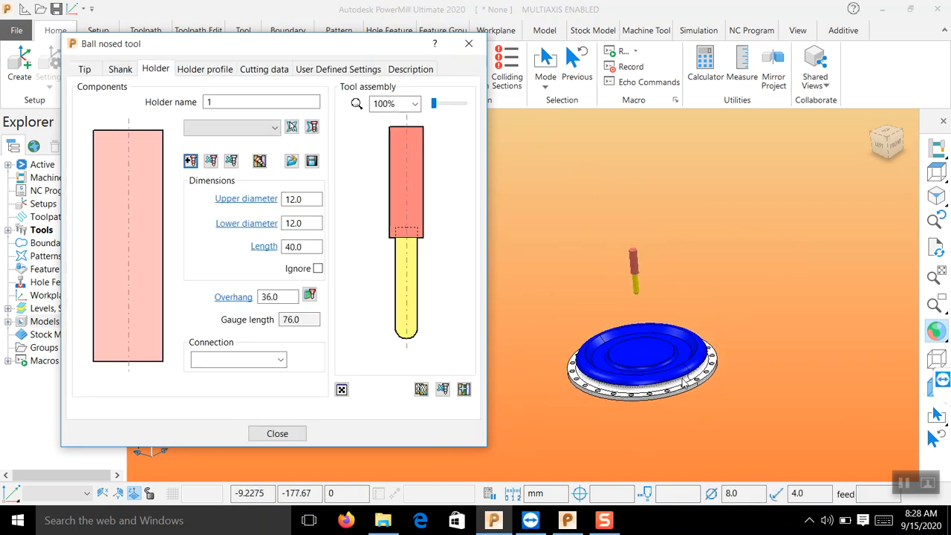
{"action": "scroll", "coordinate": [703, 385], "scroll_direction": "up", "scroll_amount": 2}
{"action": "left_click", "coordinate": [275, 434]}
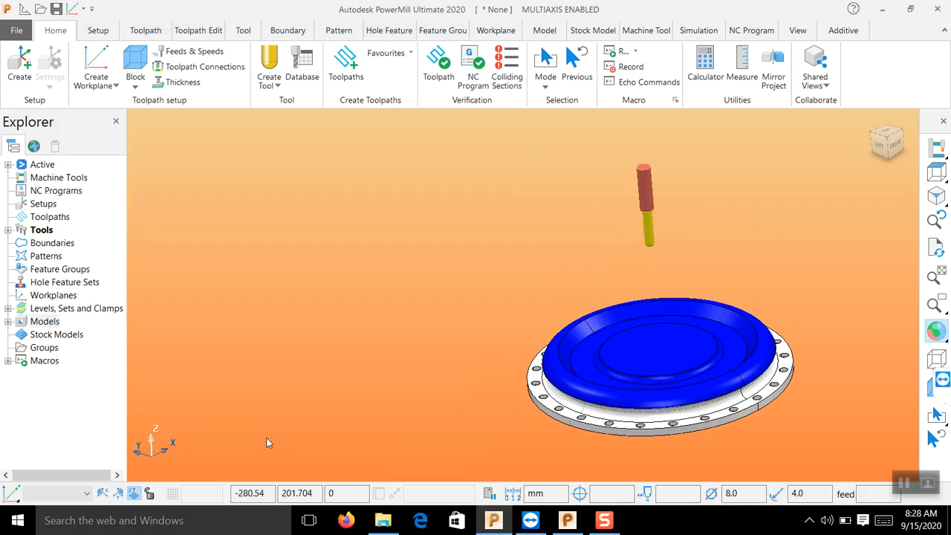
Start a new toolpath with the Parametric Spiral Finishing strategy
{"action": "left_click", "coordinate": [346, 65]}
{"action": "left_click", "coordinate": [276, 215]}
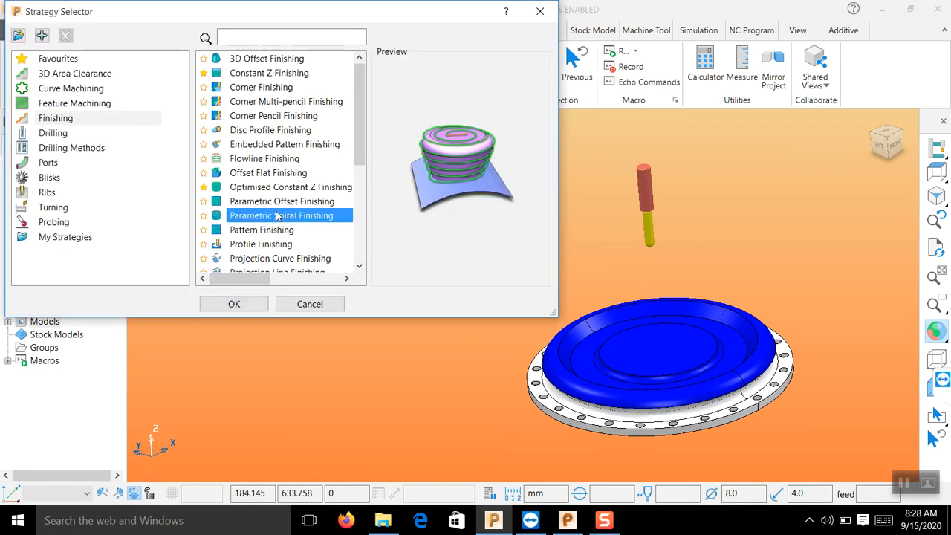
{"action": "left_click", "coordinate": [240, 305]}
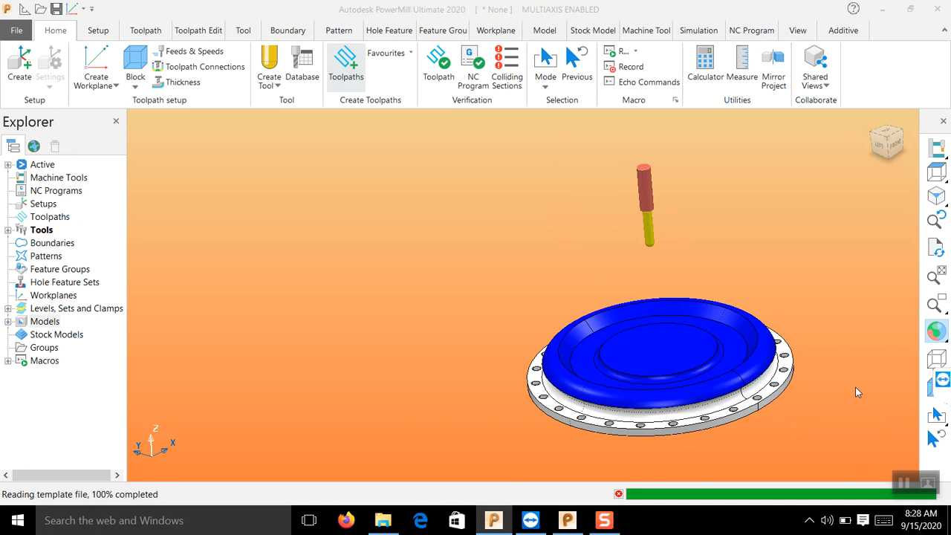
{"action": "scroll", "coordinate": [855, 387], "scroll_direction": "up", "scroll_amount": 3}
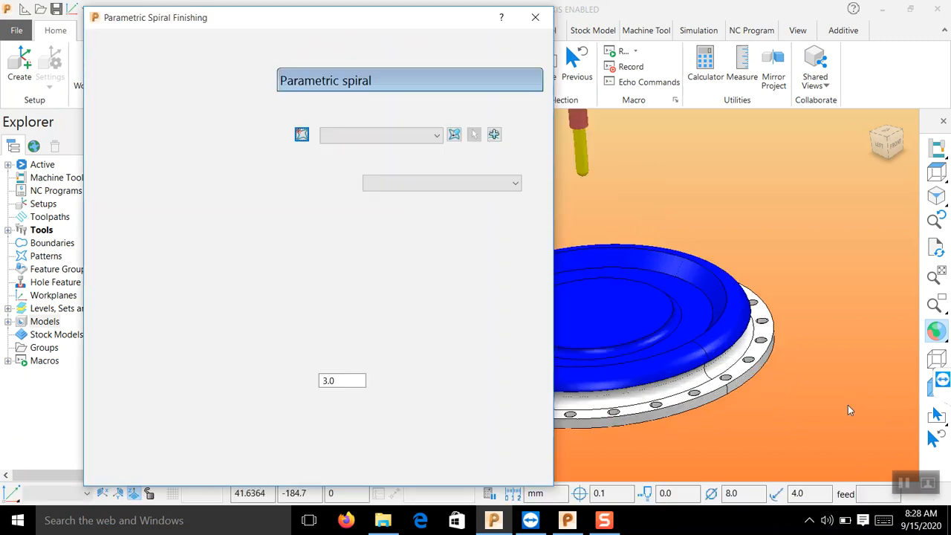
Create a central curve pattern for the spiral by sketching a 4 mm radius circle near the centre of the dished face
{"action": "left_click", "coordinate": [301, 135]}
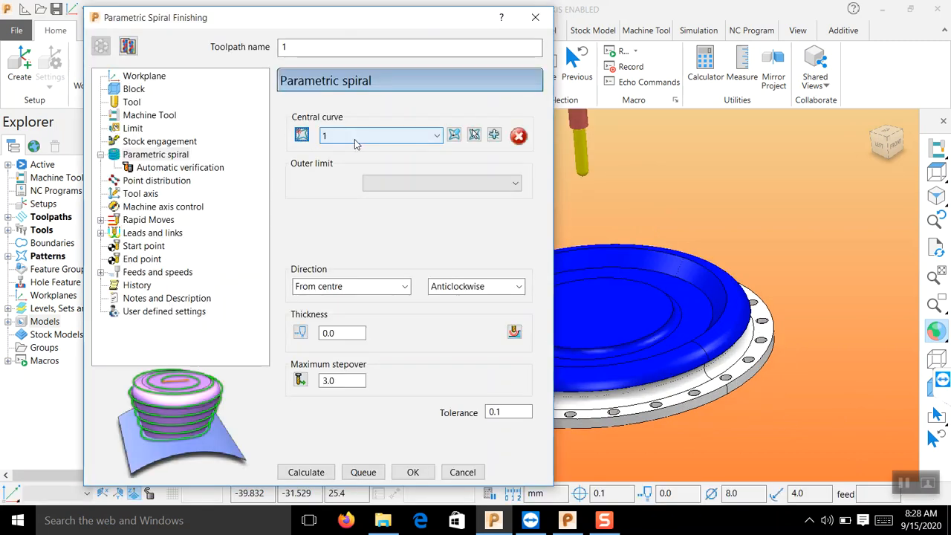
{"action": "left_click", "coordinate": [454, 135]}
{"action": "left_click", "coordinate": [117, 70]}
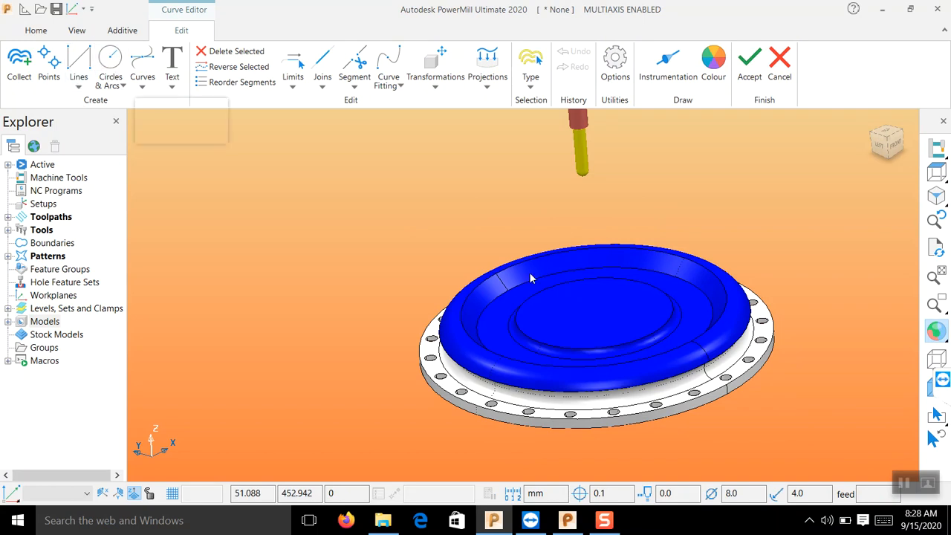
{"action": "left_click", "coordinate": [591, 310]}
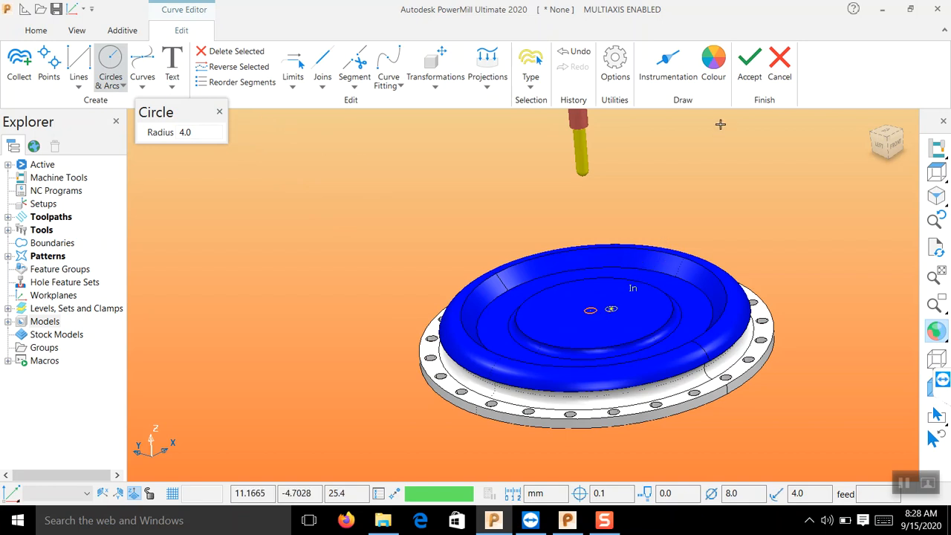
{"action": "left_click", "coordinate": [745, 81]}
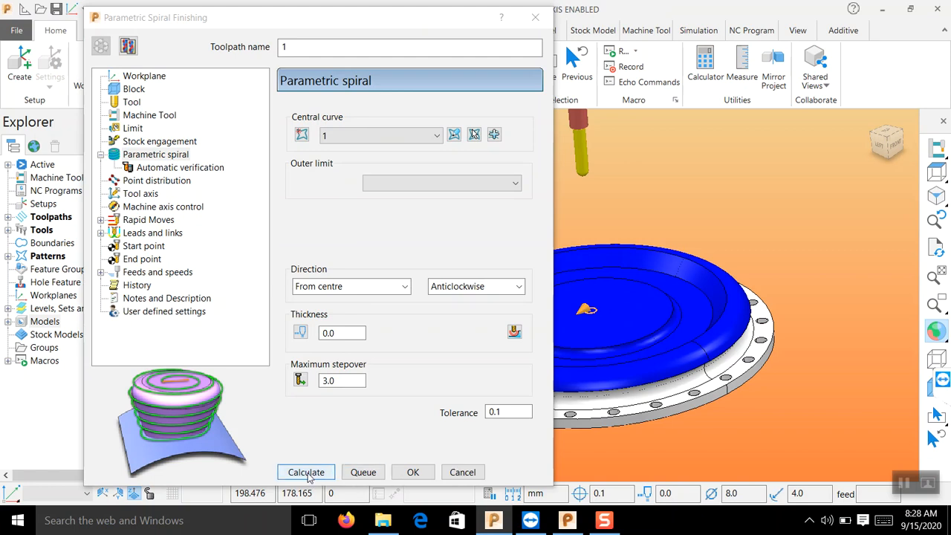
Calculate the spiral toolpath from centre, anticlockwise, with 3 mm maximum stepover and 0.1 tolerance, and close its settings
{"action": "double_click", "coordinate": [355, 379]}
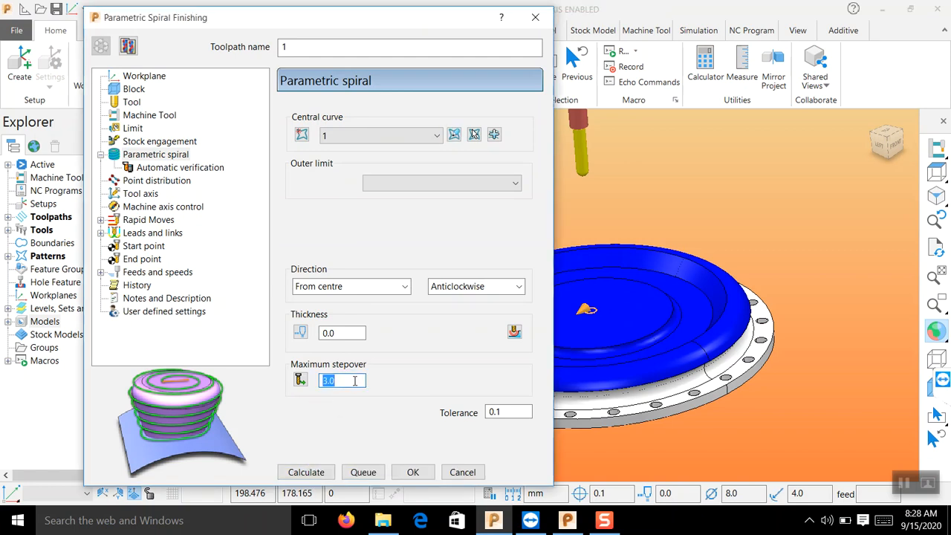
{"action": "left_click", "coordinate": [315, 476]}
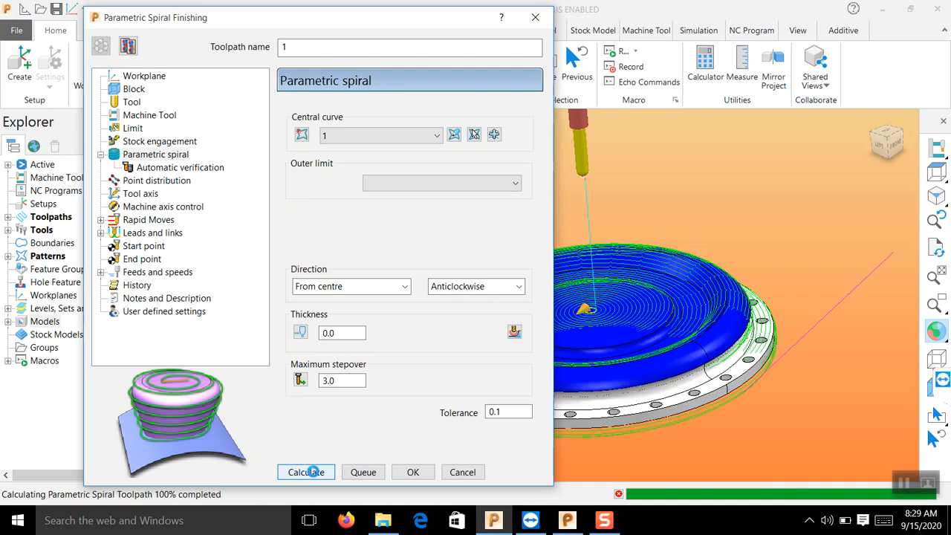
{"action": "scroll", "coordinate": [800, 318], "scroll_direction": "down", "scroll_amount": 4}
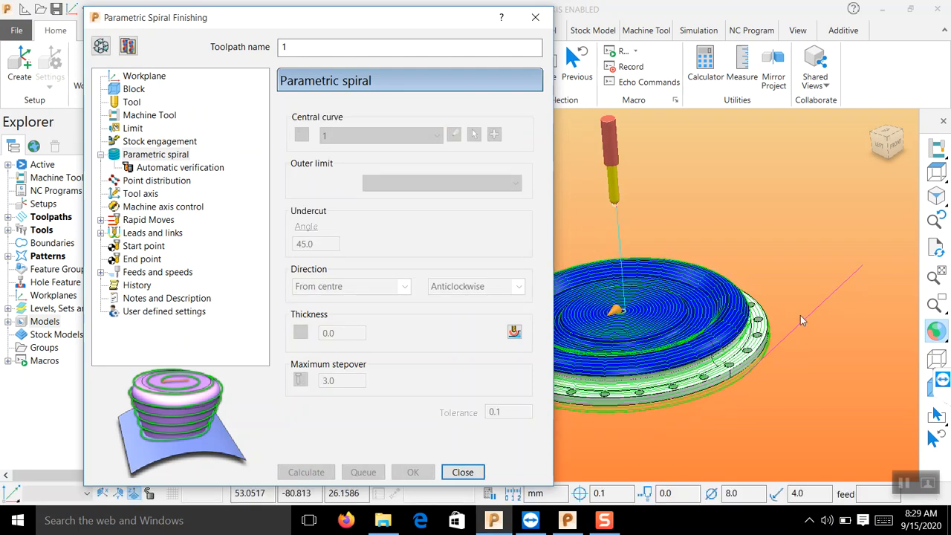
{"action": "scroll", "coordinate": [660, 355], "scroll_direction": "up", "scroll_amount": 2}
{"action": "scroll", "coordinate": [660, 355], "scroll_direction": "up", "scroll_amount": 2}
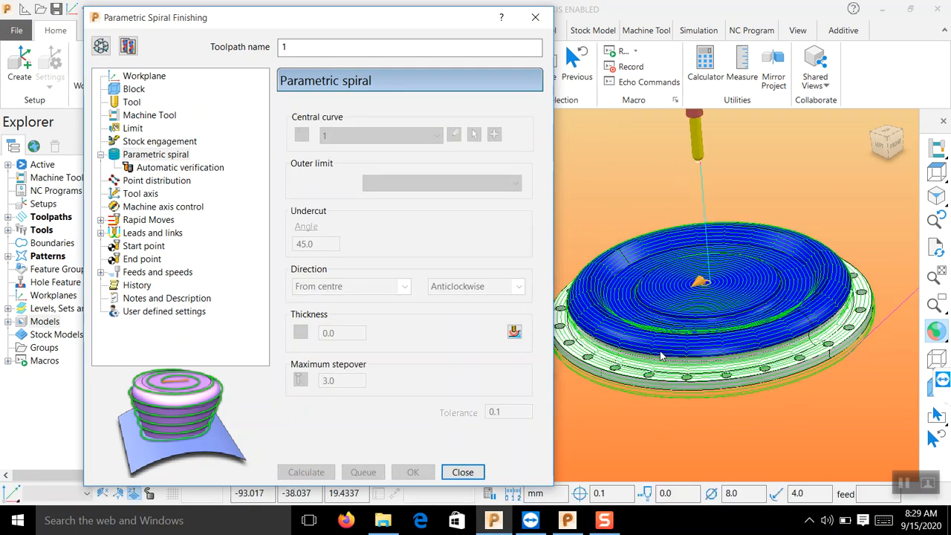
{"action": "left_click", "coordinate": [479, 472]}
Examine the spiral toolpath passes over the dished face, the flange holes and the outer edge
{"action": "middle_click_drag", "start_coordinate": [766, 223], "coordinate": [665, 304]}
{"action": "scroll", "coordinate": [572, 412], "scroll_direction": "up", "scroll_amount": 4}
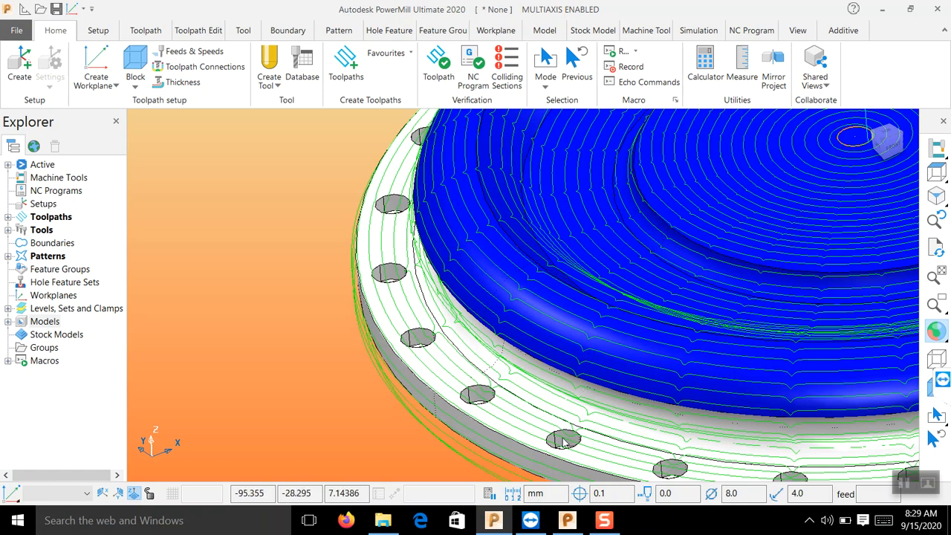
{"action": "scroll", "coordinate": [460, 354], "scroll_direction": "down", "scroll_amount": 3}
{"action": "scroll", "coordinate": [763, 430], "scroll_direction": "up", "scroll_amount": 5}
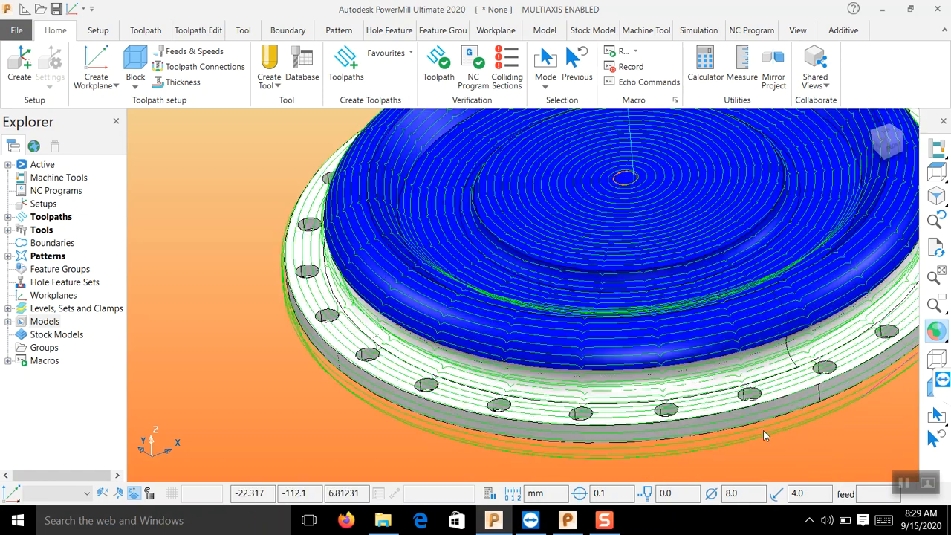
{"action": "middle_click_drag", "start_coordinate": [750, 317], "coordinate": [706, 349]}
{"action": "scroll", "coordinate": [702, 402], "scroll_direction": "down", "scroll_amount": 4}
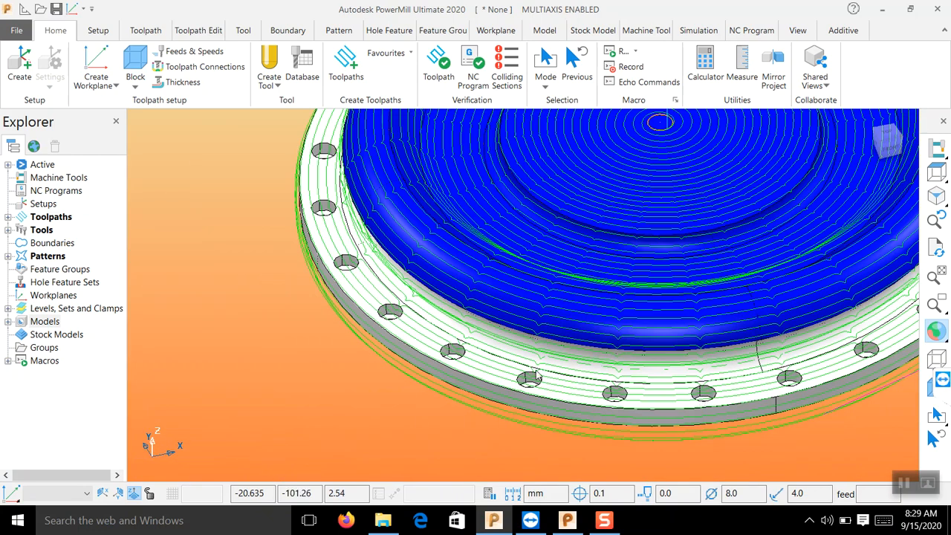
{"action": "scroll", "coordinate": [574, 209], "scroll_direction": "down", "scroll_amount": 2}
{"action": "scroll", "coordinate": [574, 208], "scroll_direction": "up", "scroll_amount": 1}
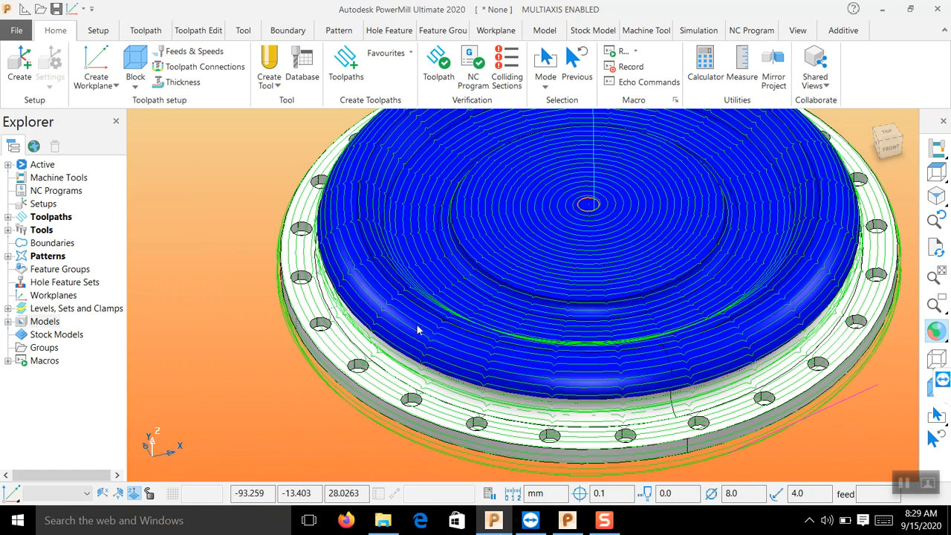
{"action": "scroll", "coordinate": [380, 378], "scroll_direction": "down", "scroll_amount": 2}
{"action": "scroll", "coordinate": [380, 377], "scroll_direction": "up", "scroll_amount": 2}
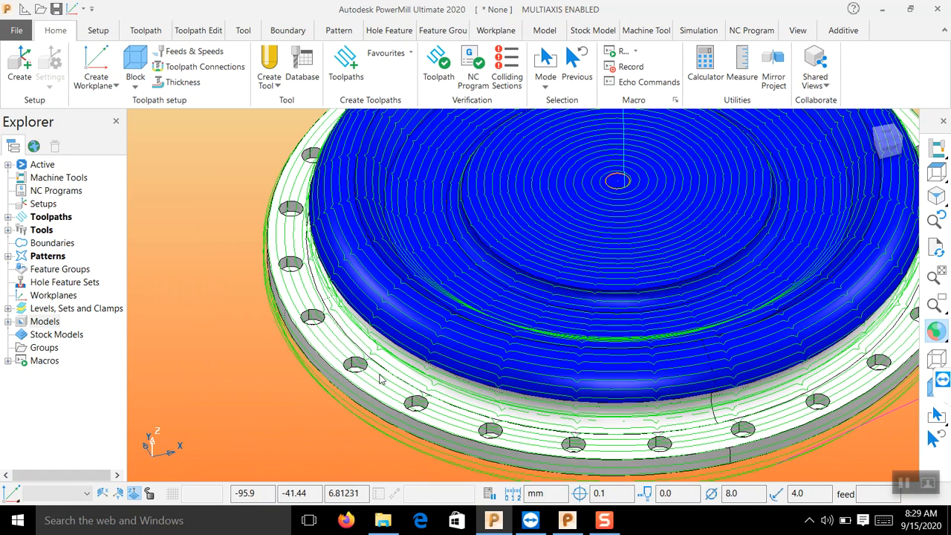
{"action": "scroll", "coordinate": [354, 341], "scroll_direction": "down", "scroll_amount": 2}
Save the project as ps1 in the Mill folder
{"action": "left_click", "coordinate": [22, 33]}
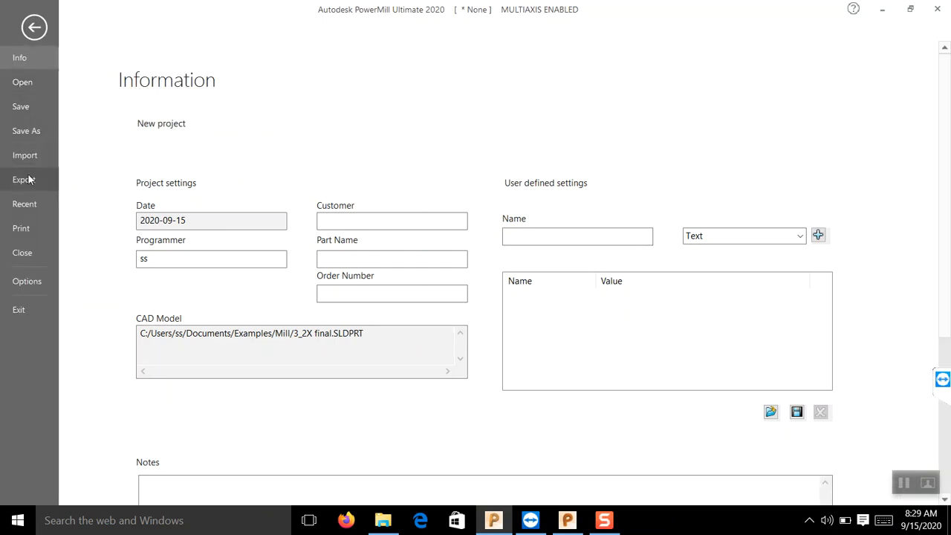
{"action": "left_click", "coordinate": [19, 111]}
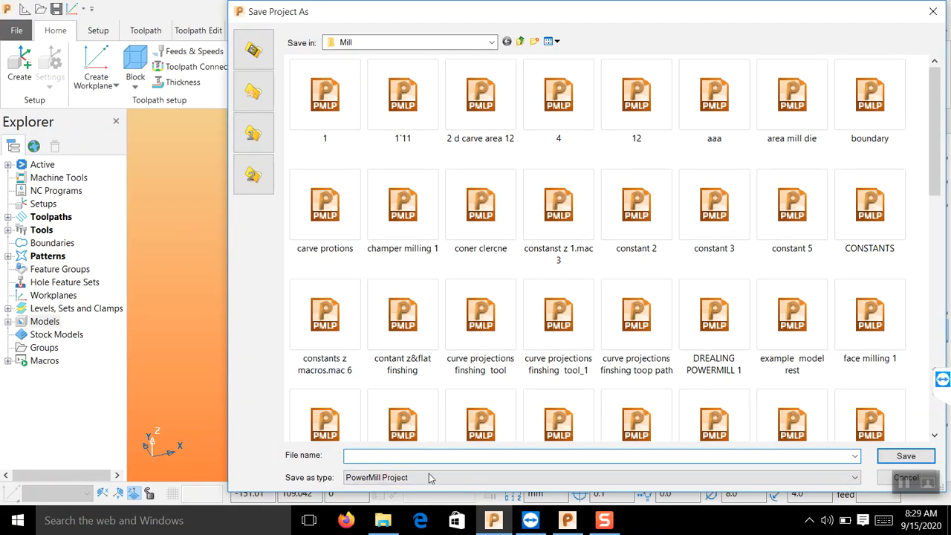
{"action": "type", "text": "p"}
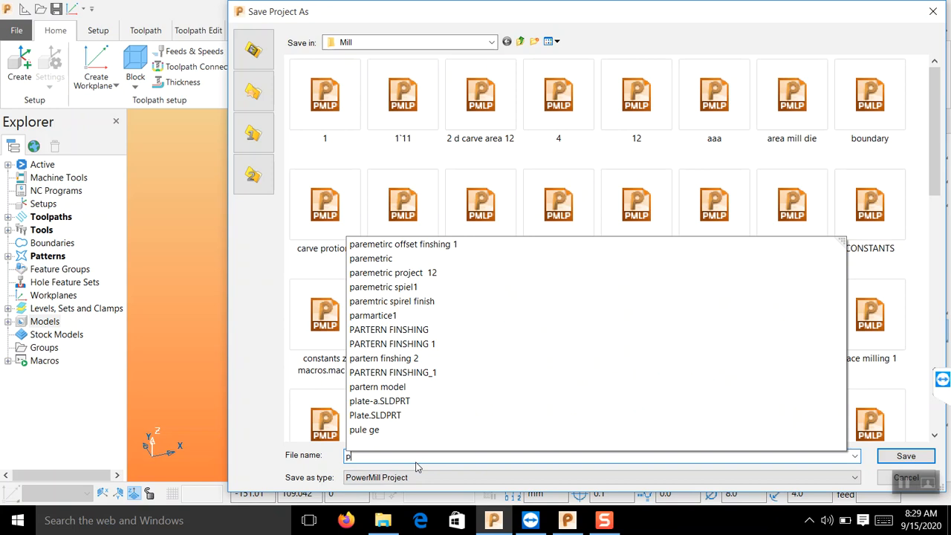
{"action": "type", "text": "s1"}
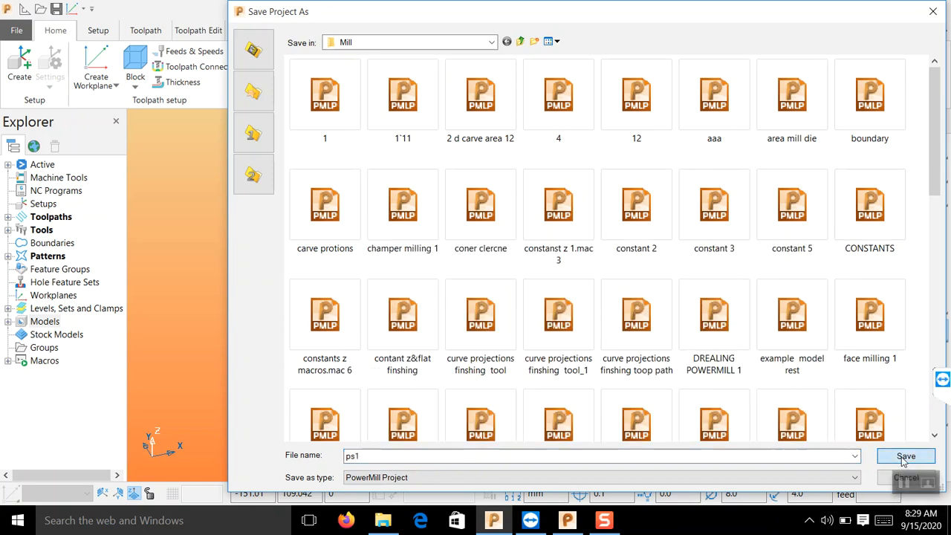
{"action": "left_click", "coordinate": [903, 456]}
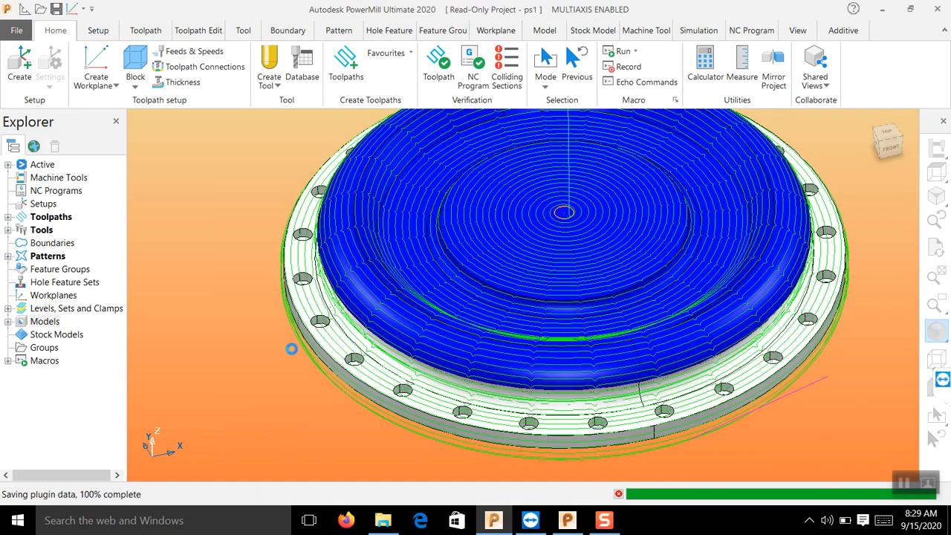
{"action": "scroll", "coordinate": [292, 349], "scroll_direction": "down", "scroll_amount": 3}
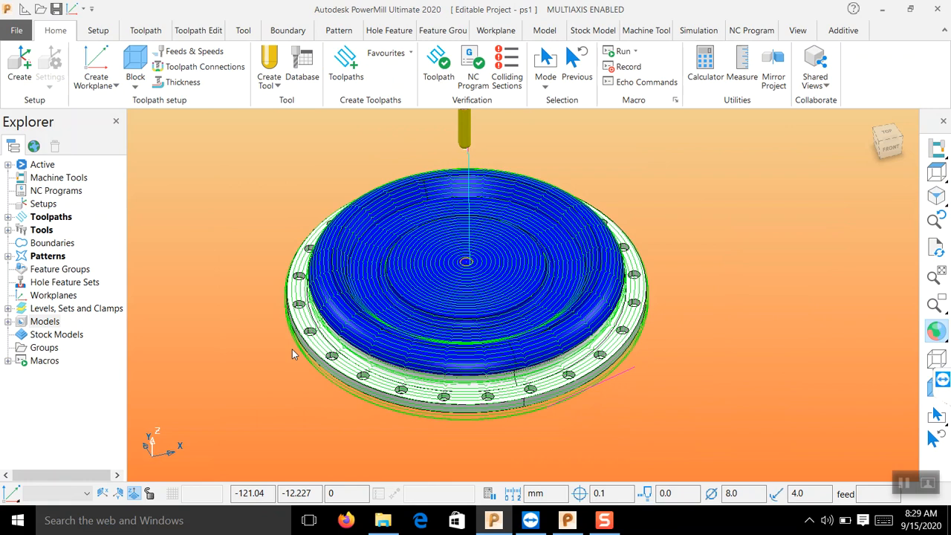
{"action": "scroll", "coordinate": [292, 349], "scroll_direction": "up", "scroll_amount": 2}
{"action": "scroll", "coordinate": [387, 408], "scroll_direction": "down", "scroll_amount": 3}
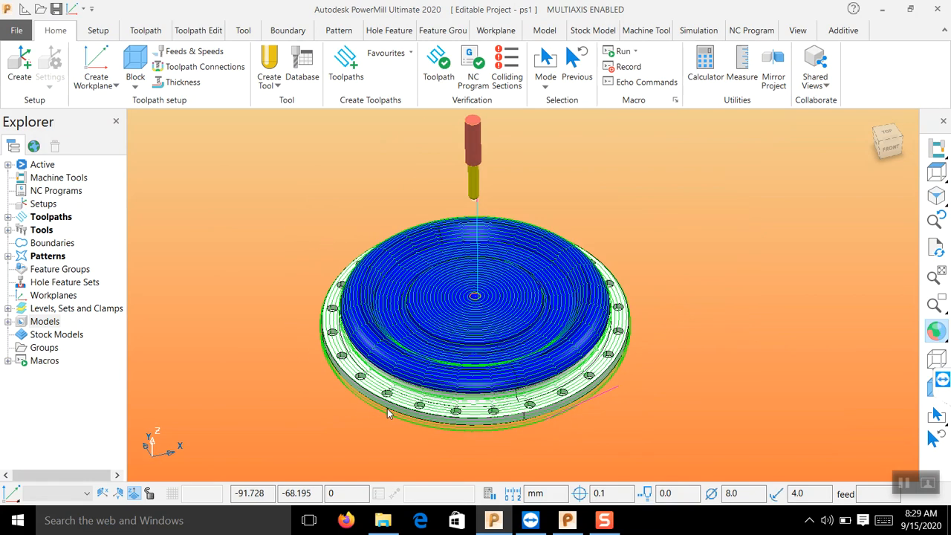
Hide spiral toolpath 1 and open the flange's flat top face in PowerMill Modeling for surface modelling
{"action": "left_click", "coordinate": [7, 216]}
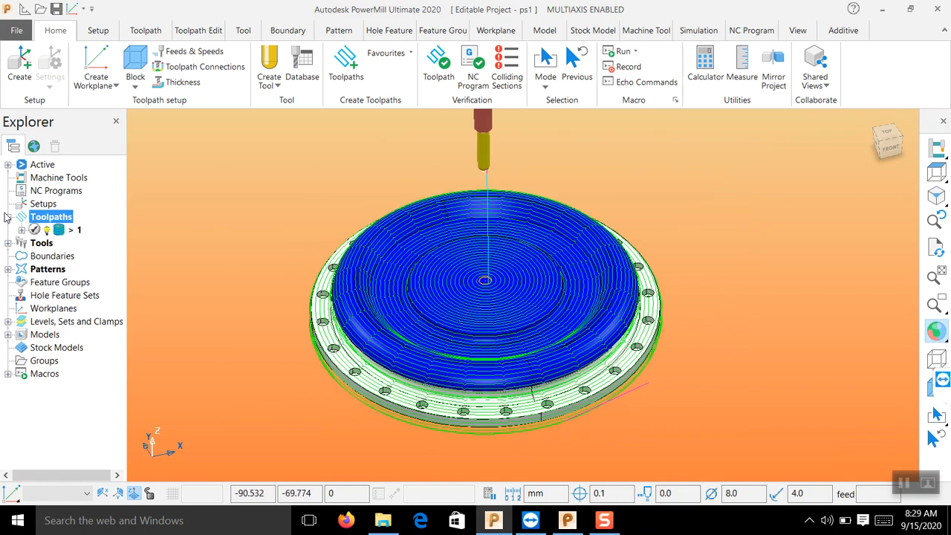
{"action": "left_click", "coordinate": [48, 231]}
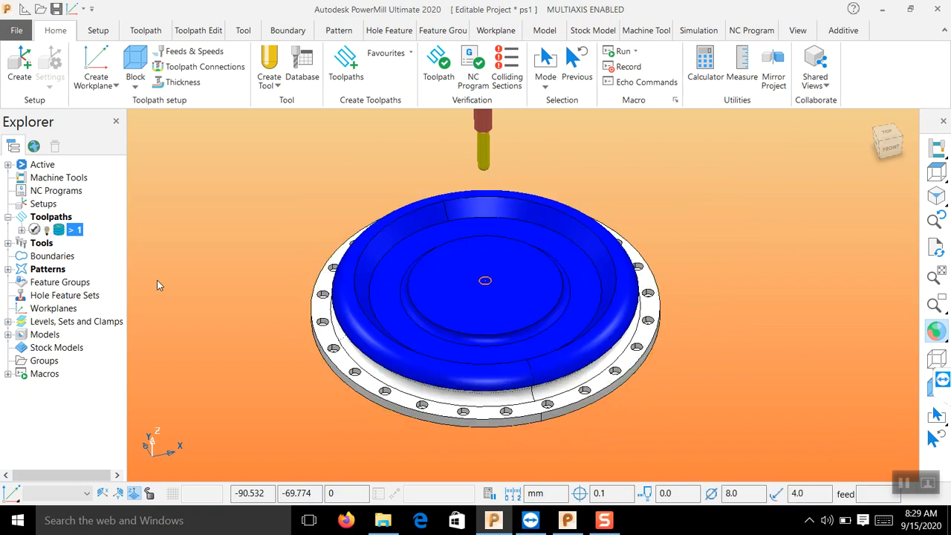
{"action": "scroll", "coordinate": [416, 401], "scroll_direction": "up", "scroll_amount": 2}
{"action": "scroll", "coordinate": [436, 405], "scroll_direction": "up", "scroll_amount": 2}
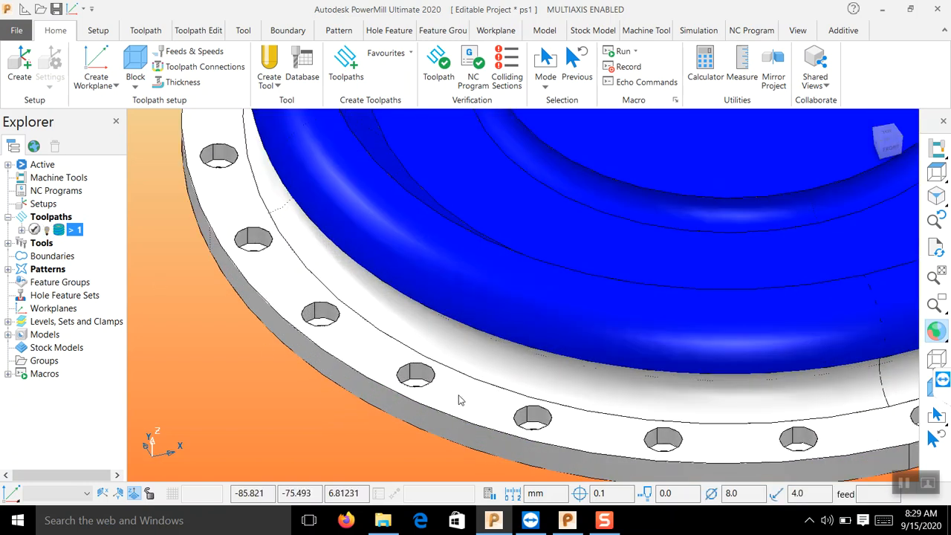
{"action": "right_click", "coordinate": [458, 393]}
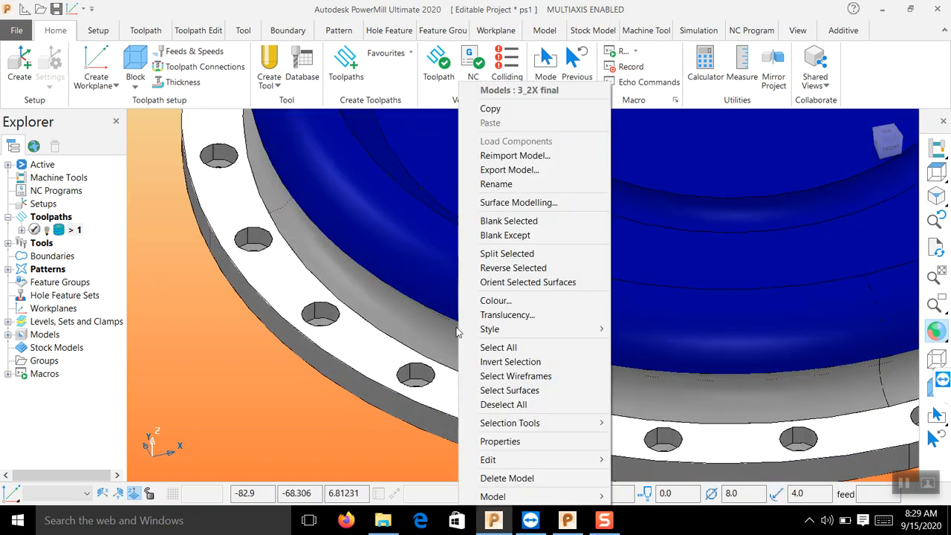
{"action": "left_click", "coordinate": [508, 203]}
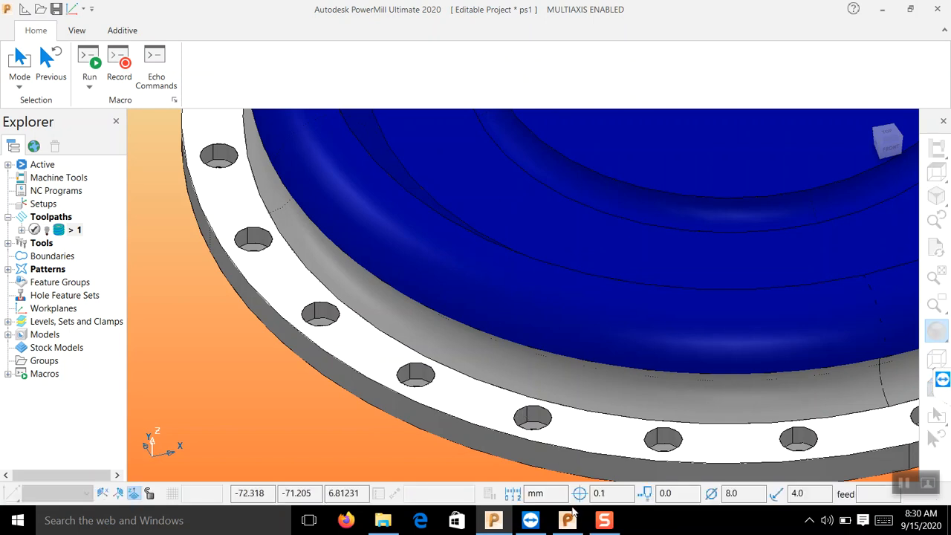
{"action": "mouse_move", "coordinate": [567, 526]}
{"action": "left_click", "coordinate": [568, 468]}
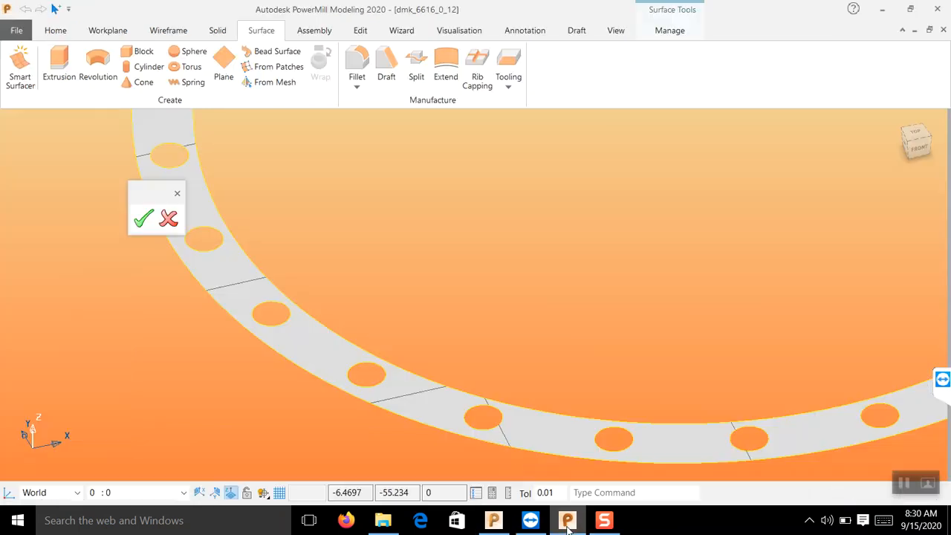
Cap one of the flange's bolt holes with a Smart Surfacer Fill-In surface tangent to the surrounding face
{"action": "scroll", "coordinate": [395, 283], "scroll_direction": "down", "scroll_amount": 2}
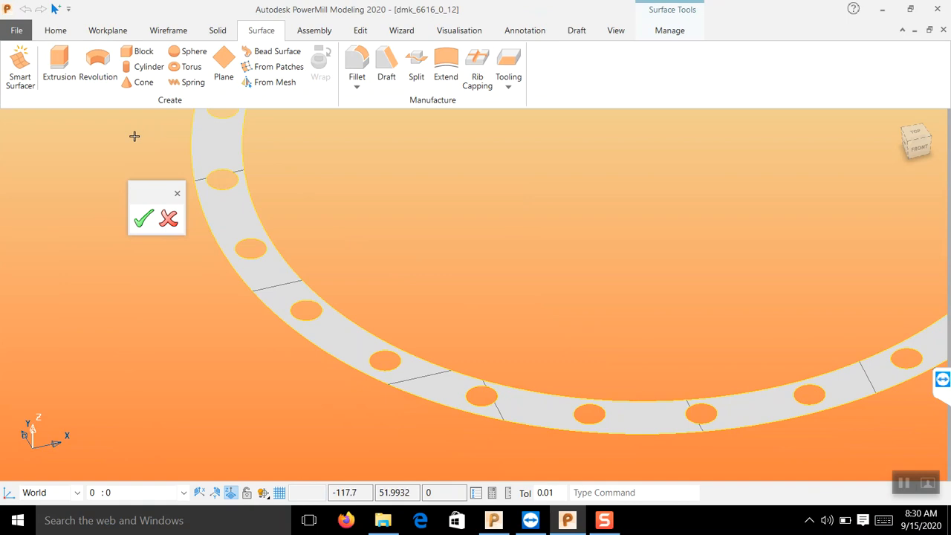
{"action": "left_click", "coordinate": [20, 74]}
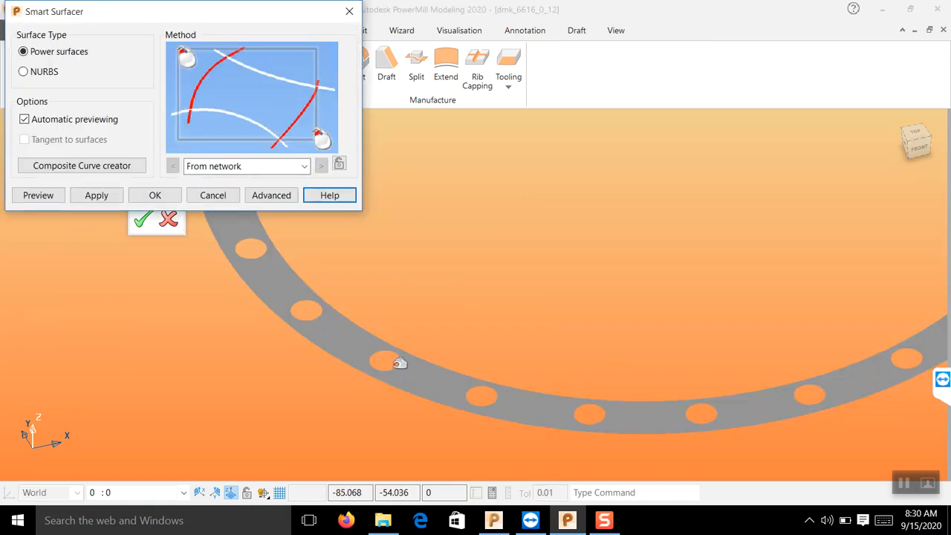
{"action": "left_click", "coordinate": [399, 364]}
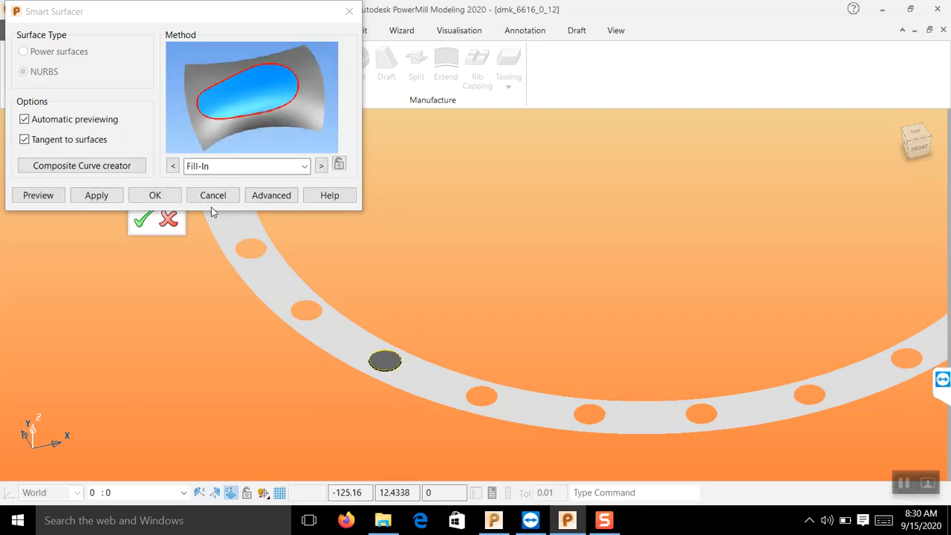
{"action": "left_click", "coordinate": [93, 198]}
{"action": "left_click", "coordinate": [144, 195]}
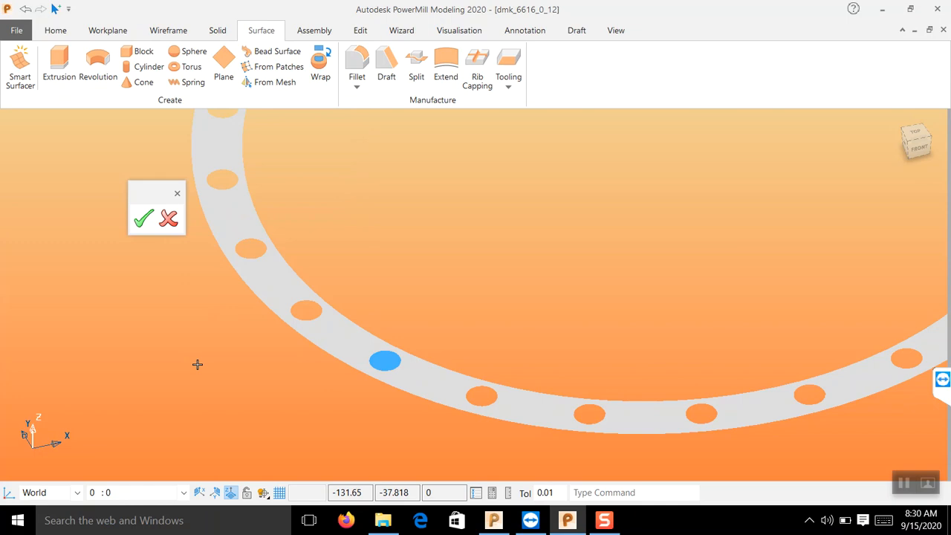
Create and save composite curves along the inner and outer edges of the flange ring
{"action": "middle_click_drag", "start_coordinate": [367, 395], "coordinate": [410, 388]}
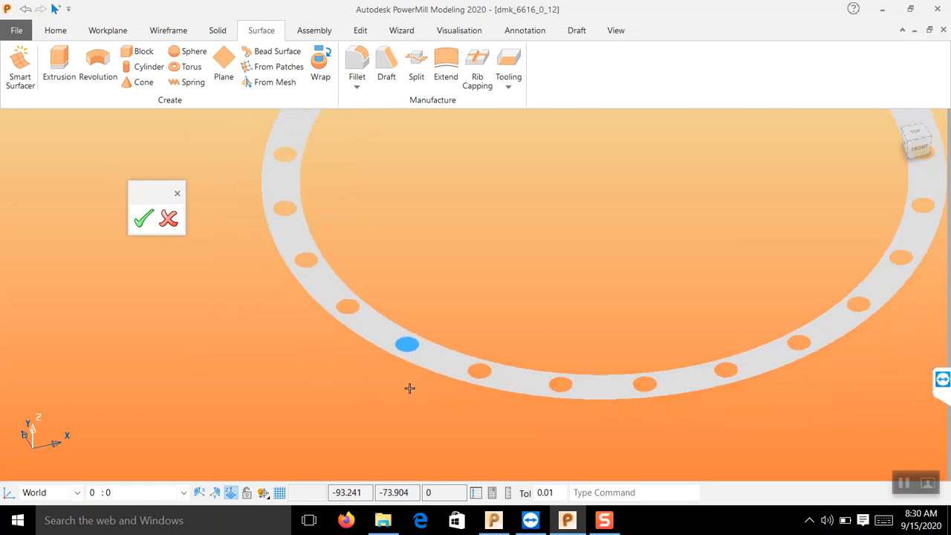
{"action": "scroll", "coordinate": [409, 398], "scroll_direction": "down", "scroll_amount": 5}
{"action": "scroll", "coordinate": [540, 230], "scroll_direction": "up", "scroll_amount": 3}
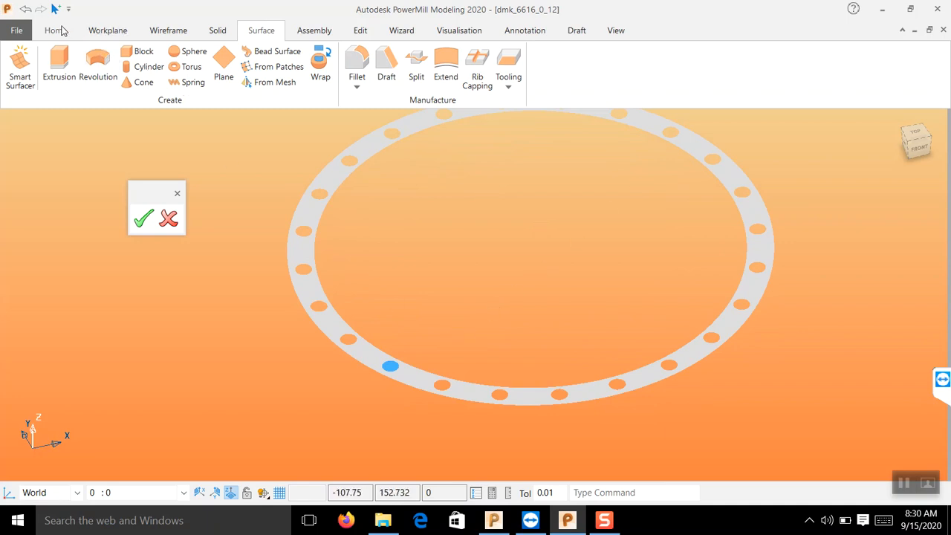
{"action": "left_click", "coordinate": [105, 33]}
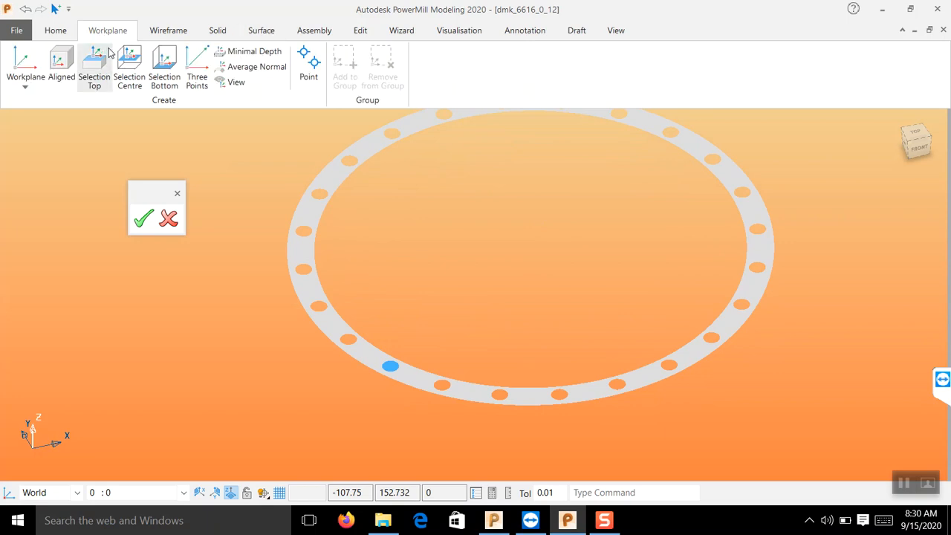
{"action": "left_click", "coordinate": [164, 33]}
{"action": "left_click", "coordinate": [170, 67]}
{"action": "left_click", "coordinate": [349, 326]}
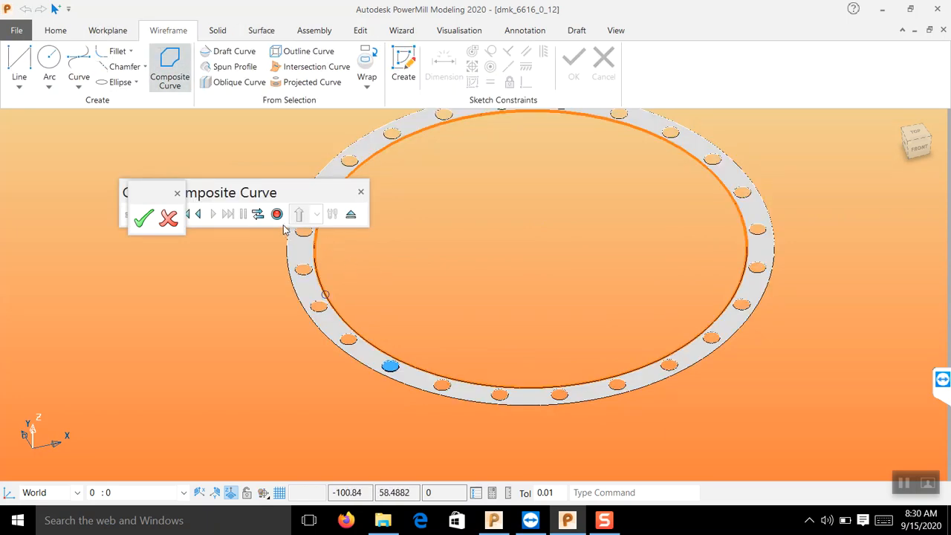
{"action": "left_click", "coordinate": [277, 215]}
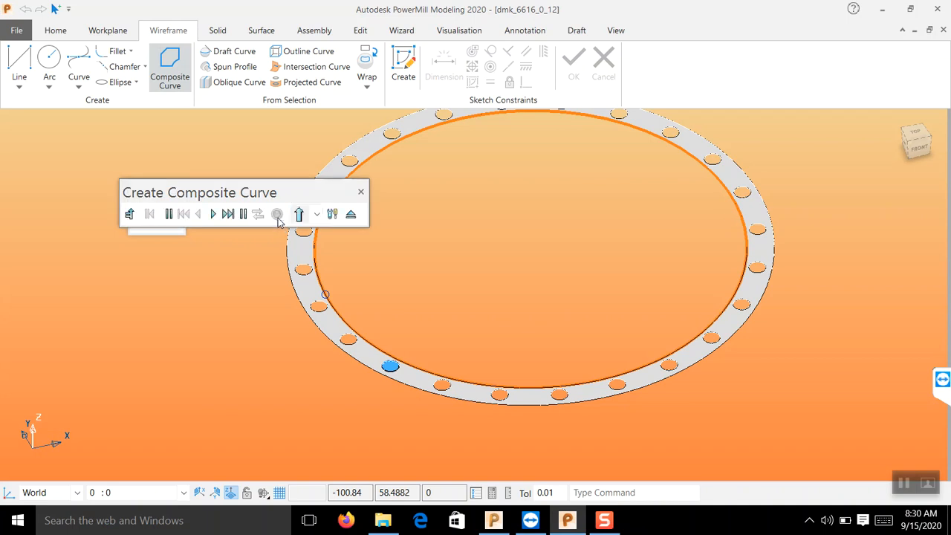
{"action": "left_click", "coordinate": [321, 337]}
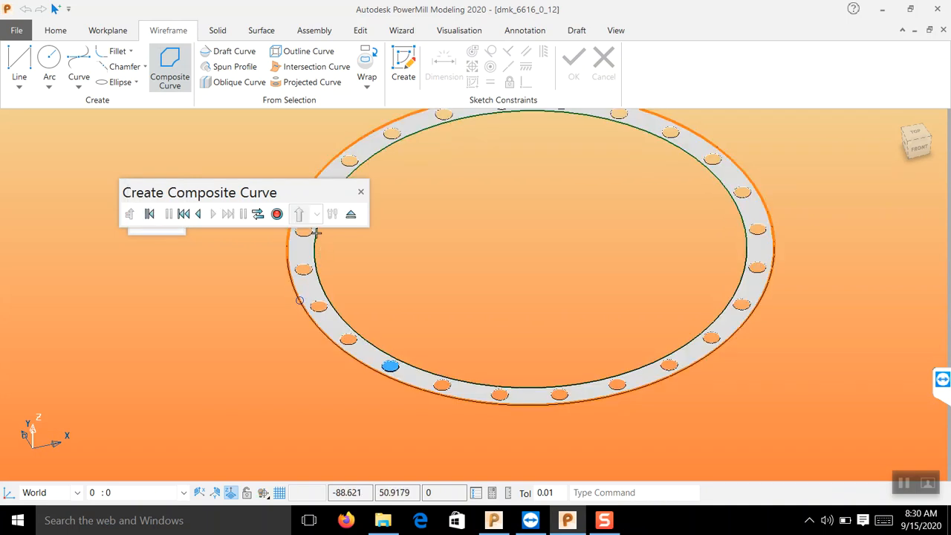
{"action": "left_click", "coordinate": [350, 216]}
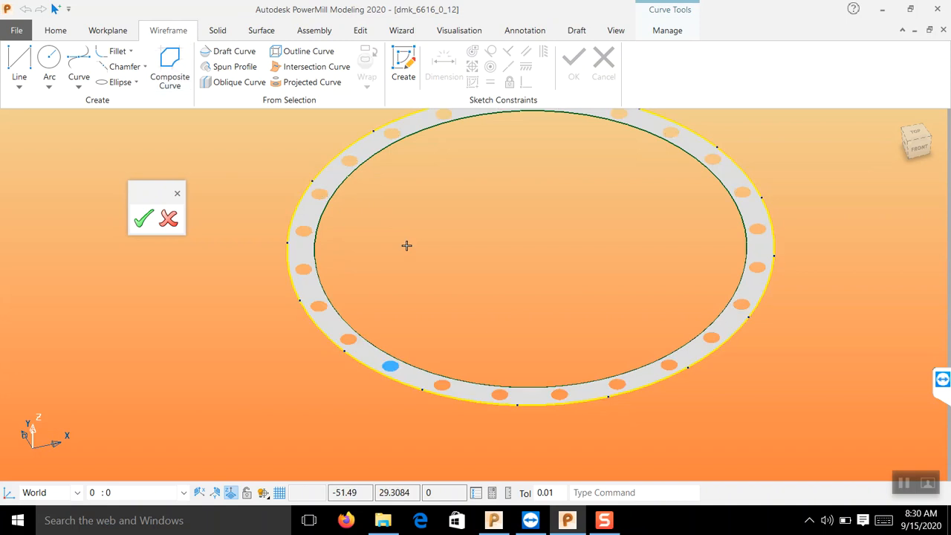
Create a Smart Surfacer Fill-In surface, without surface tangency, between the inner and outer composite curves to cover the whole flange ring
{"action": "left_click", "coordinate": [334, 303]}
{"action": "left_click", "coordinate": [391, 321]}
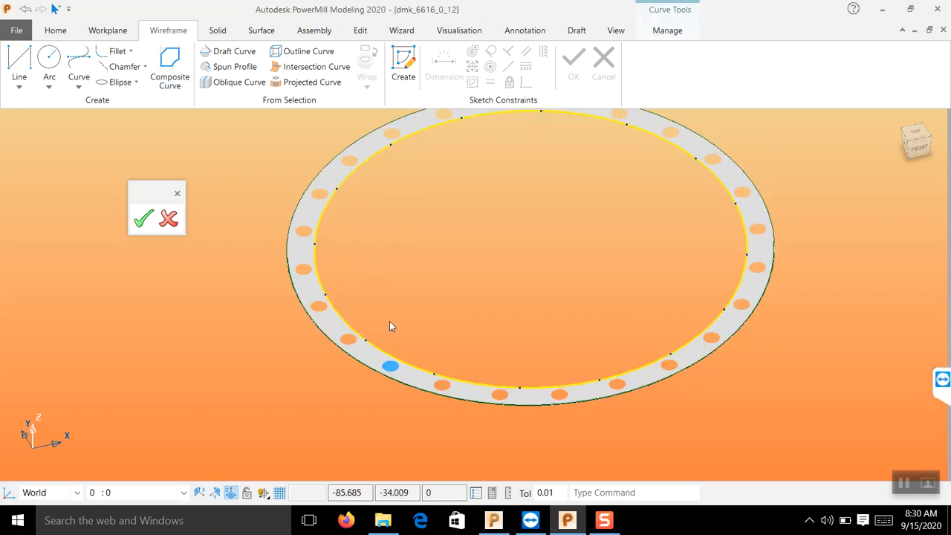
{"action": "left_click", "coordinate": [374, 351]}
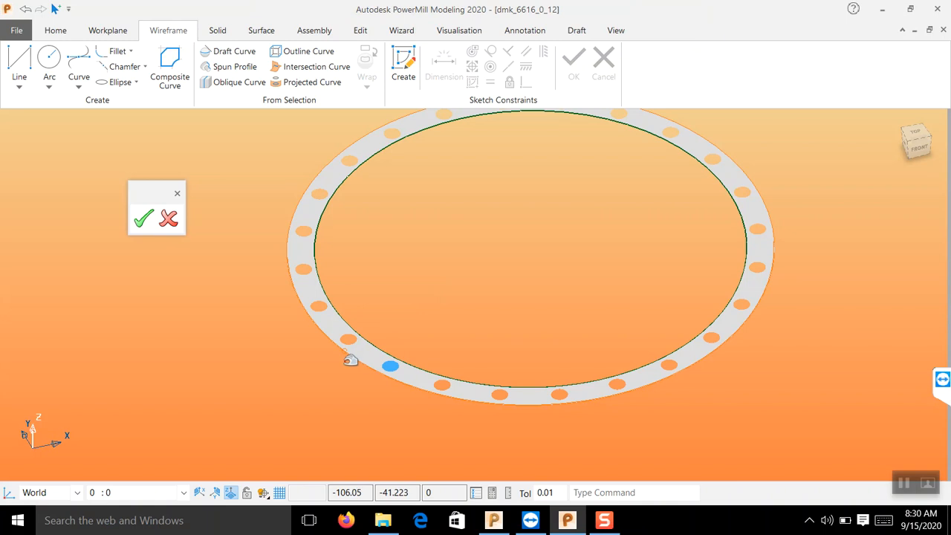
{"action": "left_click", "coordinate": [355, 359]}
{"action": "left_click", "coordinate": [401, 377]}
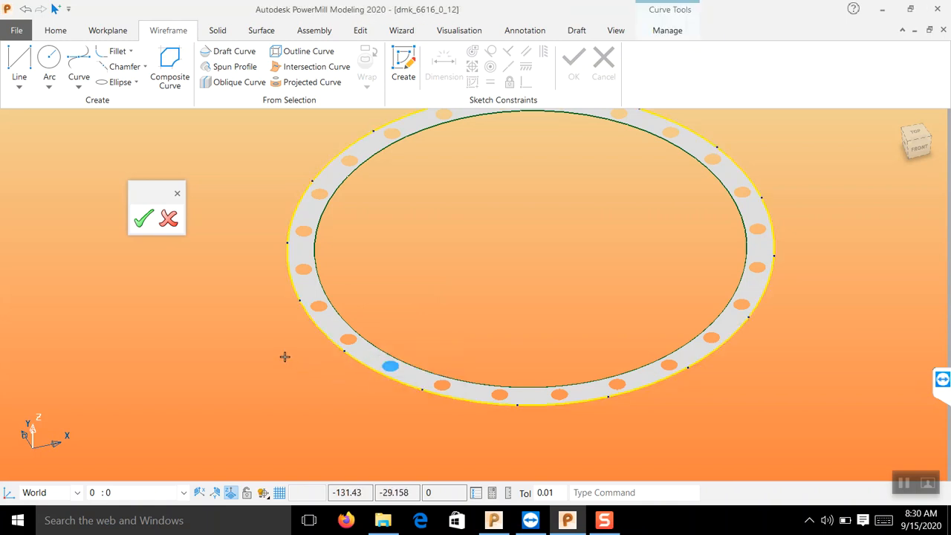
{"action": "left_click", "coordinate": [378, 342]}
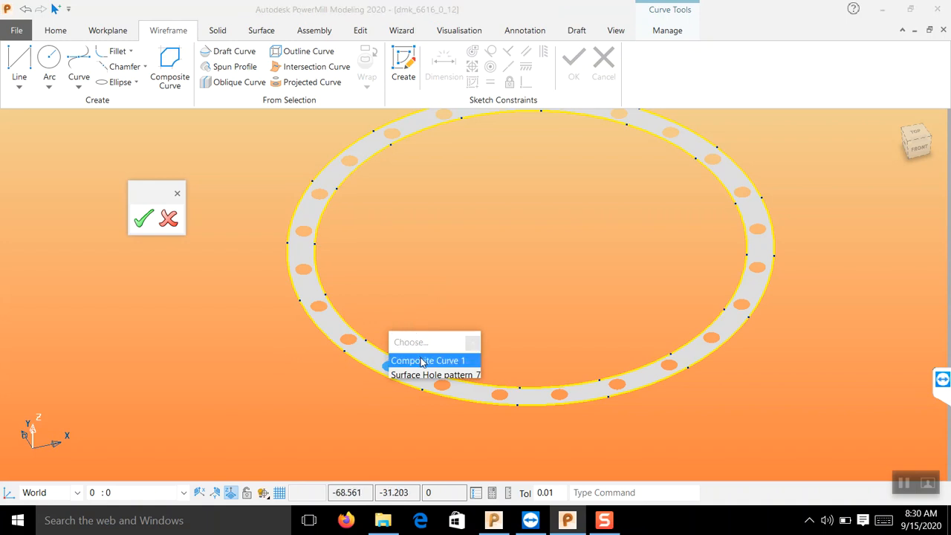
{"action": "left_click", "coordinate": [418, 361]}
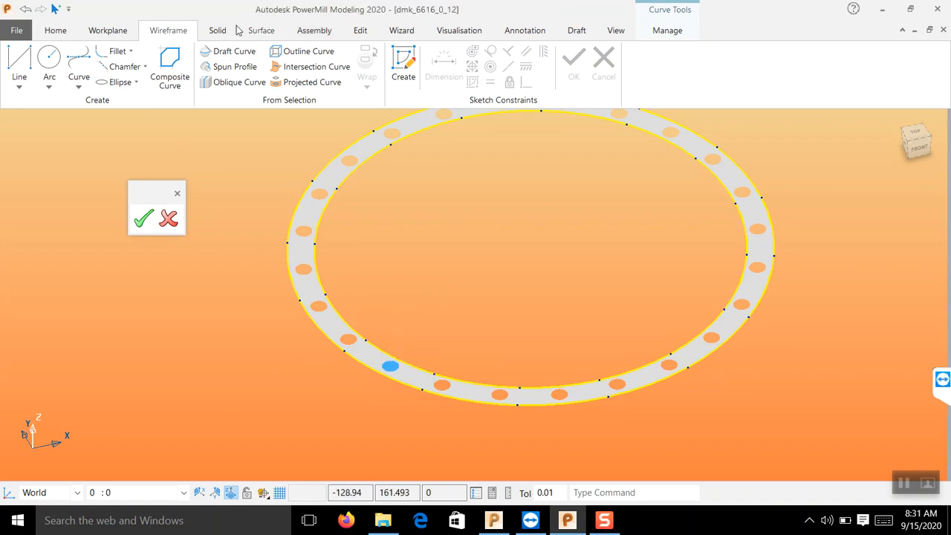
{"action": "left_click", "coordinate": [274, 32]}
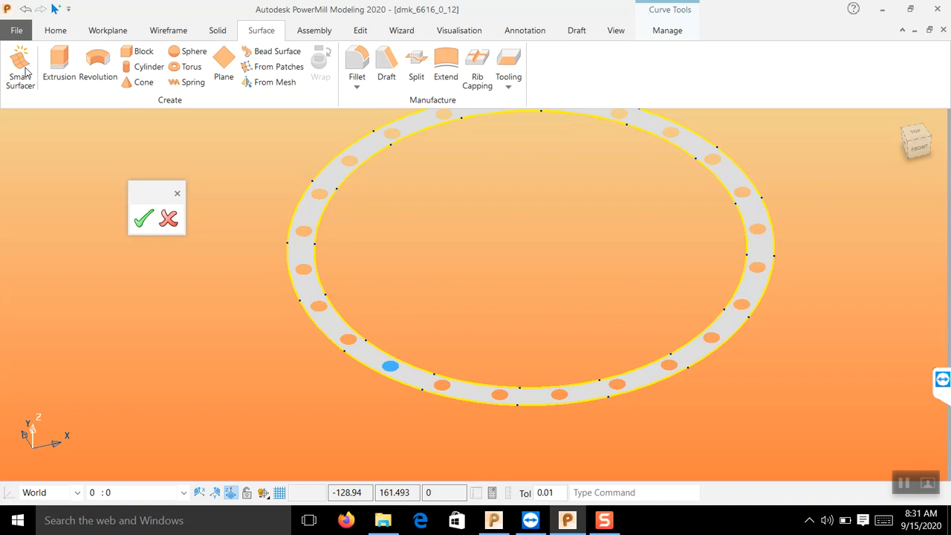
{"action": "left_click", "coordinate": [21, 65]}
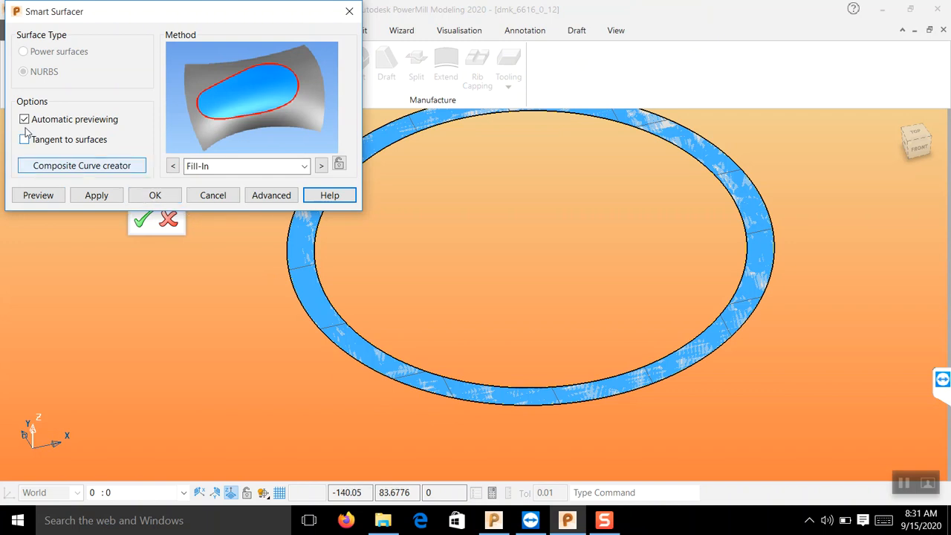
{"action": "left_click_drag", "start_coordinate": [174, 15], "coordinate": [176, 26]}
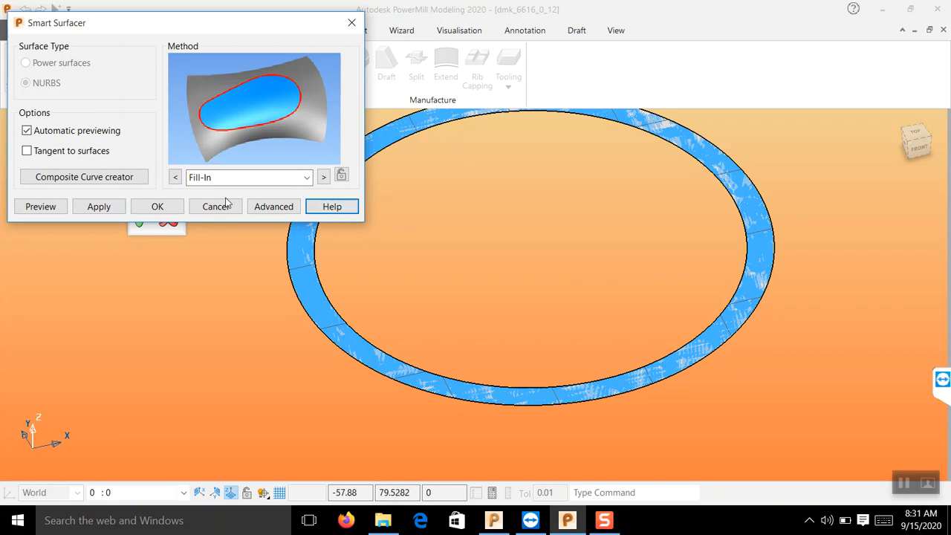
{"action": "left_click", "coordinate": [175, 177]}
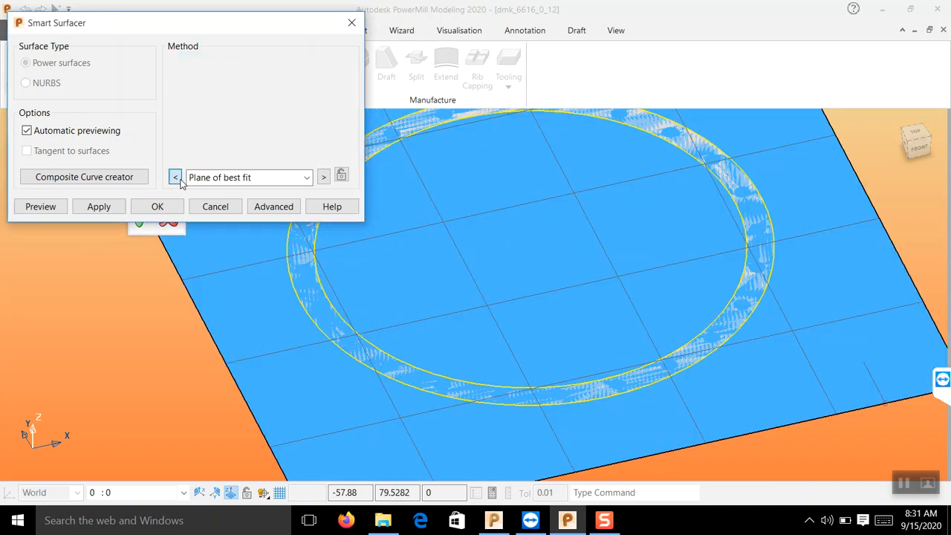
{"action": "left_click", "coordinate": [175, 177]}
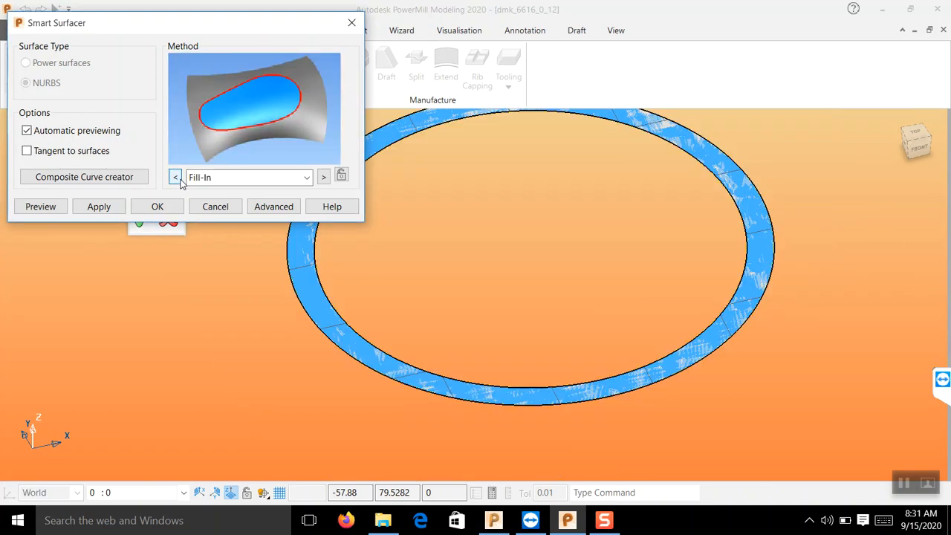
{"action": "left_click", "coordinate": [100, 208]}
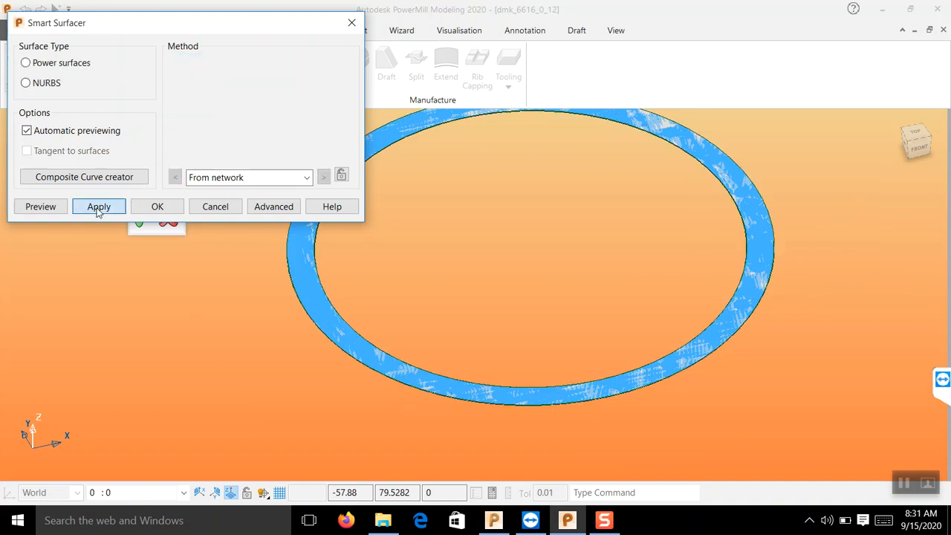
{"action": "left_click", "coordinate": [156, 208]}
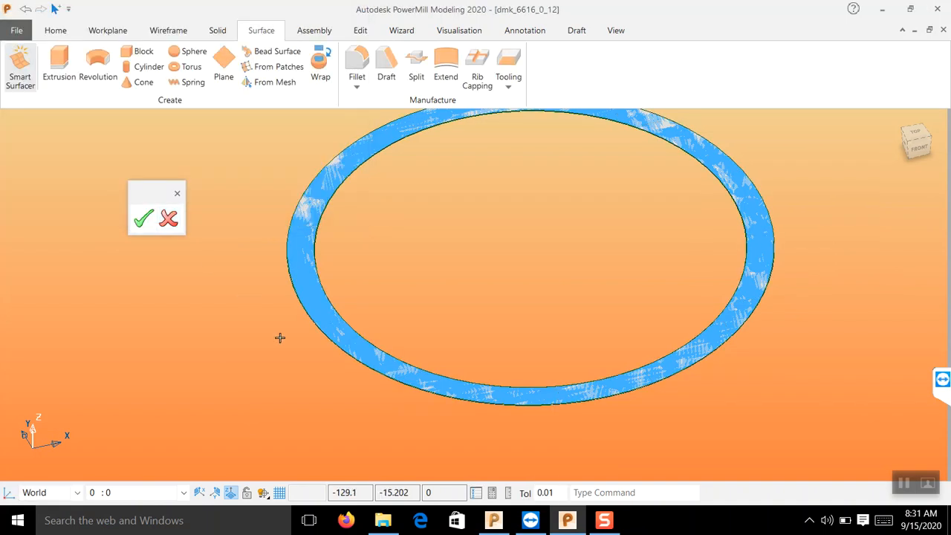
Accept the flange surface modelling and return to the part in PowerMill Ultimate, checking the covered holes
{"action": "middle_click_drag", "start_coordinate": [297, 342], "coordinate": [202, 321]}
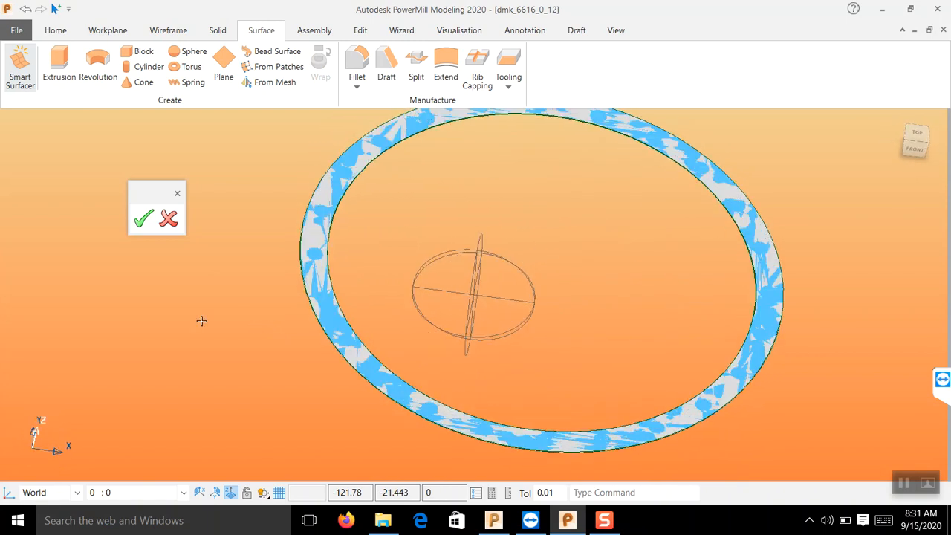
{"action": "middle_click_drag", "start_coordinate": [597, 271], "coordinate": [335, 282]}
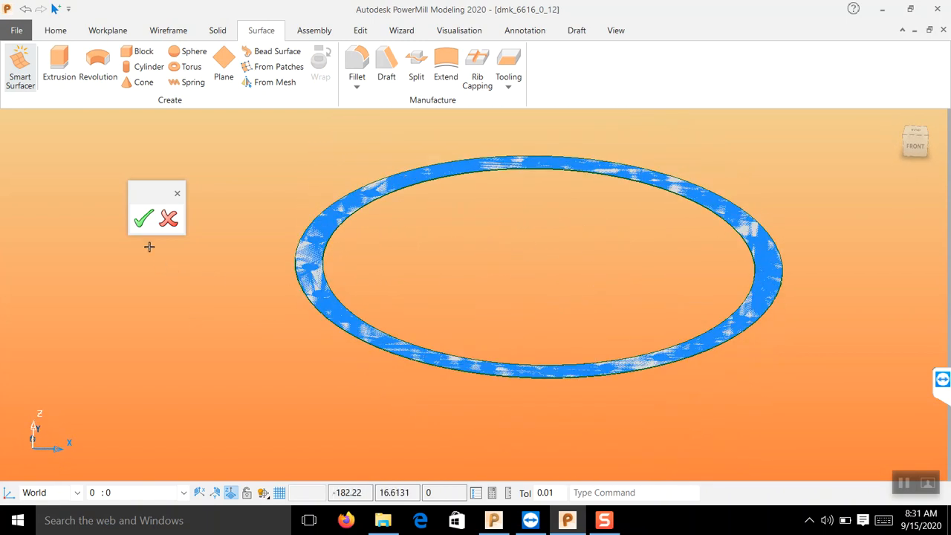
{"action": "left_click", "coordinate": [145, 223]}
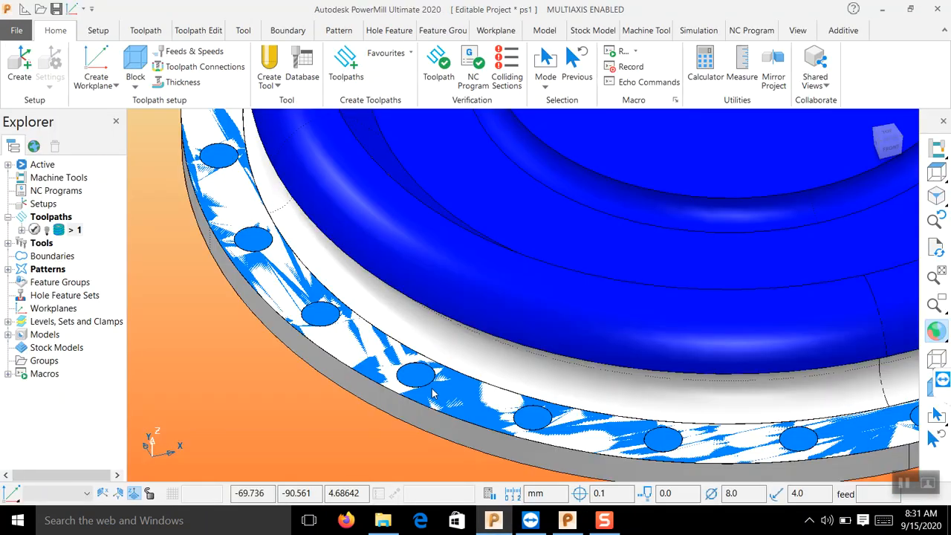
{"action": "scroll", "coordinate": [360, 374], "scroll_direction": "down", "scroll_amount": 4}
{"action": "scroll", "coordinate": [324, 366], "scroll_direction": "up", "scroll_amount": 5}
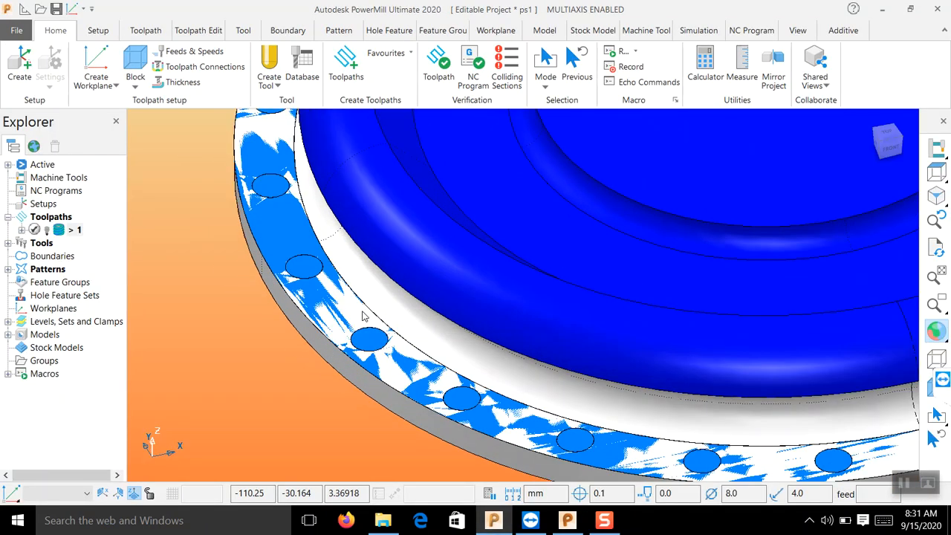
{"action": "scroll", "coordinate": [431, 283], "scroll_direction": "down", "scroll_amount": 5}
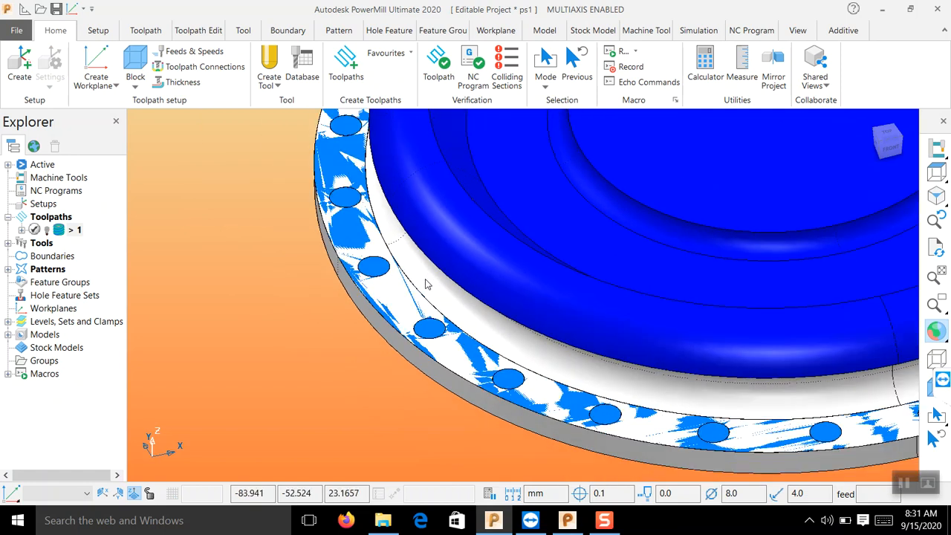
Edit toolpath 1 to use an undercut angle of 0.0, recalculate it and display it on the part
{"action": "right_click", "coordinate": [72, 232]}
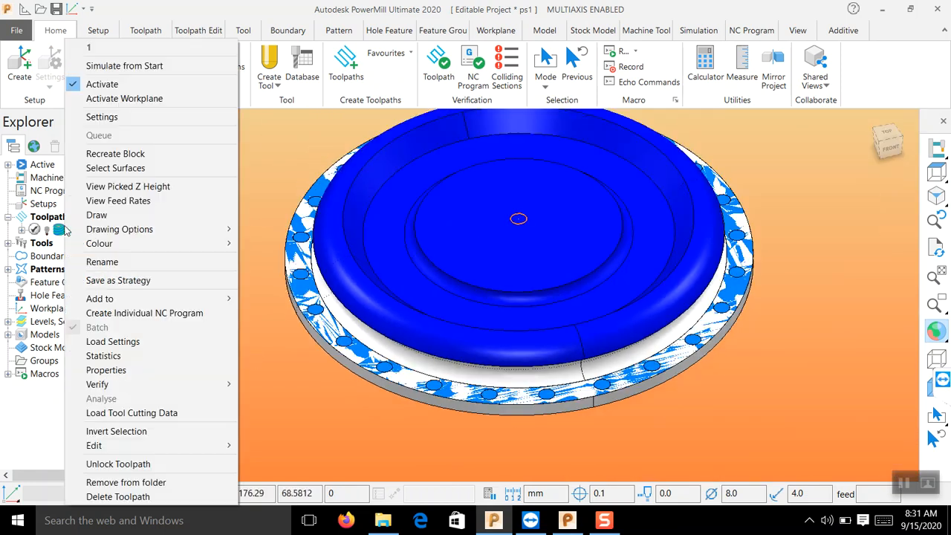
{"action": "left_click", "coordinate": [128, 118]}
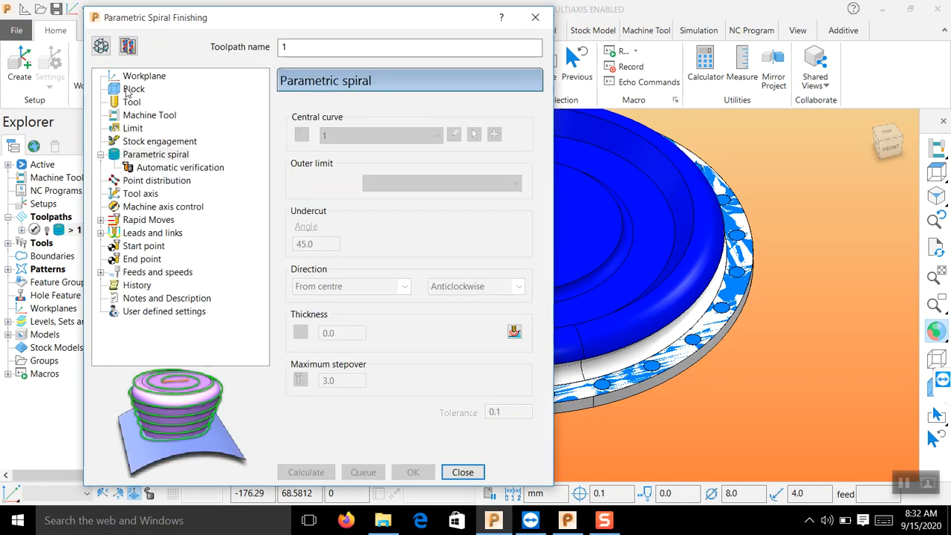
{"action": "left_click", "coordinate": [104, 56]}
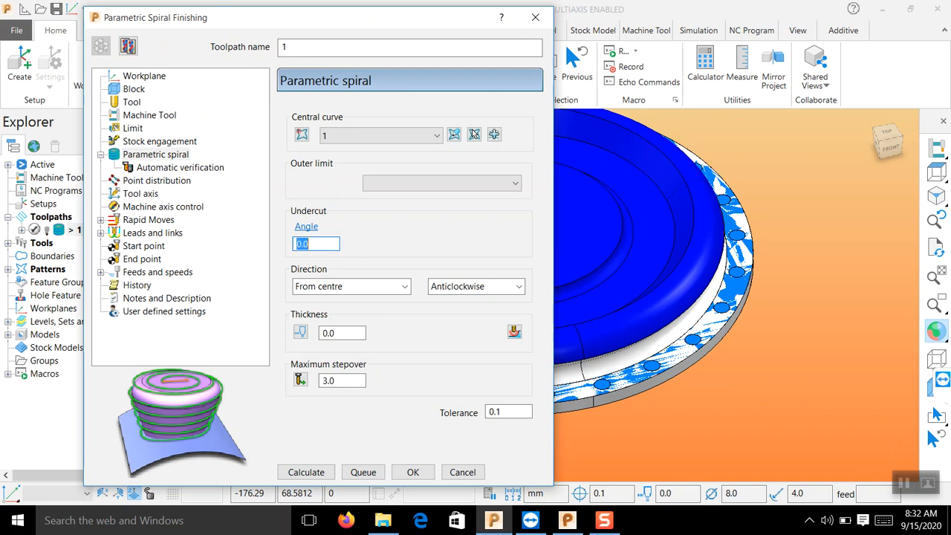
{"action": "left_click", "coordinate": [315, 475]}
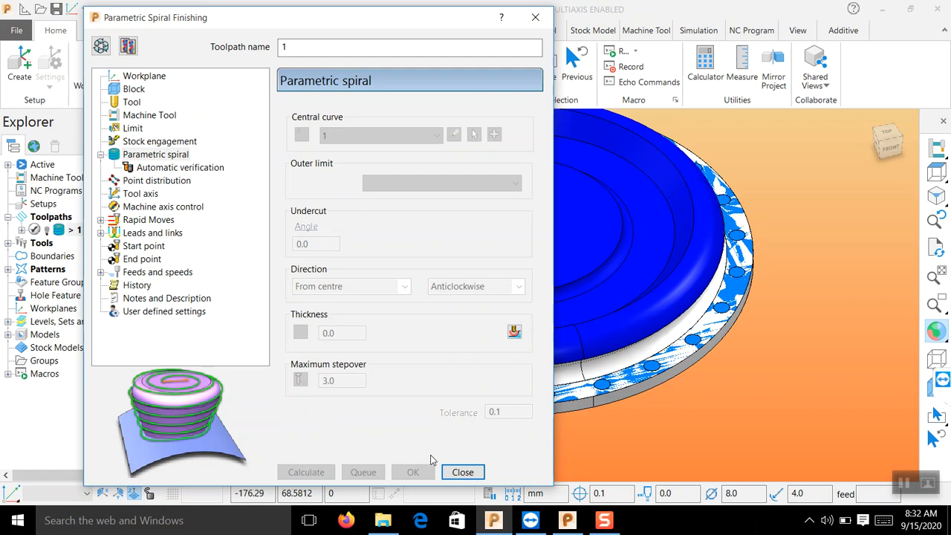
{"action": "left_click", "coordinate": [46, 232]}
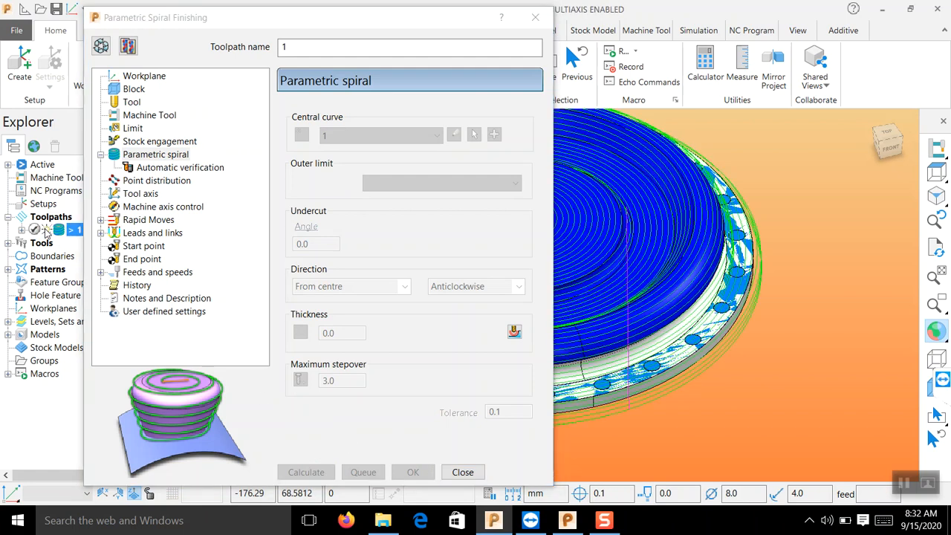
{"action": "left_click", "coordinate": [461, 471]}
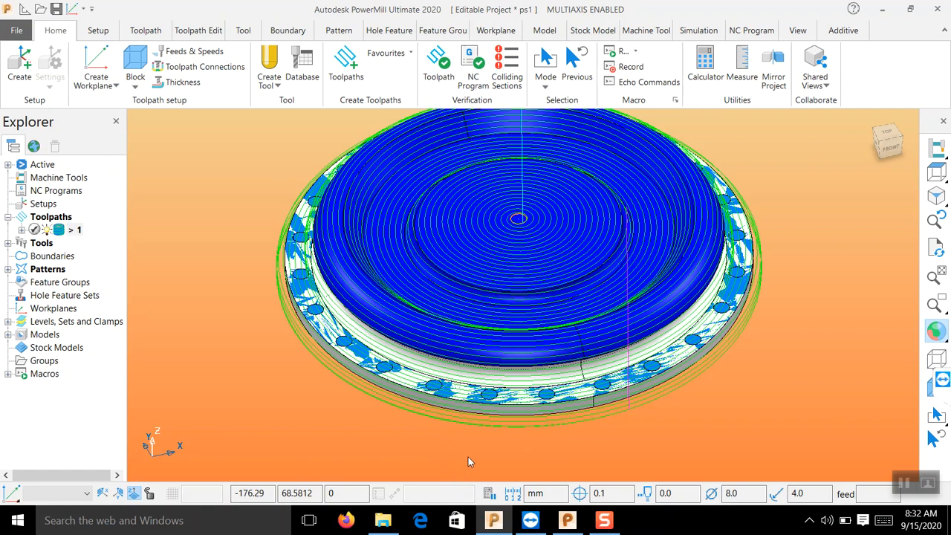
Inspect the recalculated spiral toolpath with the model's shading temporarily hidden
{"action": "middle_click_drag", "start_coordinate": [414, 265], "coordinate": [431, 294]}
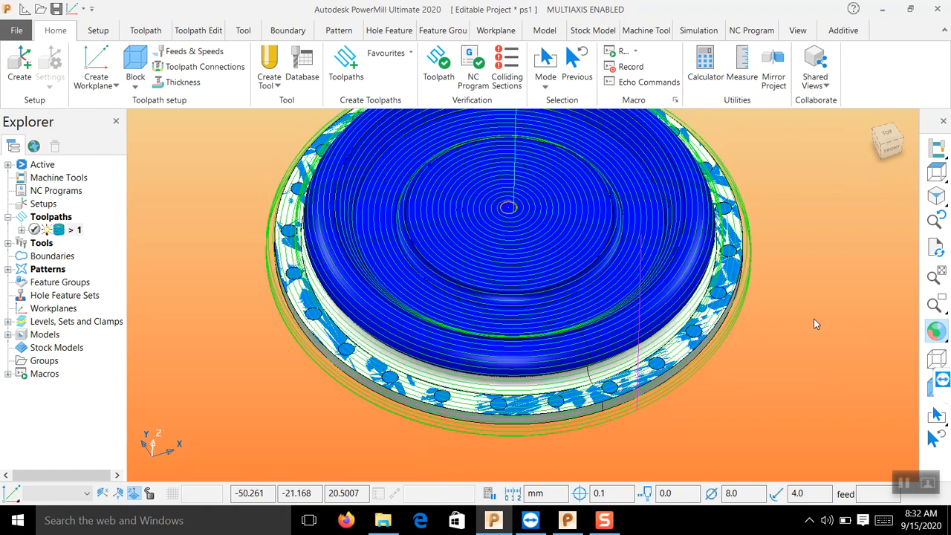
{"action": "left_click", "coordinate": [942, 334]}
{"action": "mouse_move", "coordinate": [750, 330]}
{"action": "middle_mouse_down"}
{"action": "mouse_move", "coordinate": [688, 389]}
{"action": "mouse_move", "coordinate": [683, 306]}
{"action": "mouse_move", "coordinate": [731, 324]}
{"action": "middle_mouse_up"}
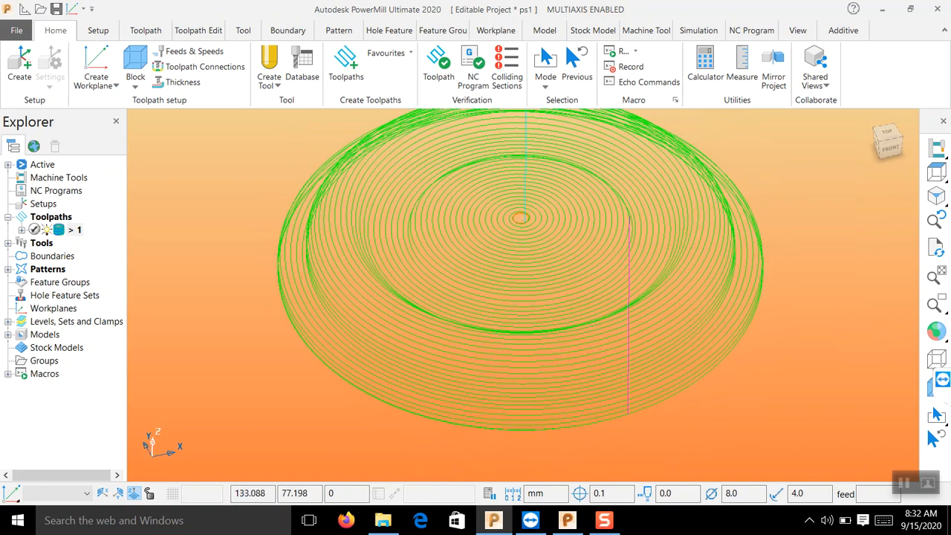
{"action": "left_click", "coordinate": [938, 335]}
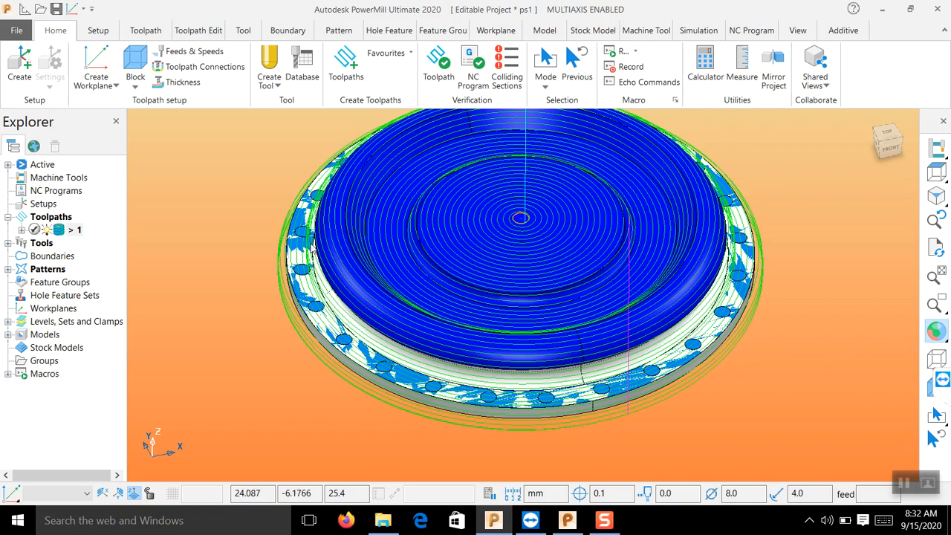
Duplicate toolpath 1 and give the copy a new empty pattern as its central curve
{"action": "right_click", "coordinate": [80, 232]}
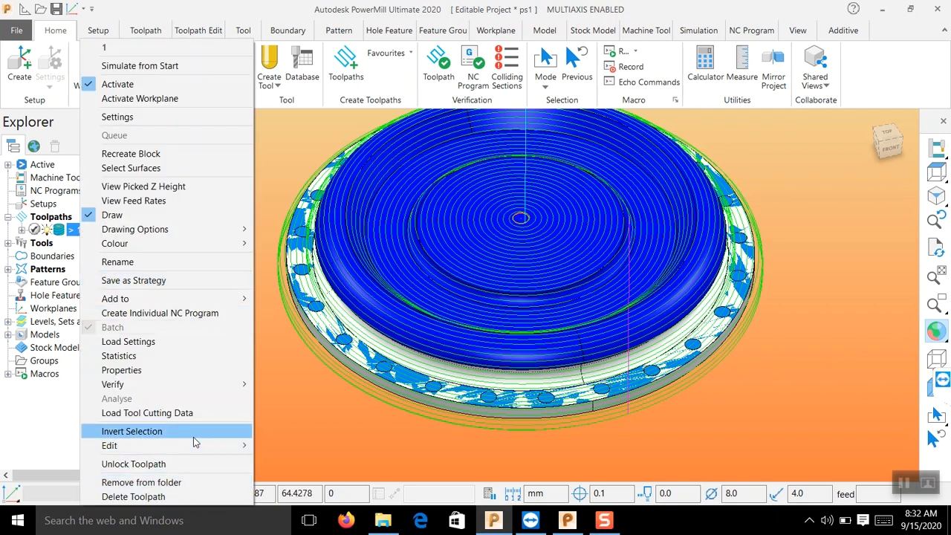
{"action": "mouse_move", "coordinate": [195, 453]}
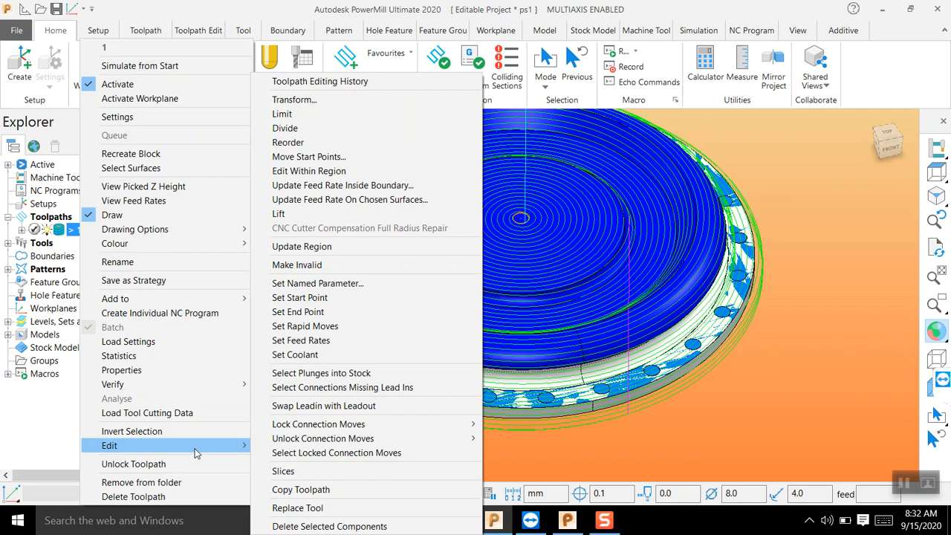
{"action": "left_click", "coordinate": [291, 489]}
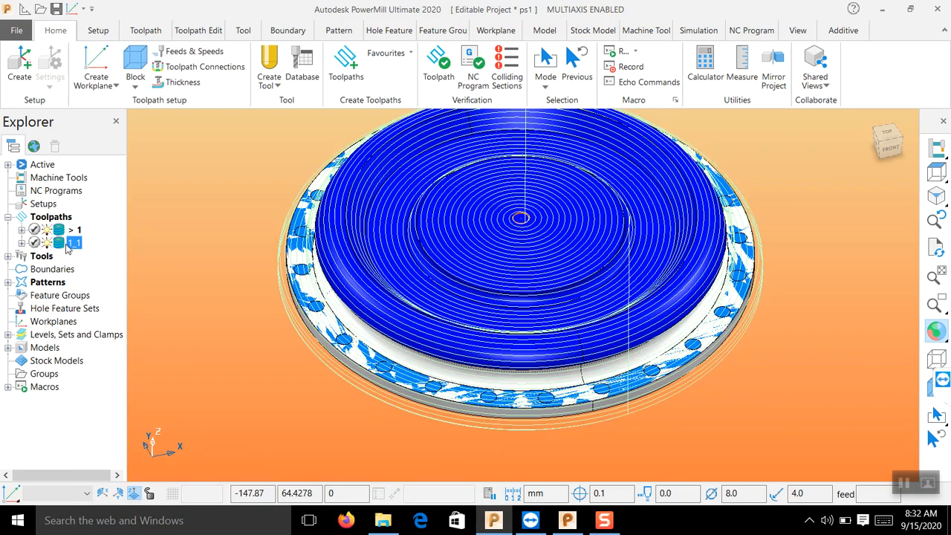
{"action": "right_click", "coordinate": [68, 243]}
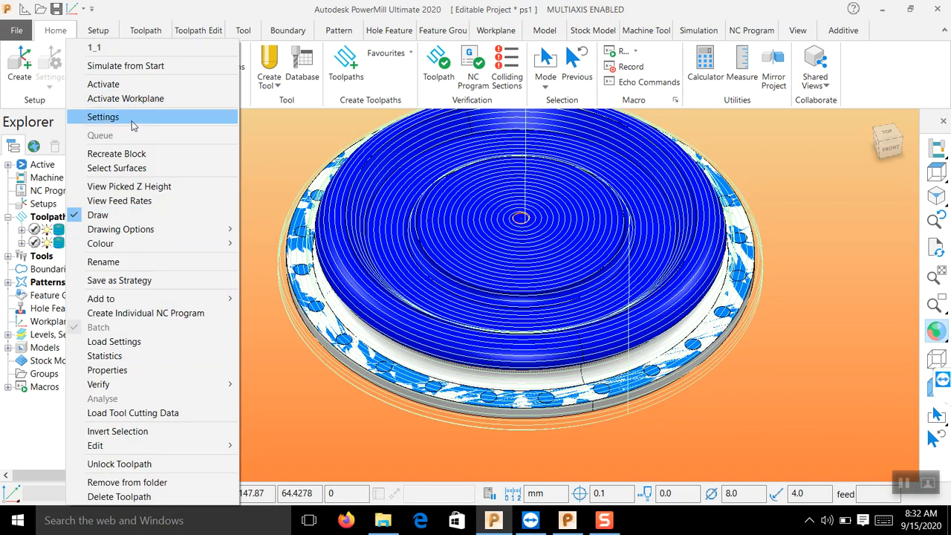
{"action": "left_click", "coordinate": [132, 118]}
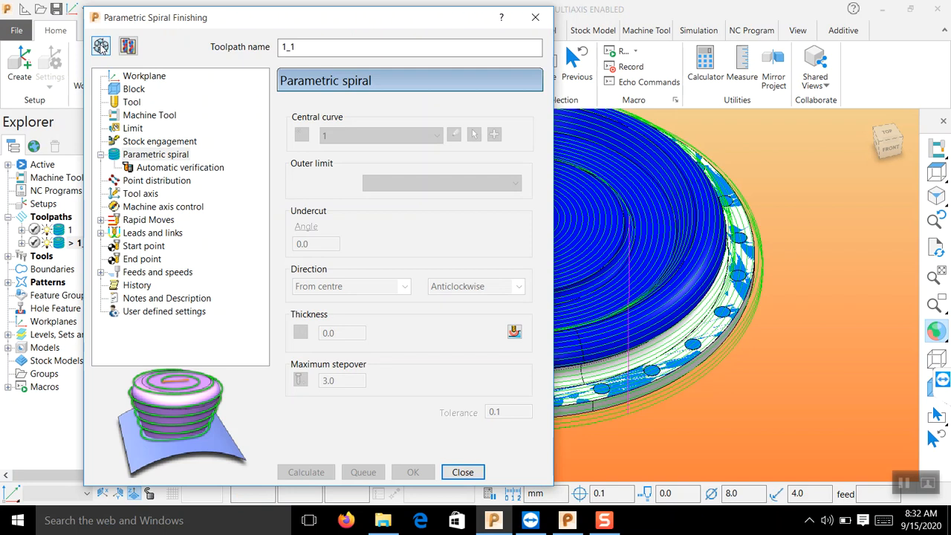
{"action": "left_click", "coordinate": [101, 46]}
{"action": "left_click", "coordinate": [302, 135]}
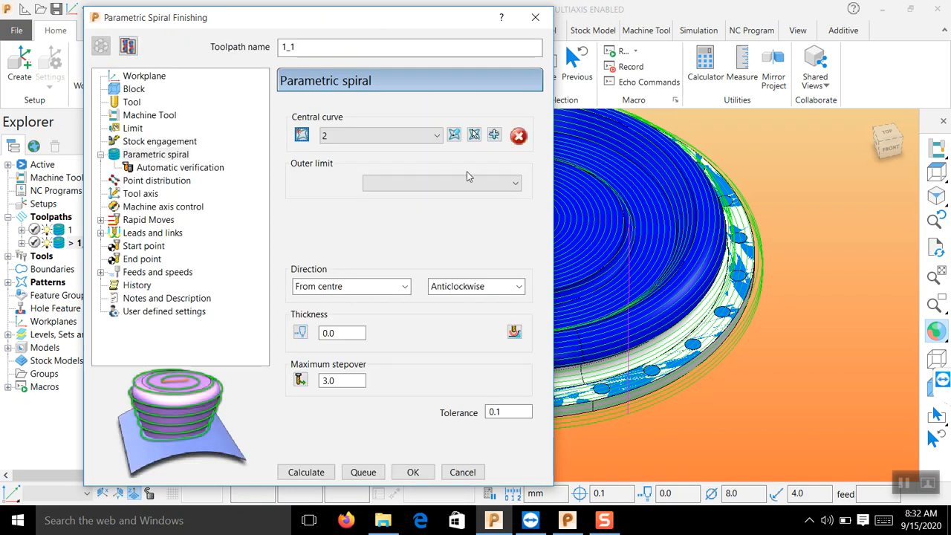
Draw a straight horizontal line across the centre of the part as central curve 2 and accept the sketch
{"action": "left_click", "coordinate": [453, 135]}
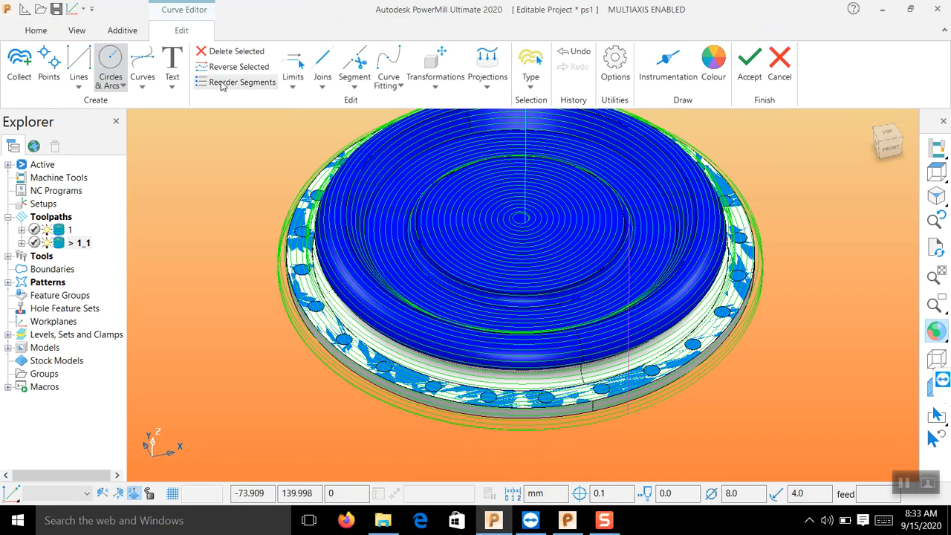
{"action": "left_click", "coordinate": [87, 70]}
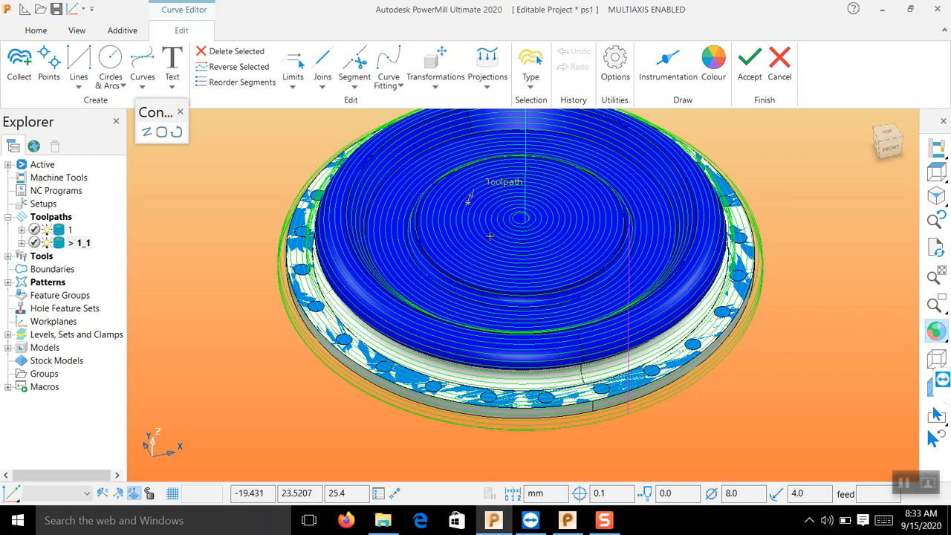
{"action": "left_click", "coordinate": [452, 214]}
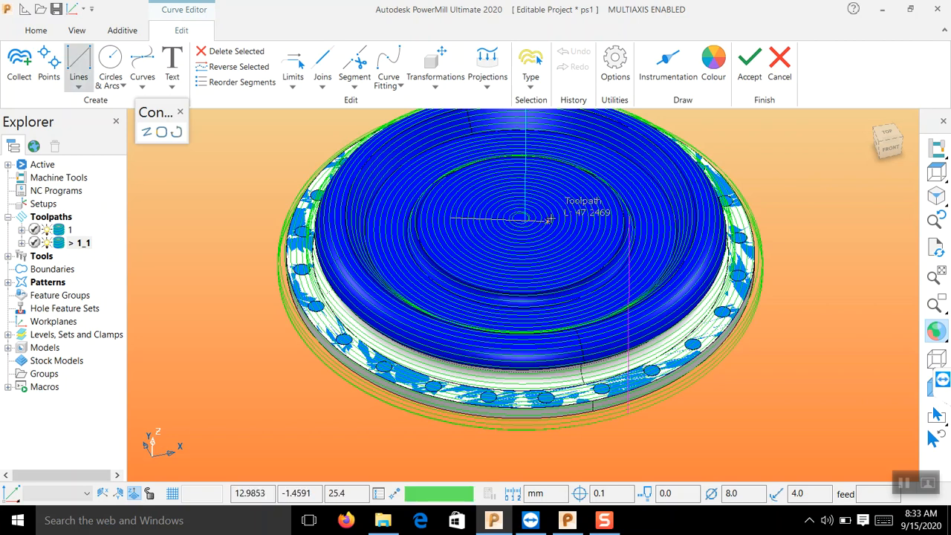
{"action": "left_click", "coordinate": [594, 217]}
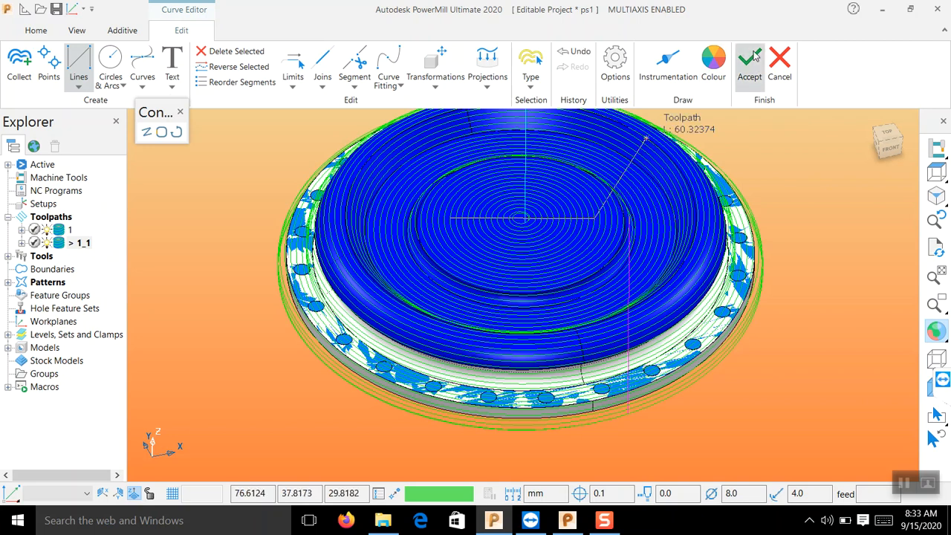
{"action": "left_click", "coordinate": [746, 65]}
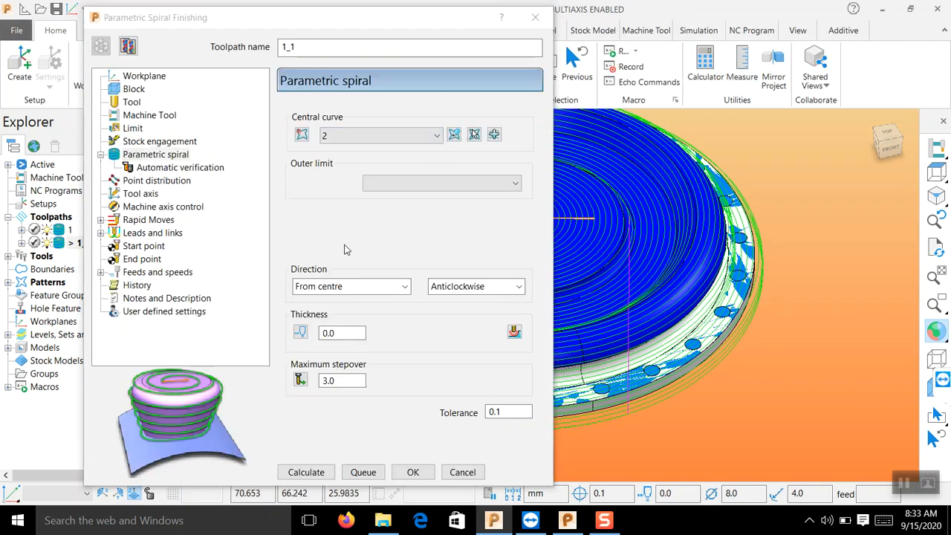
Calculate toolpath 1_1 from the straight central curve and show it with toolpath 1 hidden
{"action": "left_click", "coordinate": [322, 476]}
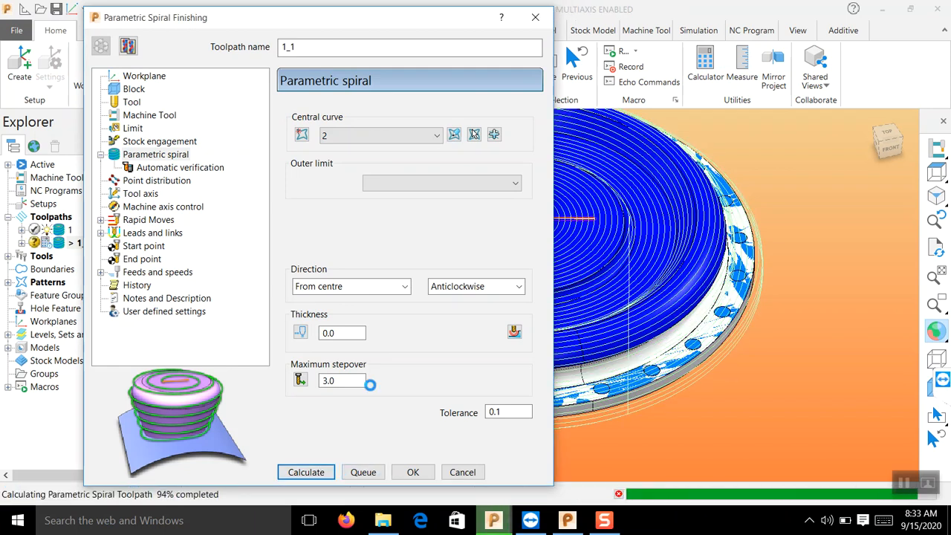
{"action": "left_click", "coordinate": [462, 473]}
{"action": "left_click", "coordinate": [46, 232]}
{"action": "mouse_move", "coordinate": [454, 181]}
{"action": "middle_mouse_down"}
{"action": "mouse_move", "coordinate": [493, 296]}
{"action": "mouse_move", "coordinate": [443, 173]}
{"action": "mouse_move", "coordinate": [460, 190]}
{"action": "middle_mouse_up"}
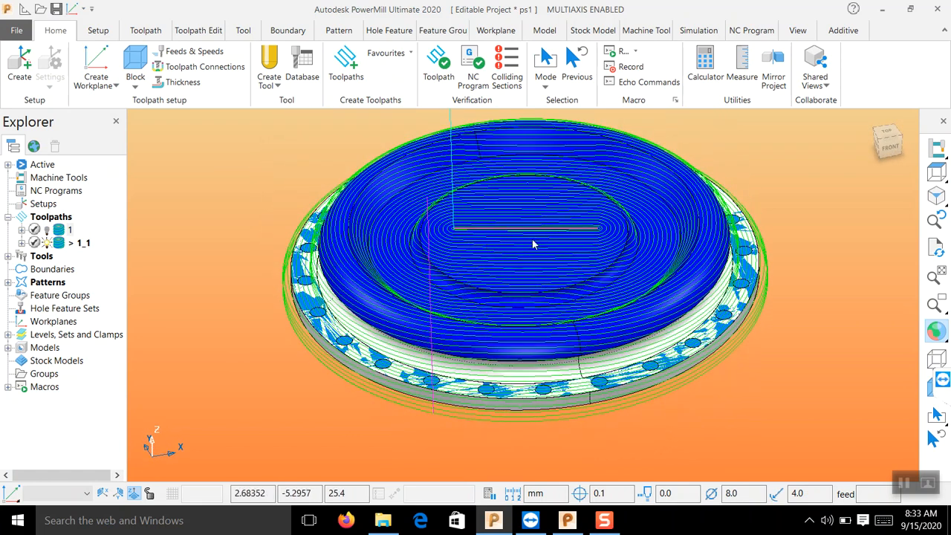
Duplicate toolpath 1_1 and unlock the copy's parametric spiral settings for editing
{"action": "right_click", "coordinate": [85, 248]}
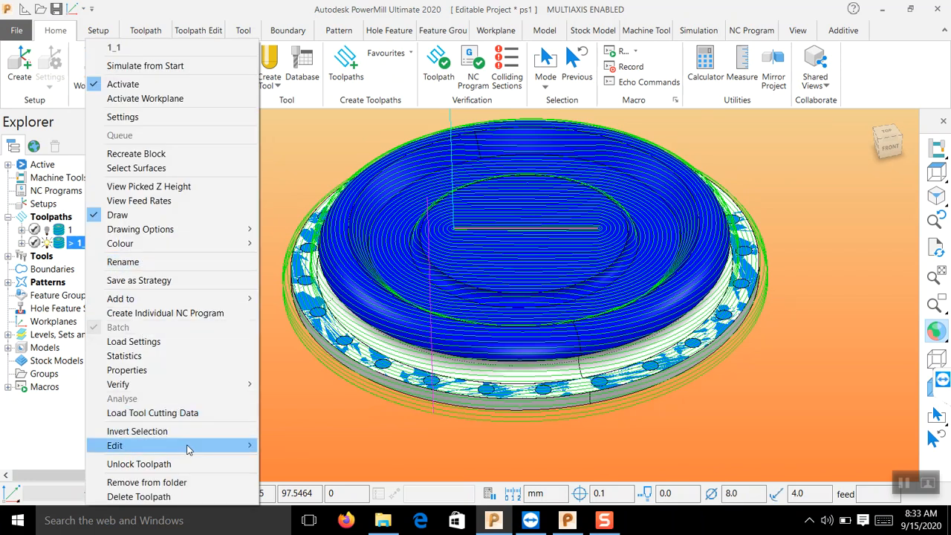
{"action": "mouse_move", "coordinate": [187, 445]}
{"action": "left_click", "coordinate": [339, 489]}
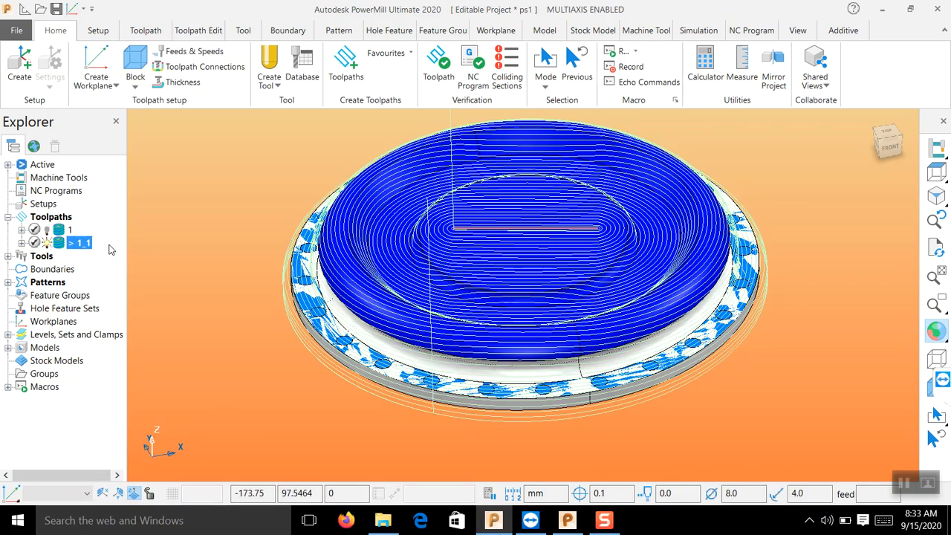
{"action": "right_click", "coordinate": [76, 256]}
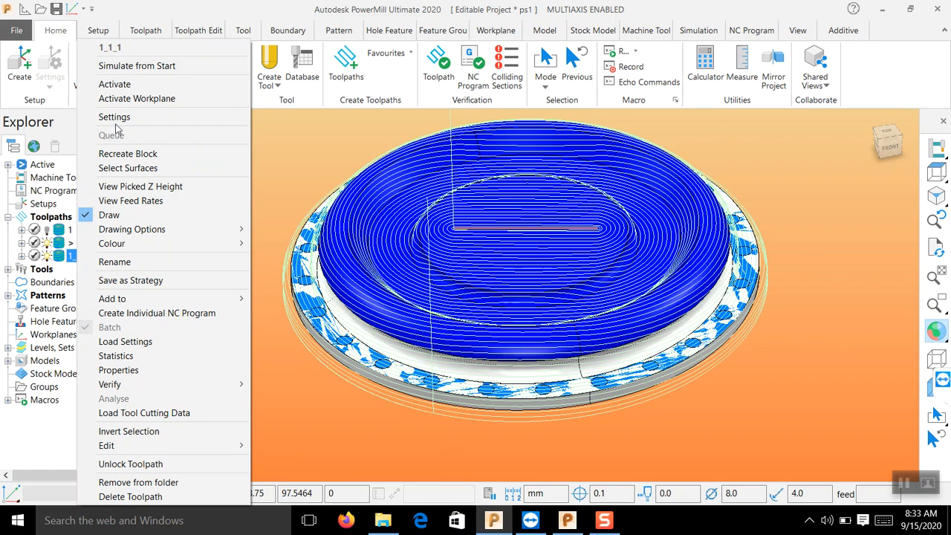
{"action": "left_click", "coordinate": [116, 121]}
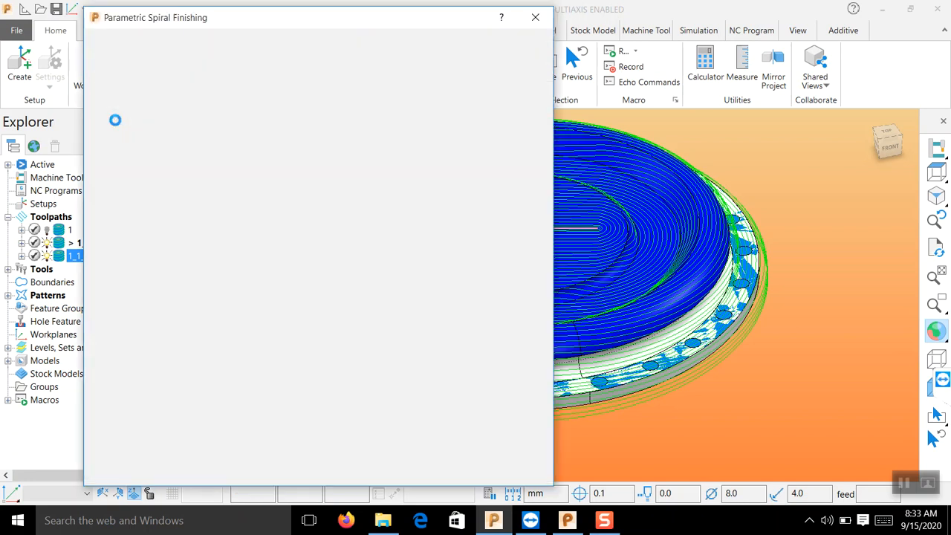
{"action": "left_click", "coordinate": [101, 46]}
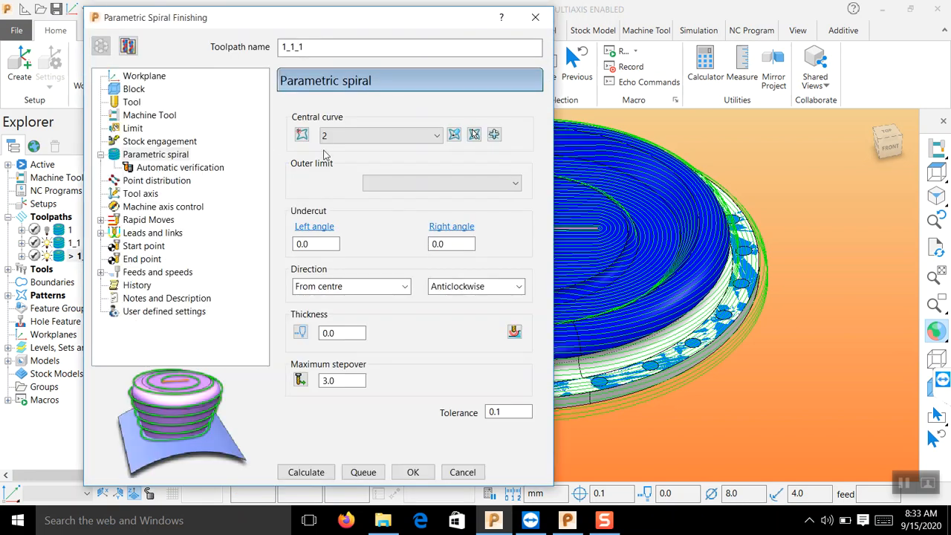
Draw a V-shaped line with a second leg about 38 mm long as central curve 3 and accept the sketch
{"action": "left_click", "coordinate": [454, 134]}
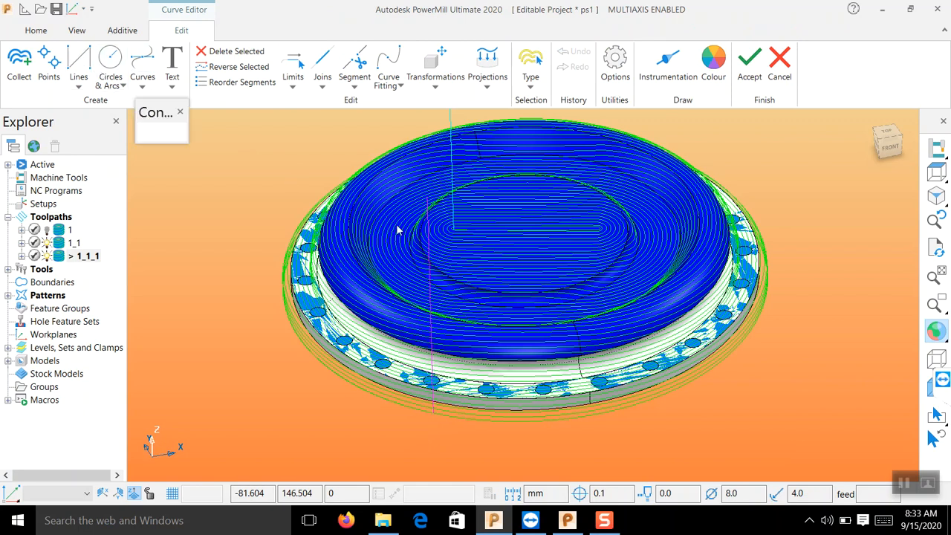
{"action": "left_click", "coordinate": [499, 215]}
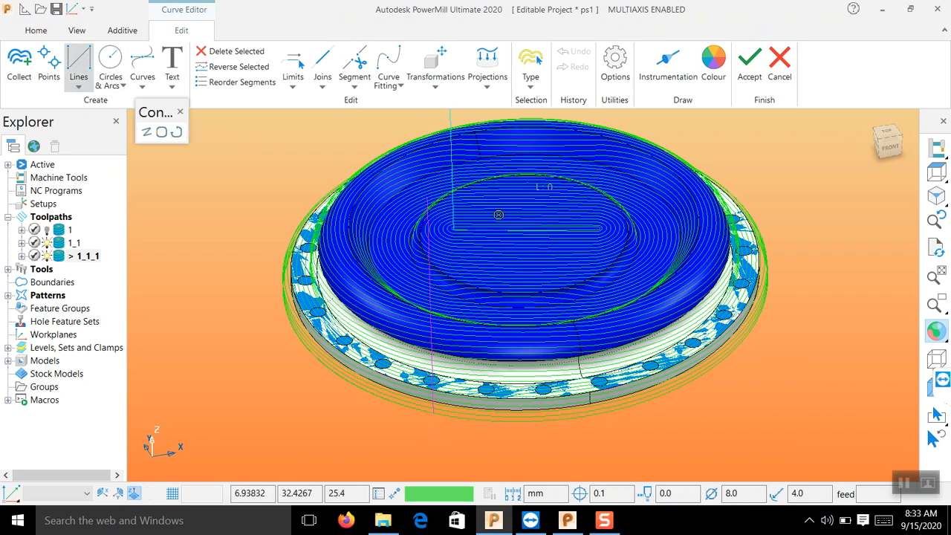
{"action": "left_click", "coordinate": [499, 255]}
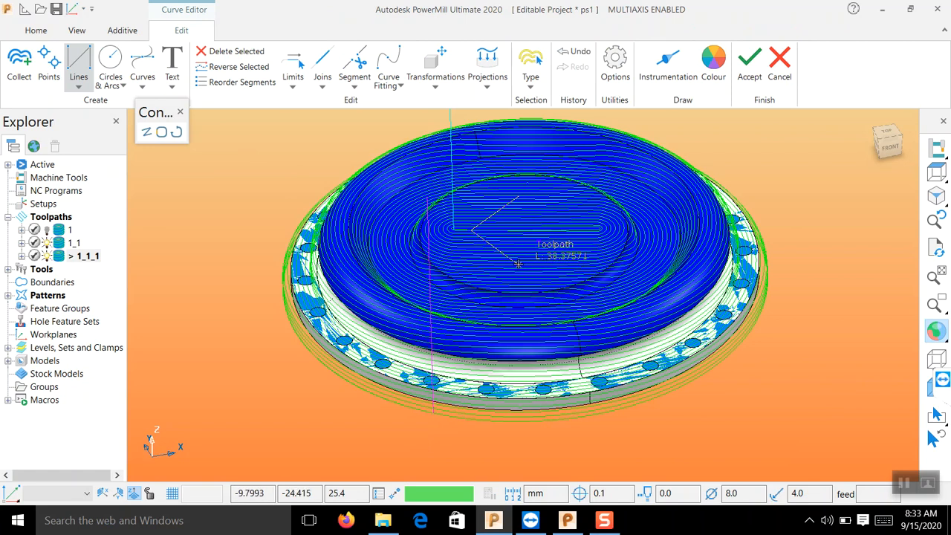
{"action": "left_click", "coordinate": [748, 67]}
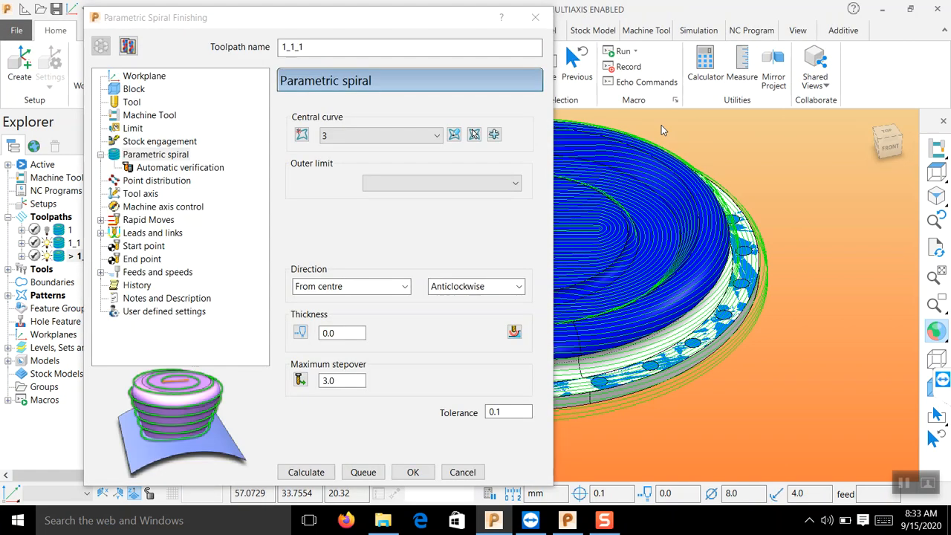
Calculate toolpath 1_1_1 from the V-shaped central curve and show it with toolpath 1_1 hidden
{"action": "left_click", "coordinate": [312, 473]}
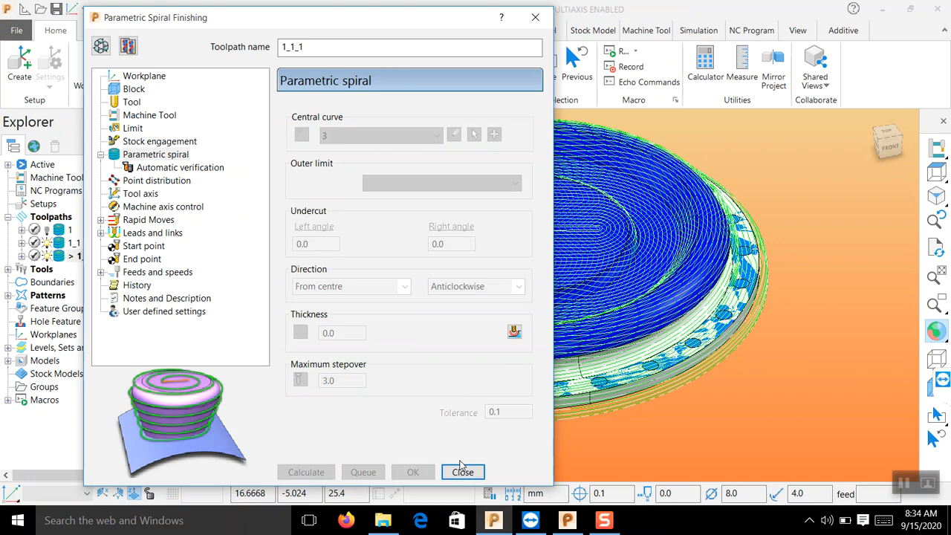
{"action": "left_click", "coordinate": [455, 469]}
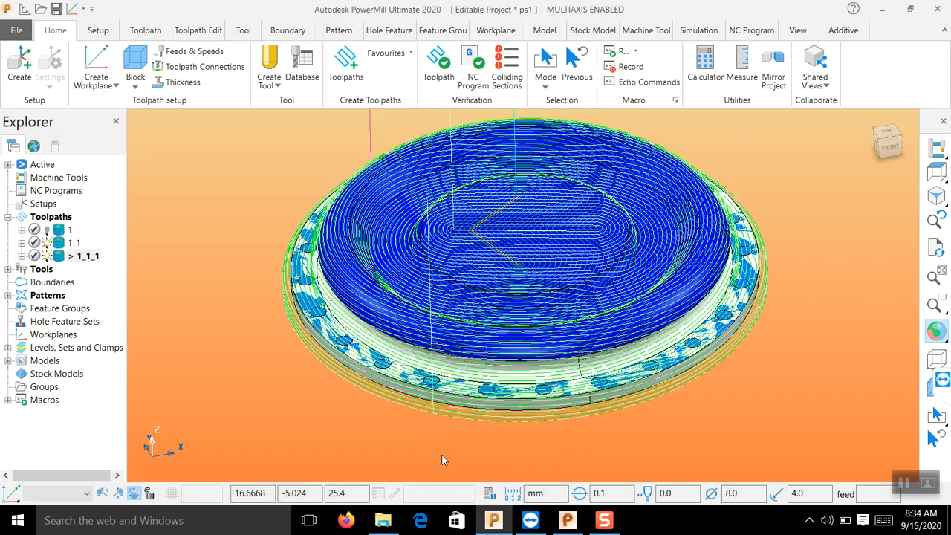
{"action": "left_click", "coordinate": [48, 243]}
{"action": "mouse_move", "coordinate": [610, 214]}
{"action": "middle_mouse_down"}
{"action": "mouse_move", "coordinate": [616, 287]}
{"action": "mouse_move", "coordinate": [630, 225]}
{"action": "mouse_move", "coordinate": [616, 216]}
{"action": "middle_mouse_up"}
{"action": "scroll", "coordinate": [490, 249], "scroll_direction": "up", "scroll_amount": 3}
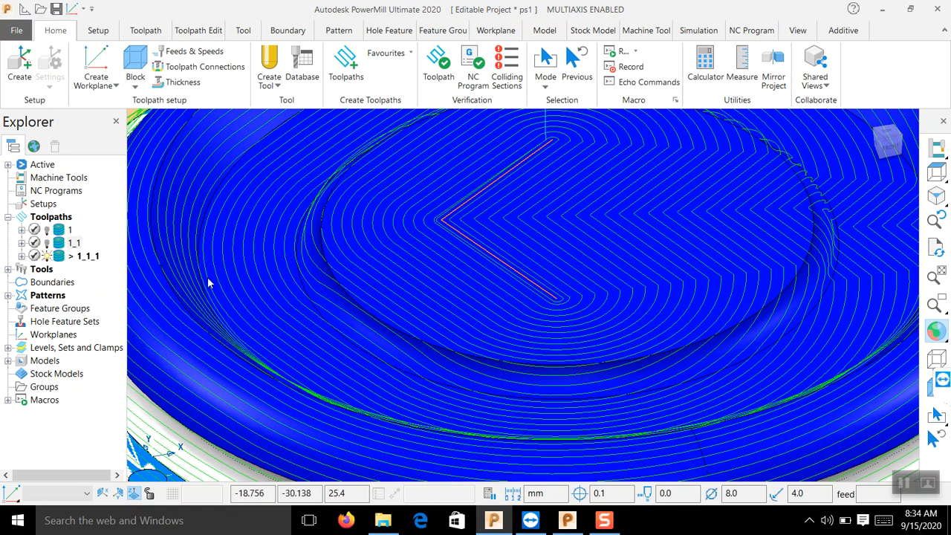
Duplicate toolpath 1_1_1 from its parametric spiral settings
{"action": "right_click", "coordinate": [87, 255]}
{"action": "left_click", "coordinate": [158, 125]}
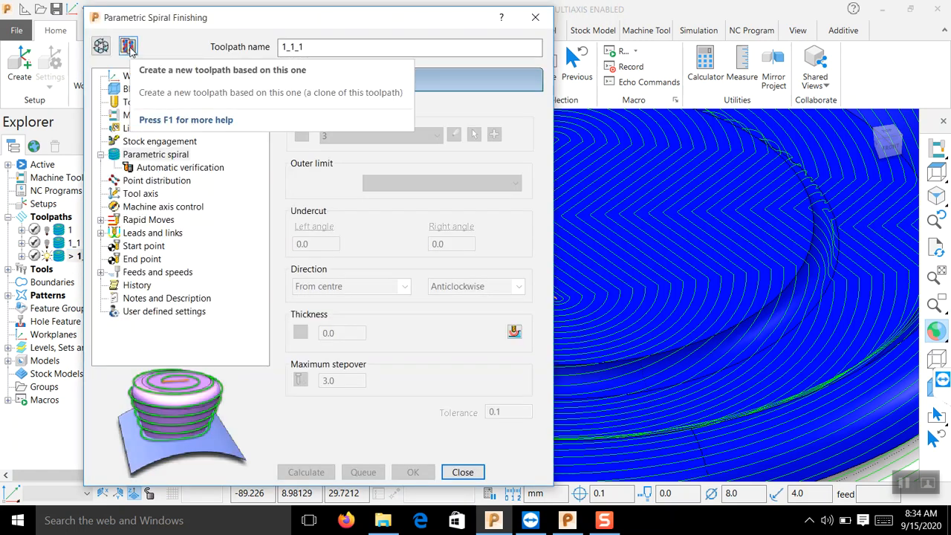
{"action": "left_click", "coordinate": [129, 47]}
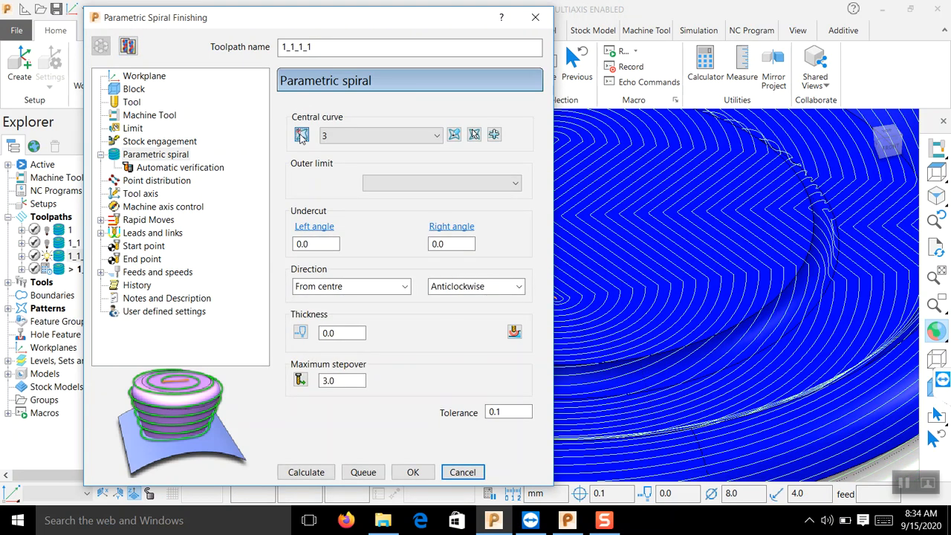
Create central curve 4 as a four-sided line loop in the middle of the part's central disc and accept the sketch
{"action": "left_click", "coordinate": [301, 135]}
{"action": "left_click", "coordinate": [454, 134]}
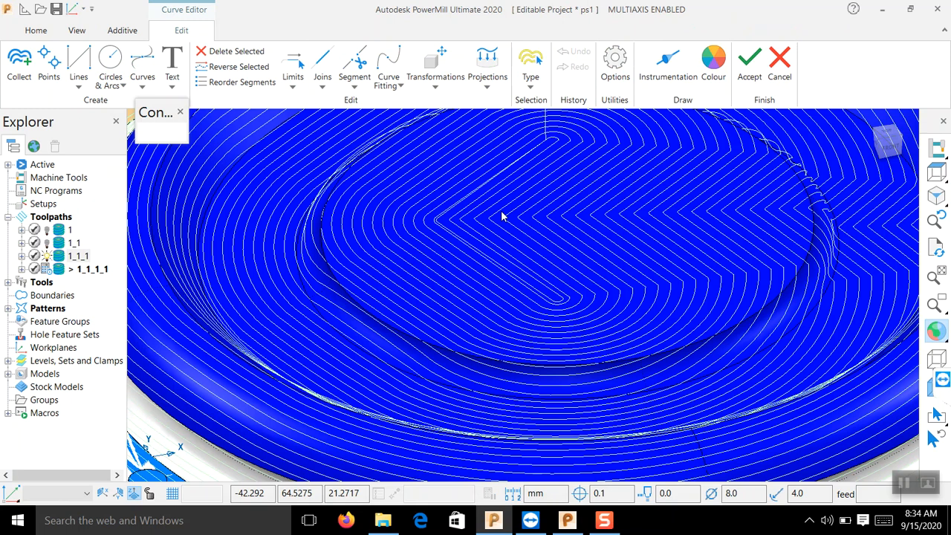
{"action": "left_click", "coordinate": [452, 198]}
{"action": "left_click", "coordinate": [553, 285]}
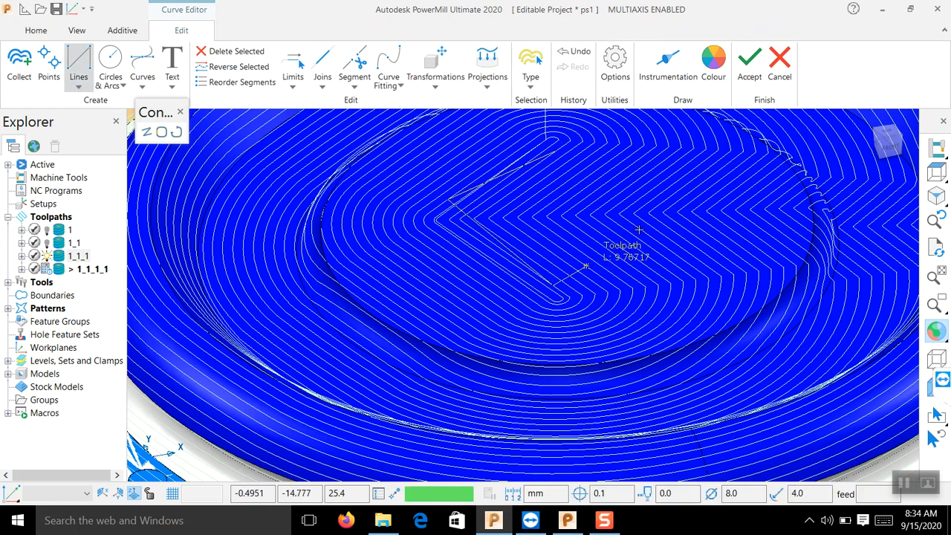
{"action": "left_click", "coordinate": [674, 186]}
{"action": "left_click", "coordinate": [554, 152]}
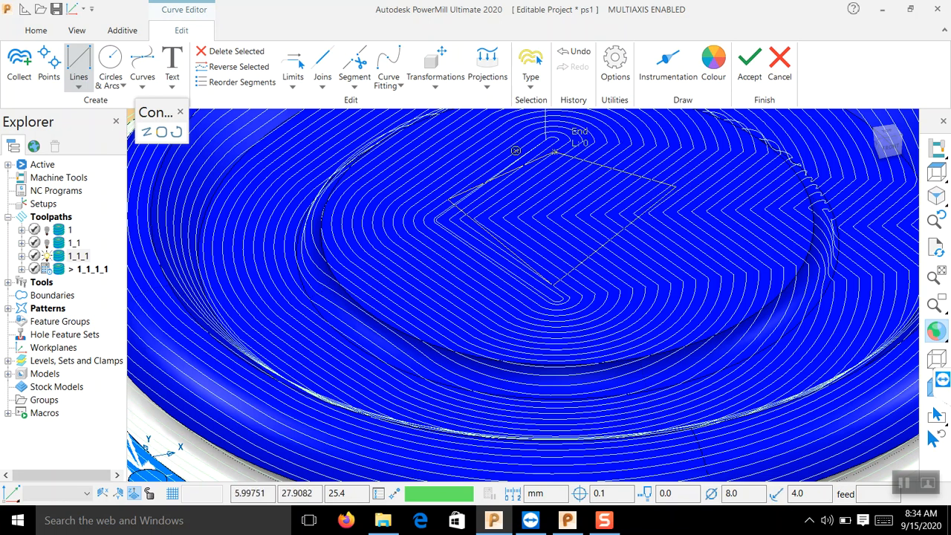
{"action": "left_click", "coordinate": [747, 63]}
Calculate toolpath 1_1_1_1 from the four-sided central curve and show it with toolpath 1_1_1 hidden
{"action": "left_click", "coordinate": [331, 473]}
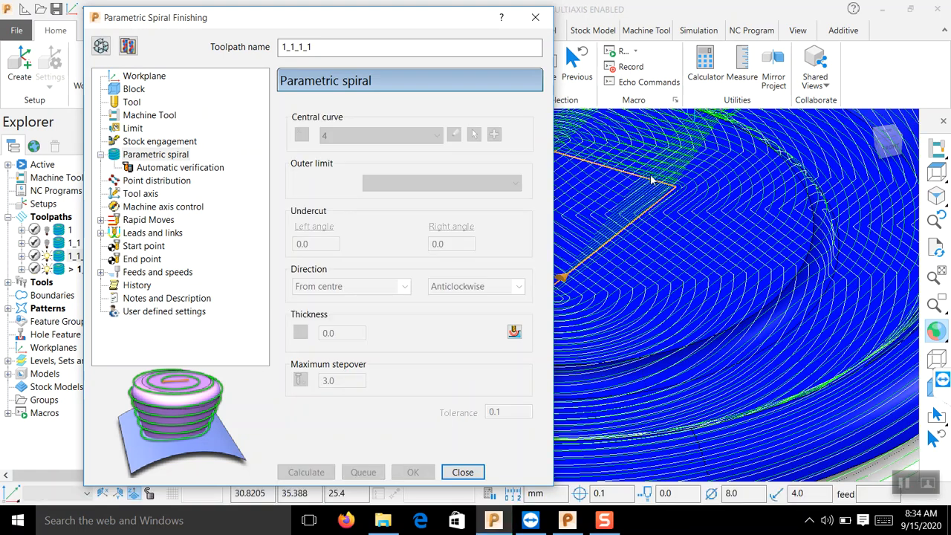
{"action": "left_click", "coordinate": [462, 471]}
{"action": "left_click", "coordinate": [44, 256]}
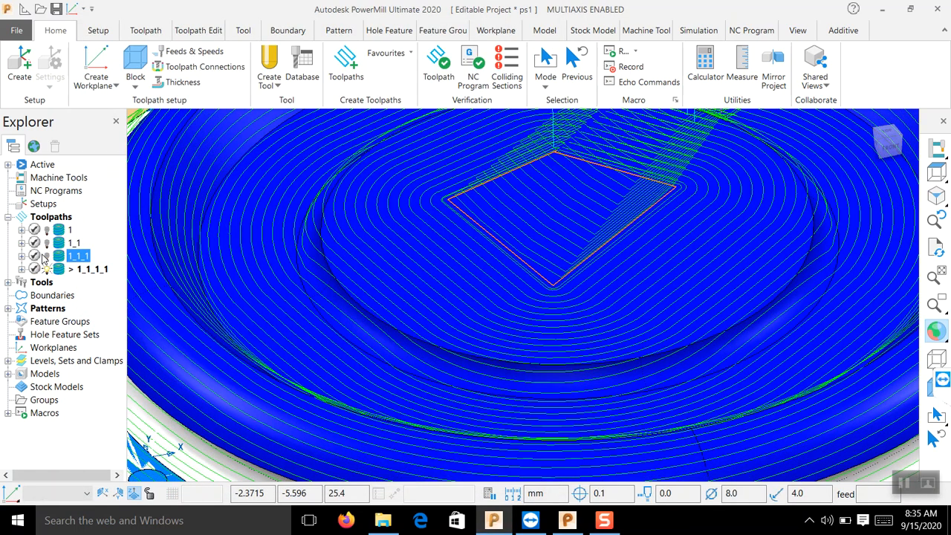
{"action": "scroll", "coordinate": [486, 299], "scroll_direction": "down", "scroll_amount": 5}
{"action": "middle_click_drag", "start_coordinate": [490, 299], "coordinate": [552, 314]}
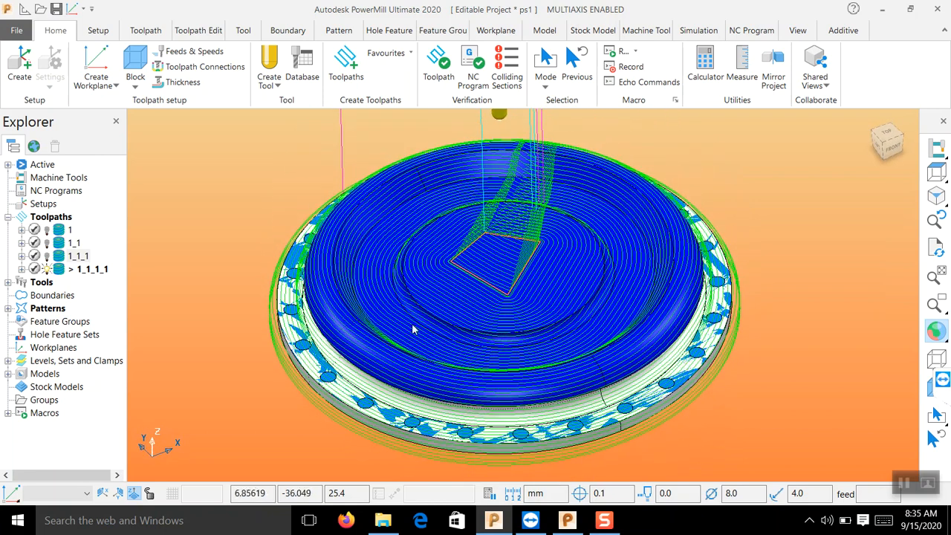
Delete toolpath 1_1_1_1 and examine the corner where the four-sided curve's start and end points meet
{"action": "right_click", "coordinate": [87, 273]}
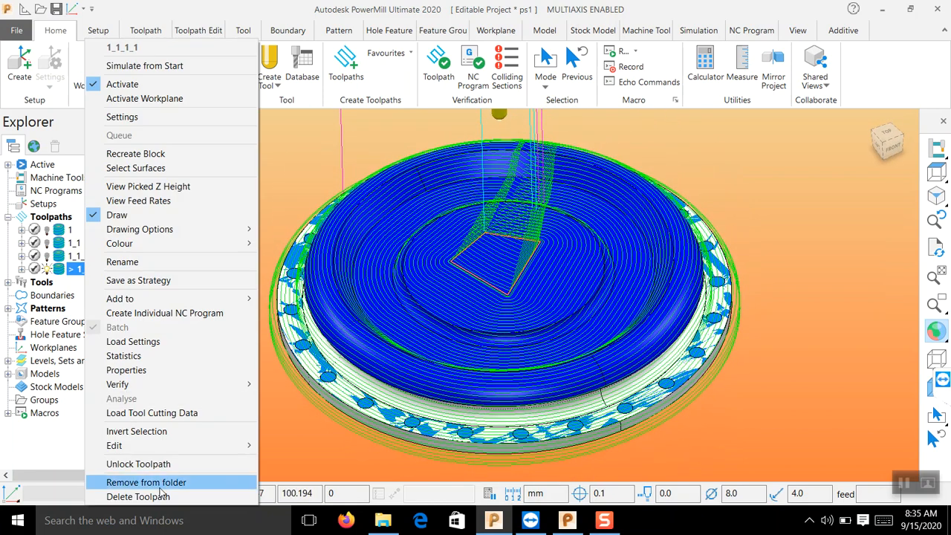
{"action": "left_click", "coordinate": [138, 497]}
{"action": "scroll", "coordinate": [496, 266], "scroll_direction": "up", "scroll_amount": 3}
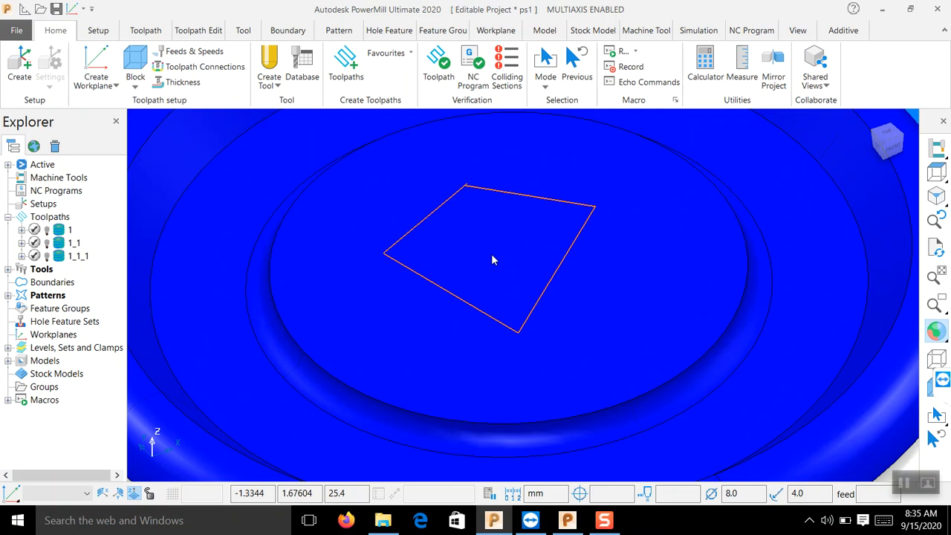
{"action": "scroll", "coordinate": [459, 194], "scroll_direction": "up", "scroll_amount": 4}
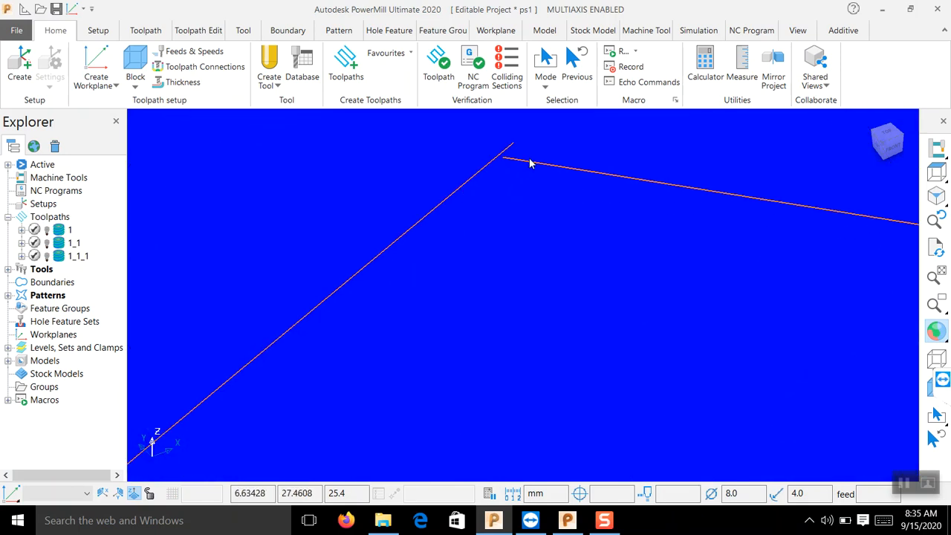
{"action": "left_click", "coordinate": [529, 162]}
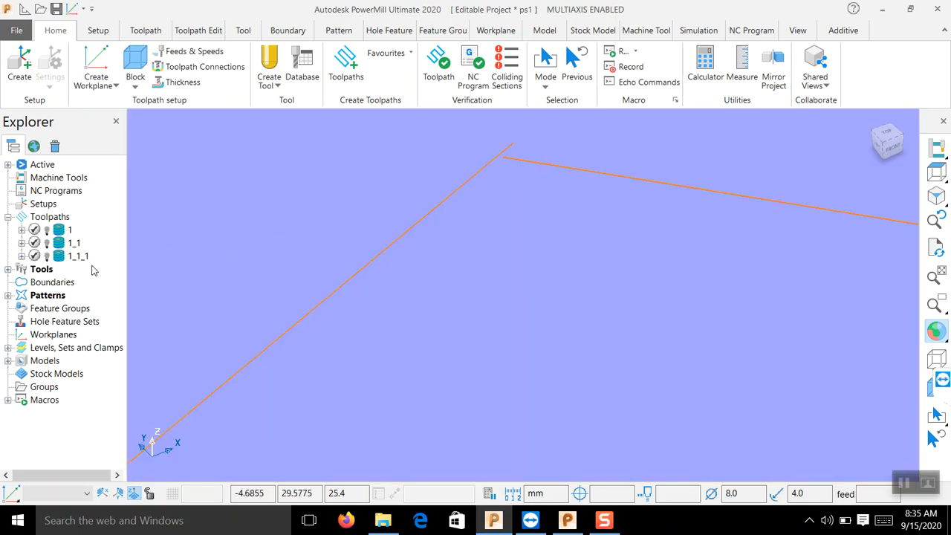
{"action": "scroll", "coordinate": [554, 260], "scroll_direction": "down", "scroll_amount": 7}
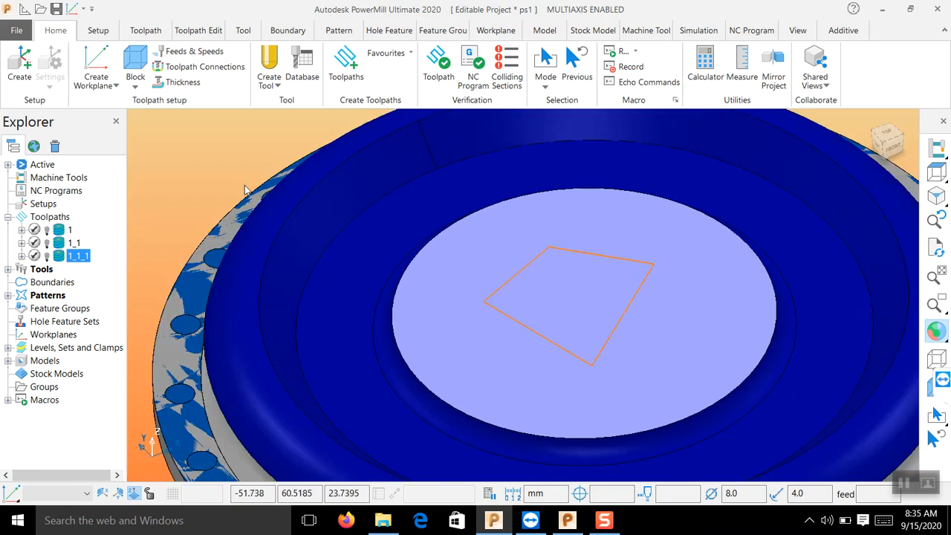
{"action": "left_click", "coordinate": [245, 190]}
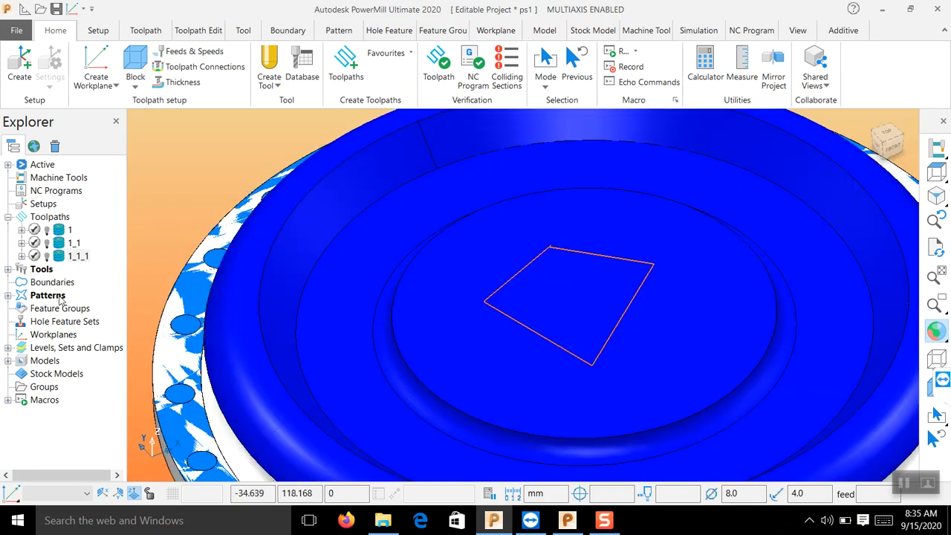
Hide pattern 4, create a new empty pattern and open it in the curve editor
{"action": "left_click", "coordinate": [8, 295]}
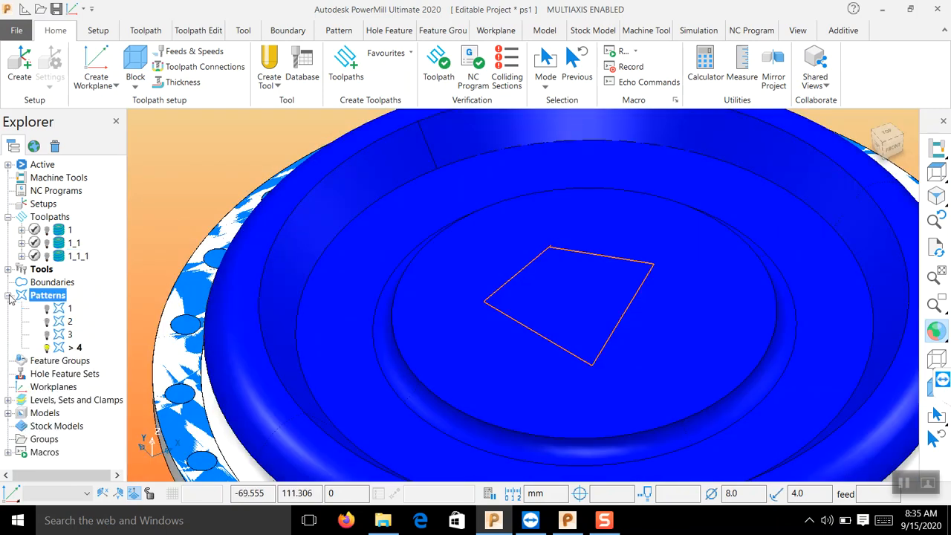
{"action": "left_click", "coordinate": [48, 348]}
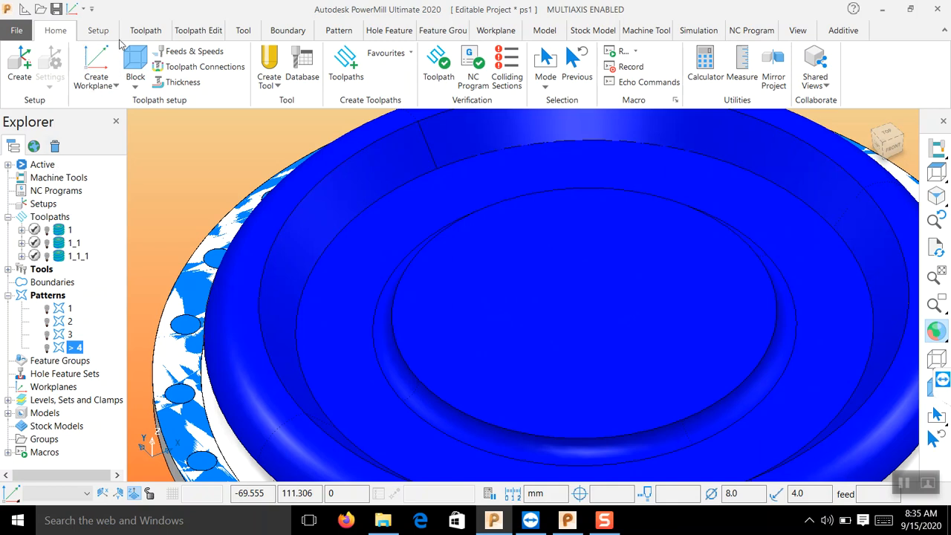
{"action": "right_click", "coordinate": [48, 296]}
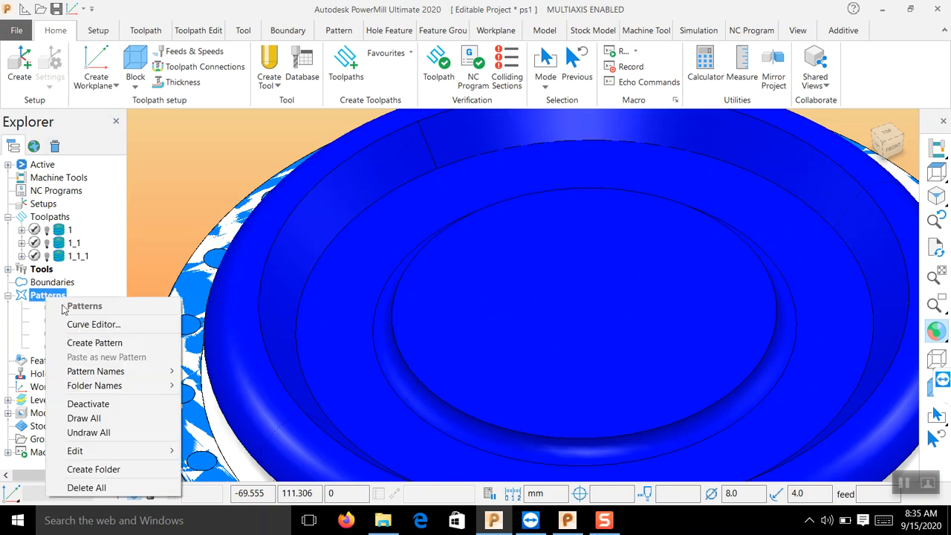
{"action": "left_click", "coordinate": [108, 341]}
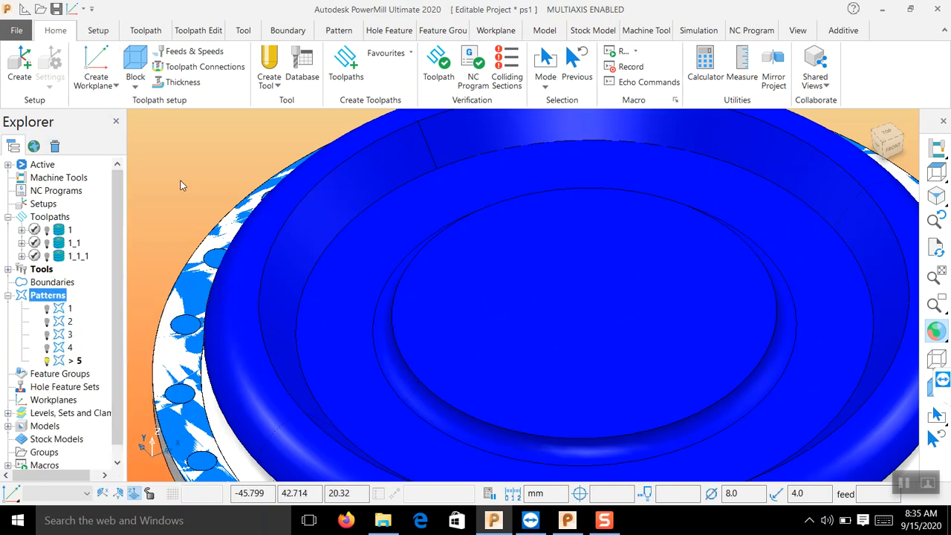
{"action": "right_click", "coordinate": [67, 364]}
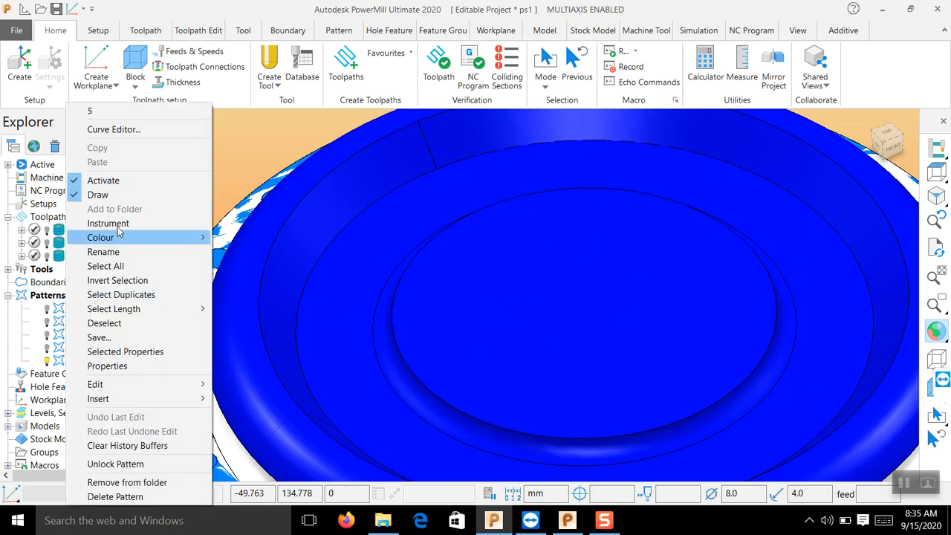
{"action": "left_click", "coordinate": [133, 130]}
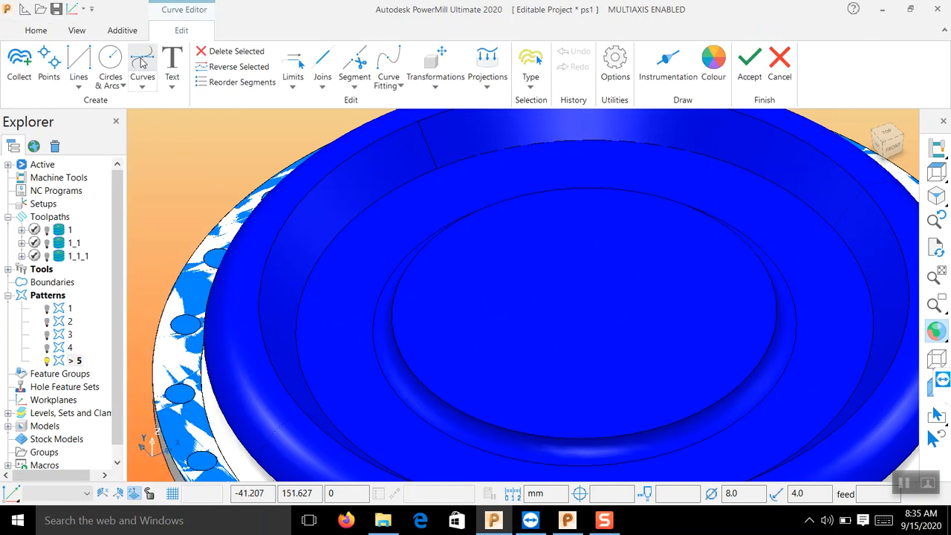
Draw a closed four-sided line loop with a third side about 36 mm long on the central disc and accept the sketch
{"action": "left_click", "coordinate": [82, 64]}
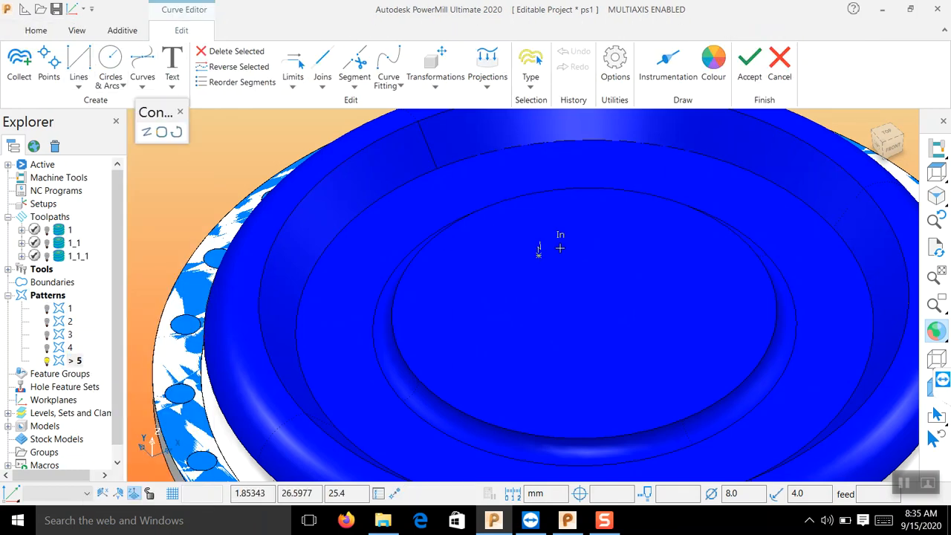
{"action": "left_click", "coordinate": [585, 245]}
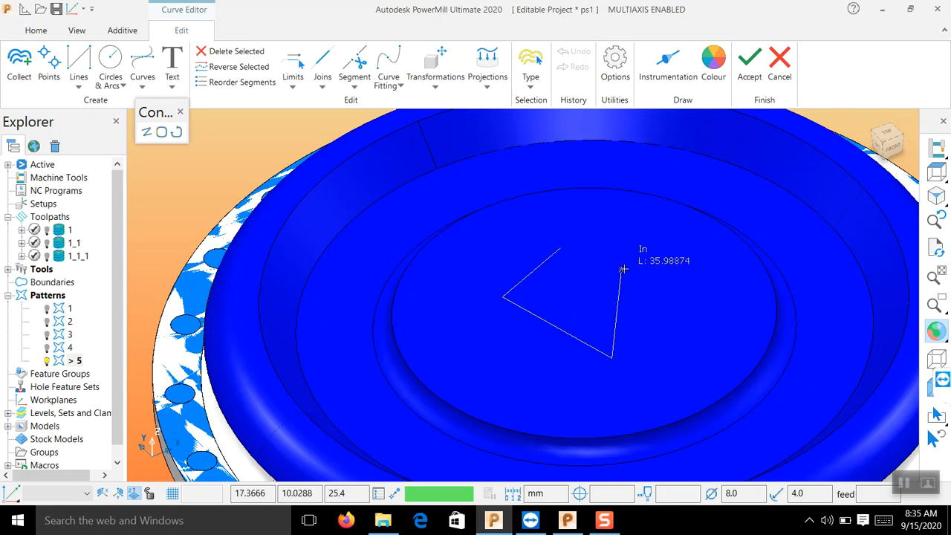
{"action": "left_click", "coordinate": [559, 243]}
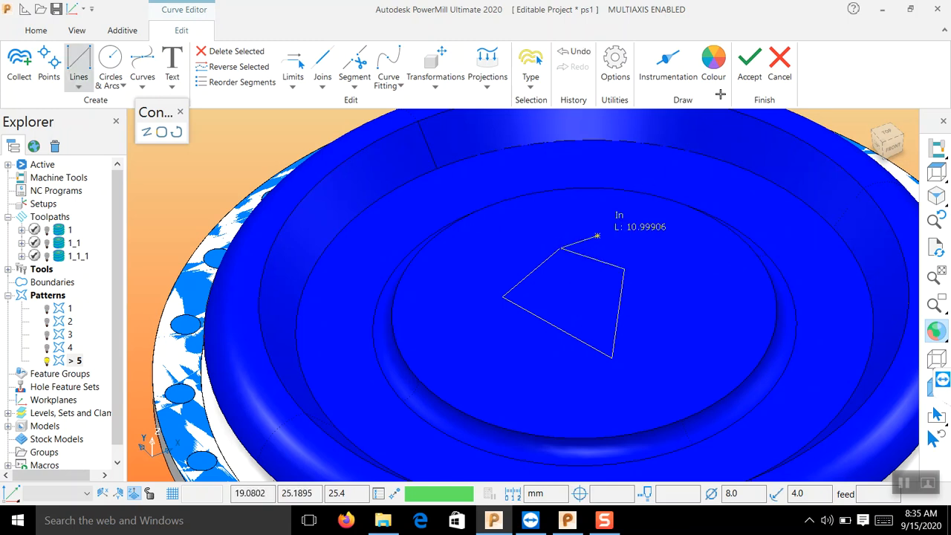
{"action": "left_click", "coordinate": [749, 59]}
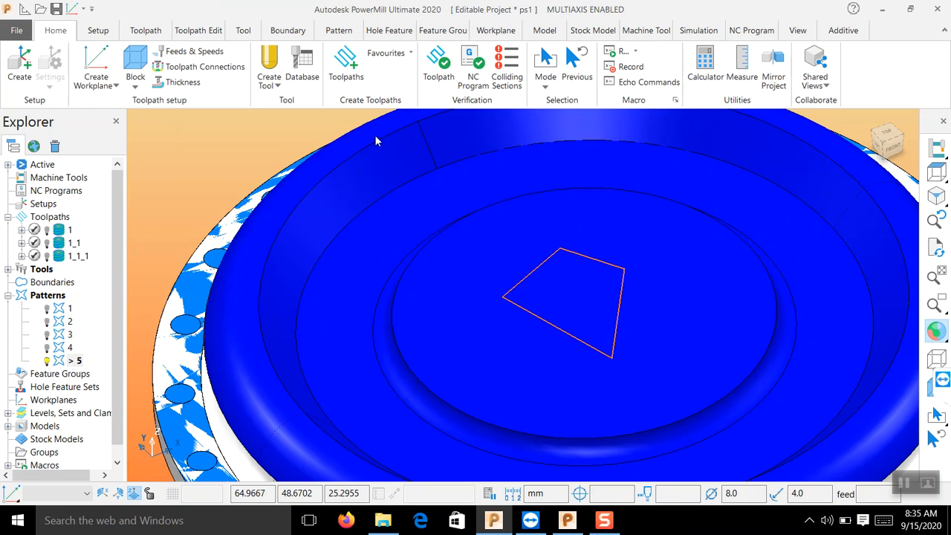
Unlock toolpath 1_1_1 for editing, set its central curve to pattern 5 and recalculate it
{"action": "right_click", "coordinate": [78, 257]}
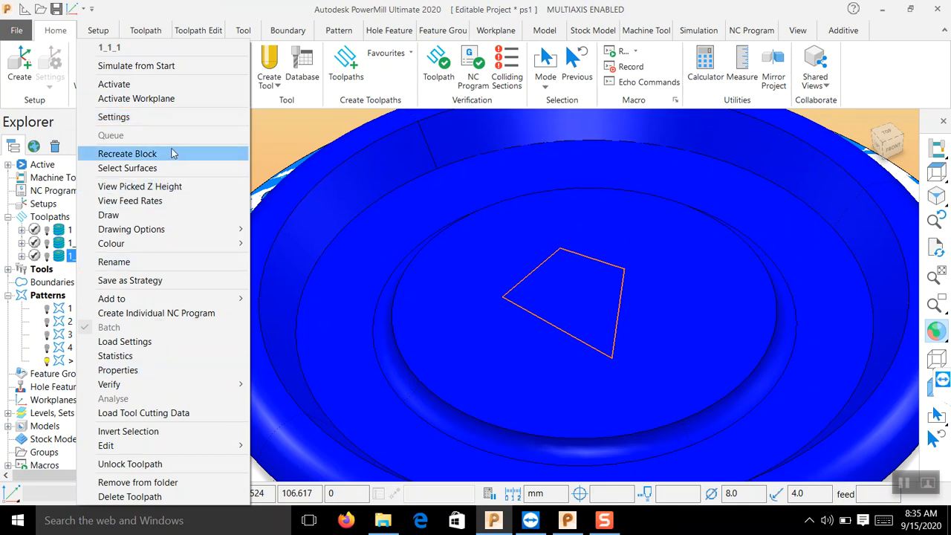
{"action": "left_click", "coordinate": [167, 116]}
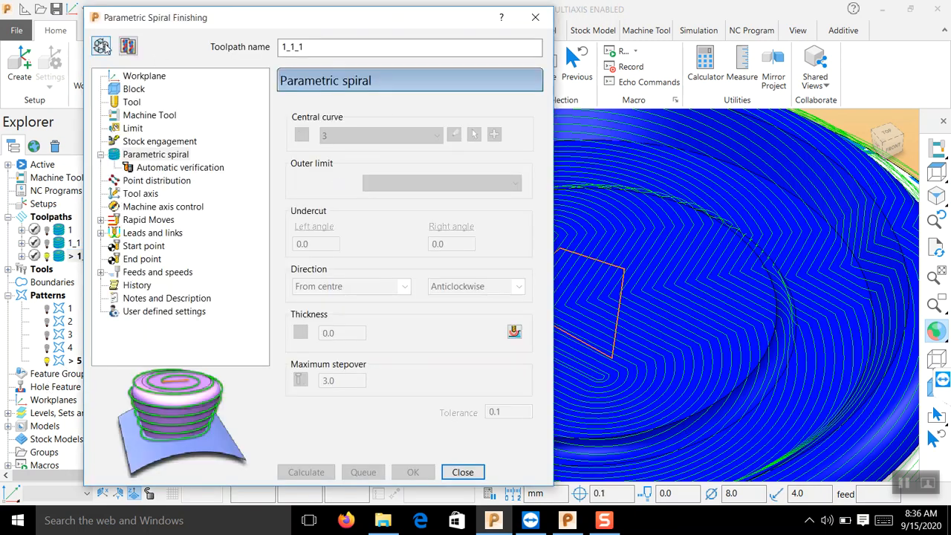
{"action": "left_click", "coordinate": [102, 46]}
{"action": "left_click", "coordinate": [358, 139]}
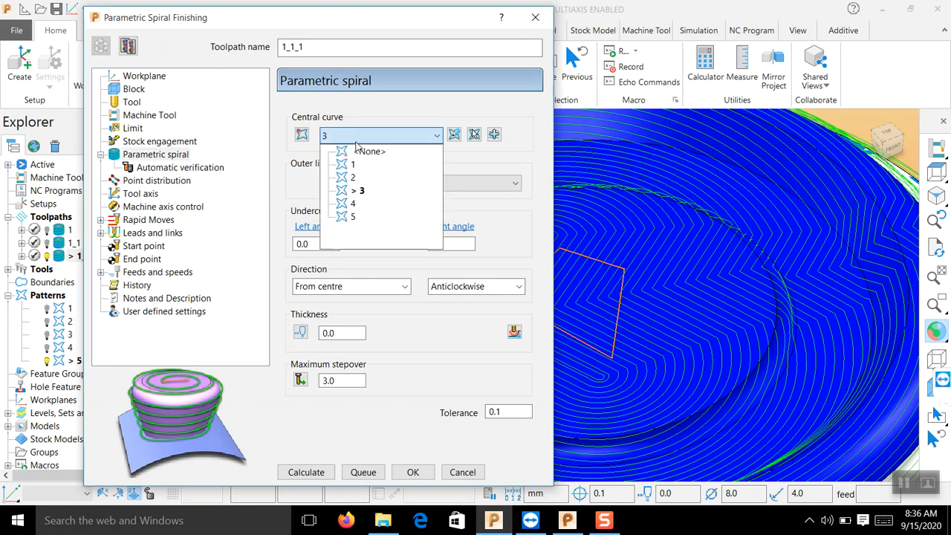
{"action": "left_click", "coordinate": [350, 216]}
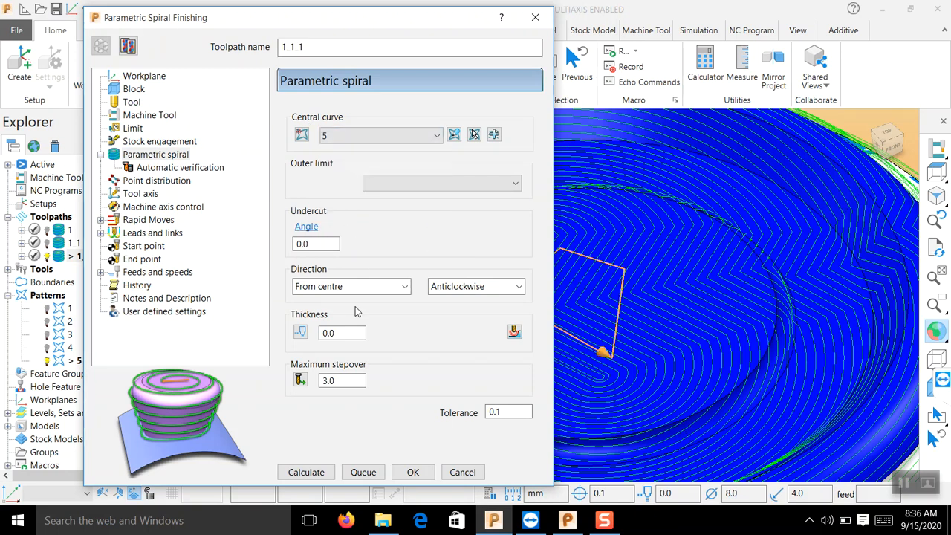
{"action": "left_click", "coordinate": [309, 475]}
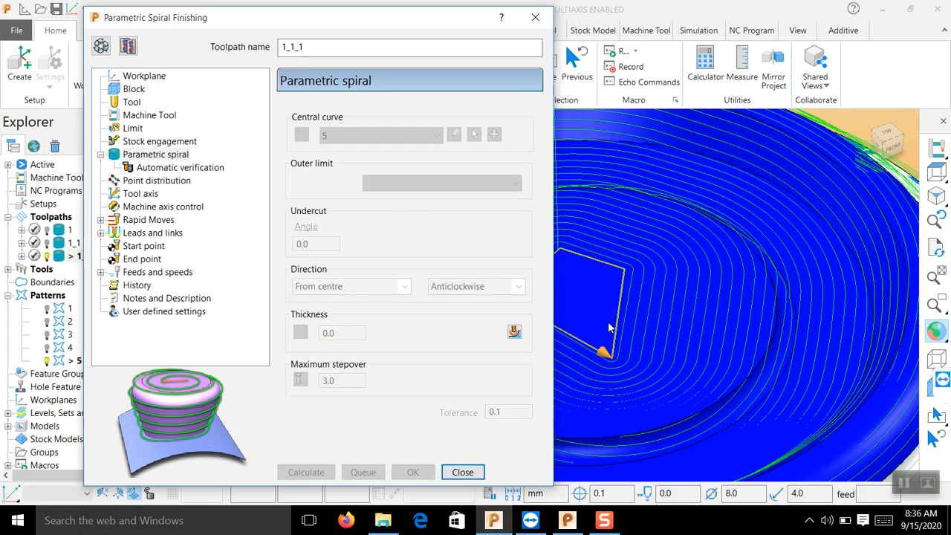
Examine the recalculated spiral around the closed central curve and along the undercut below the part's rim
{"action": "scroll", "coordinate": [783, 286], "scroll_direction": "down", "scroll_amount": 5}
{"action": "scroll", "coordinate": [625, 317], "scroll_direction": "up", "scroll_amount": 4}
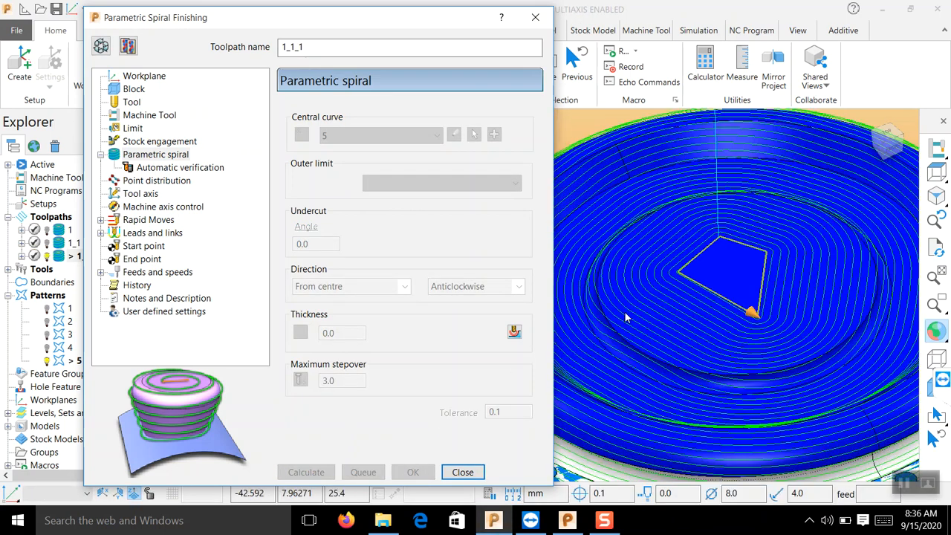
{"action": "scroll", "coordinate": [625, 312], "scroll_direction": "down", "scroll_amount": 3}
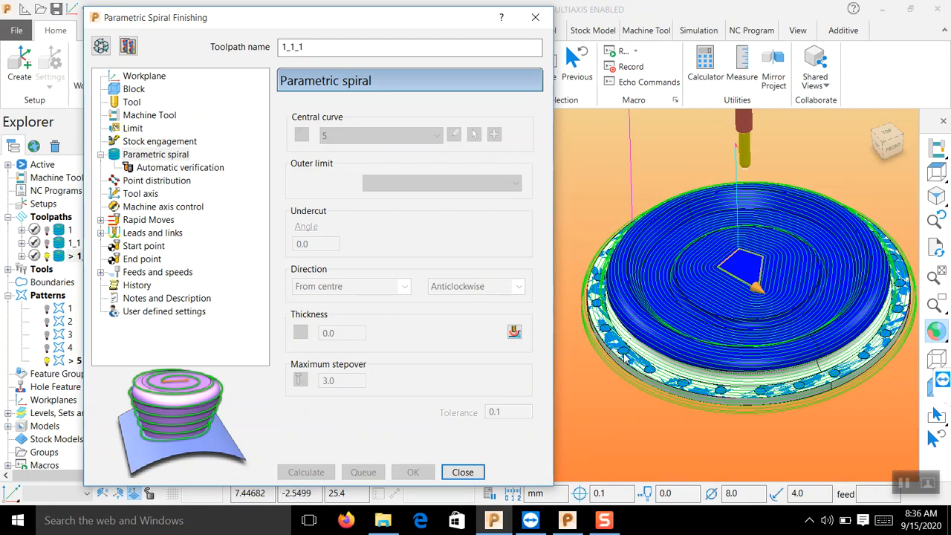
{"action": "left_click", "coordinate": [463, 472]}
{"action": "scroll", "coordinate": [843, 275], "scroll_direction": "up", "scroll_amount": 2}
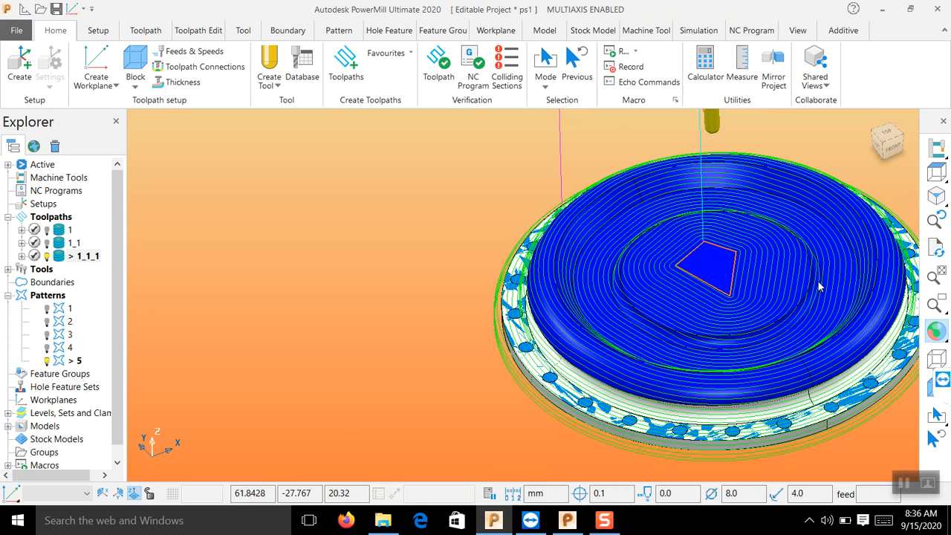
{"action": "scroll", "coordinate": [804, 291], "scroll_direction": "down", "scroll_amount": 1}
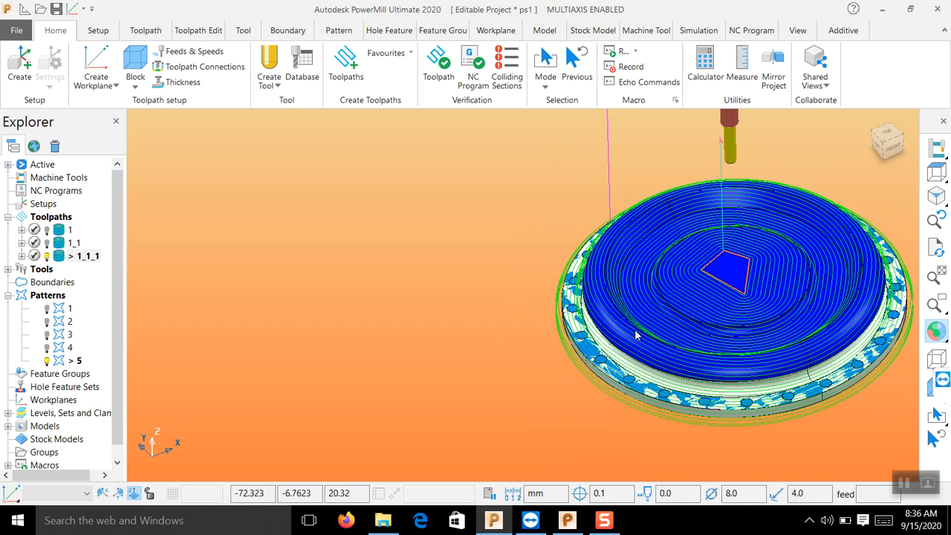
{"action": "middle_click_drag", "start_coordinate": [607, 312], "coordinate": [592, 213]}
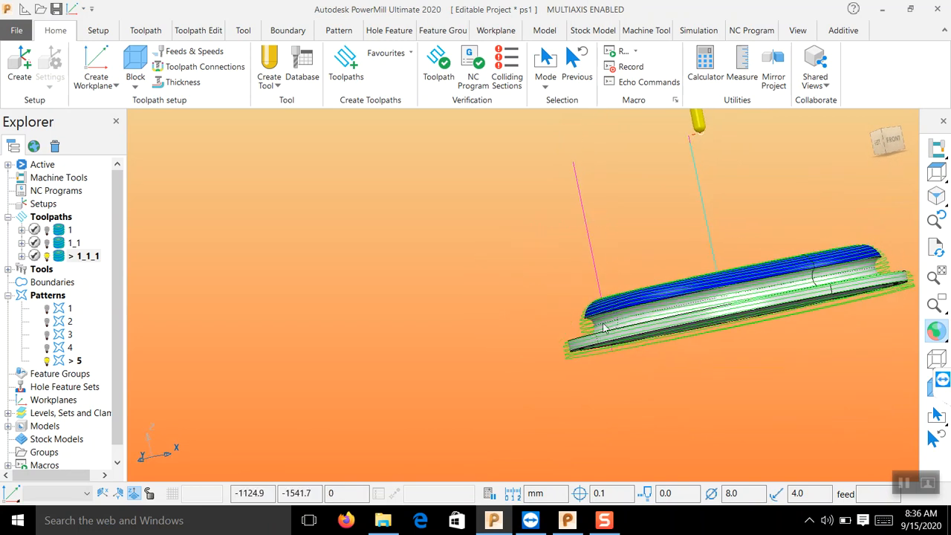
{"action": "scroll", "coordinate": [603, 330], "scroll_direction": "up", "scroll_amount": 2}
{"action": "scroll", "coordinate": [603, 331], "scroll_direction": "up", "scroll_amount": 3}
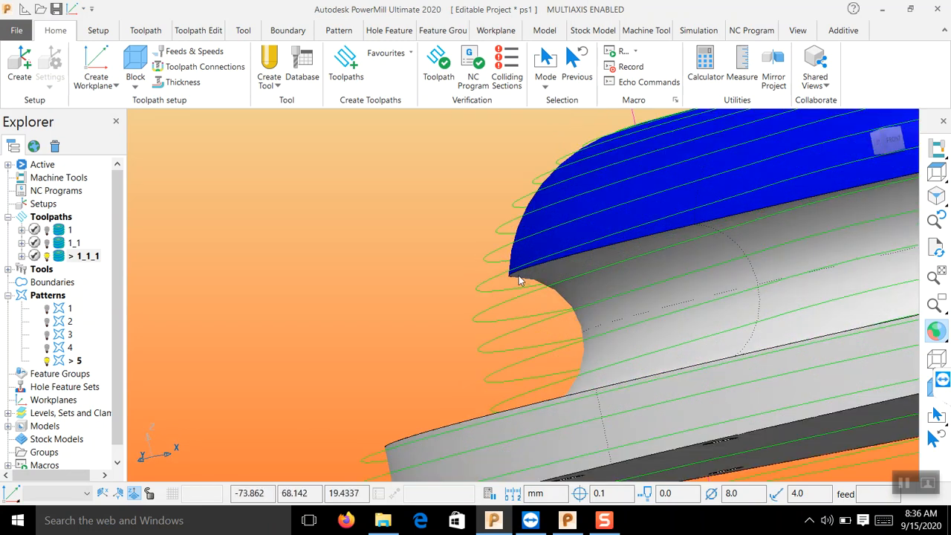
Unlock toolpath 1_1_1 for editing, set its undercut angle to 30 degrees and recalculate the parametric spiral
{"action": "mouse_move", "coordinate": [607, 291]}
{"action": "middle_mouse_down"}
{"action": "mouse_move", "coordinate": [606, 313]}
{"action": "mouse_move", "coordinate": [593, 300]}
{"action": "middle_mouse_up"}
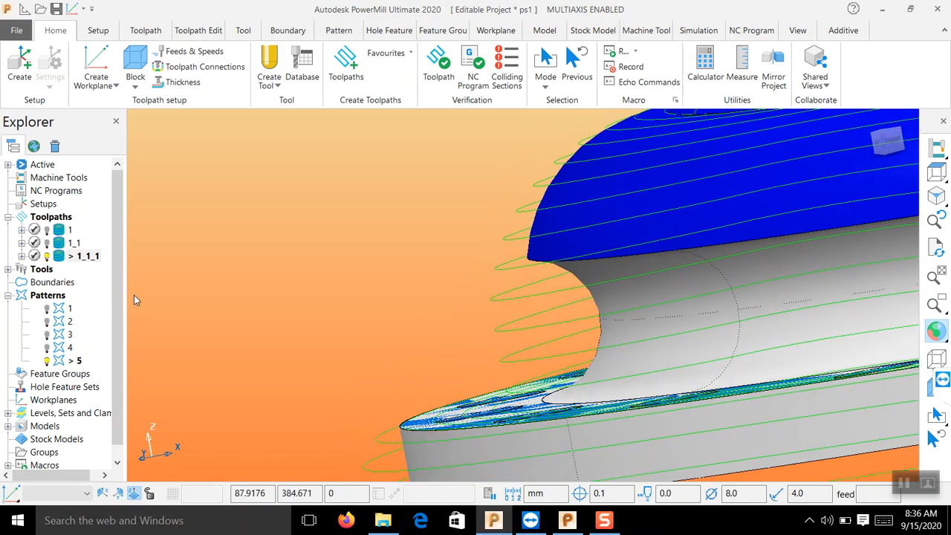
{"action": "right_click", "coordinate": [74, 257]}
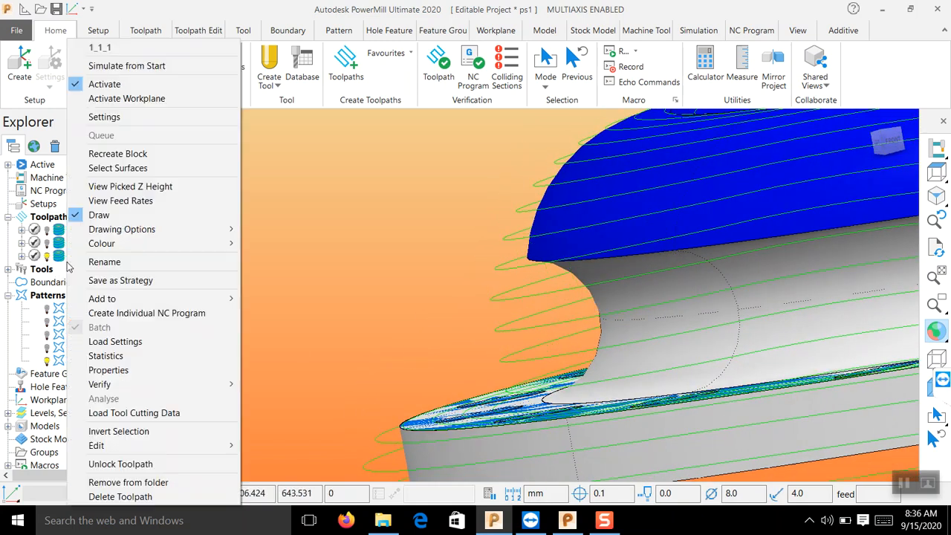
{"action": "left_click", "coordinate": [124, 115]}
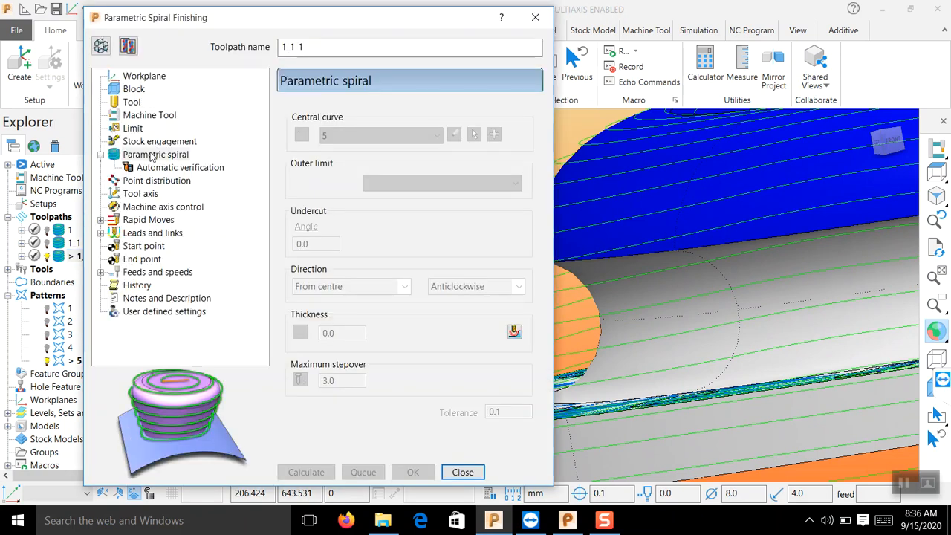
{"action": "left_click", "coordinate": [99, 48]}
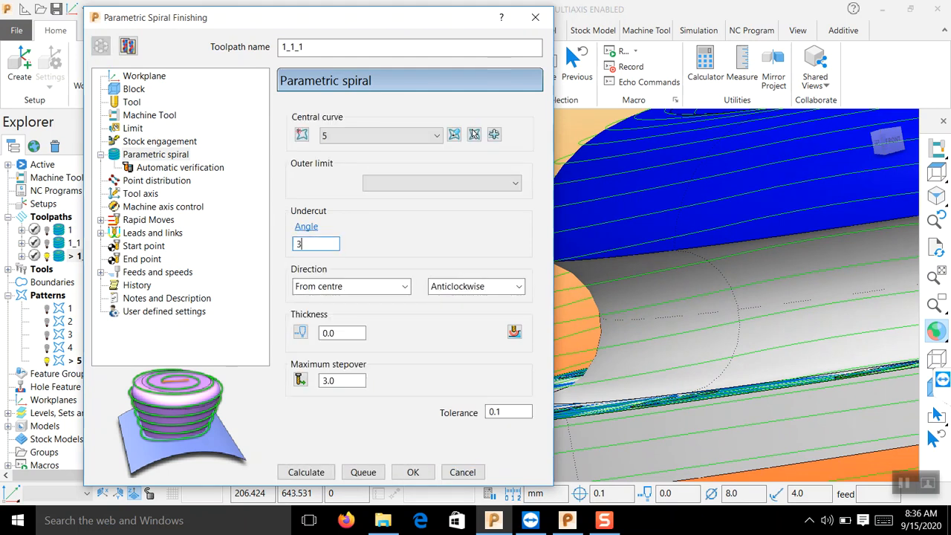
{"action": "left_click", "coordinate": [304, 472]}
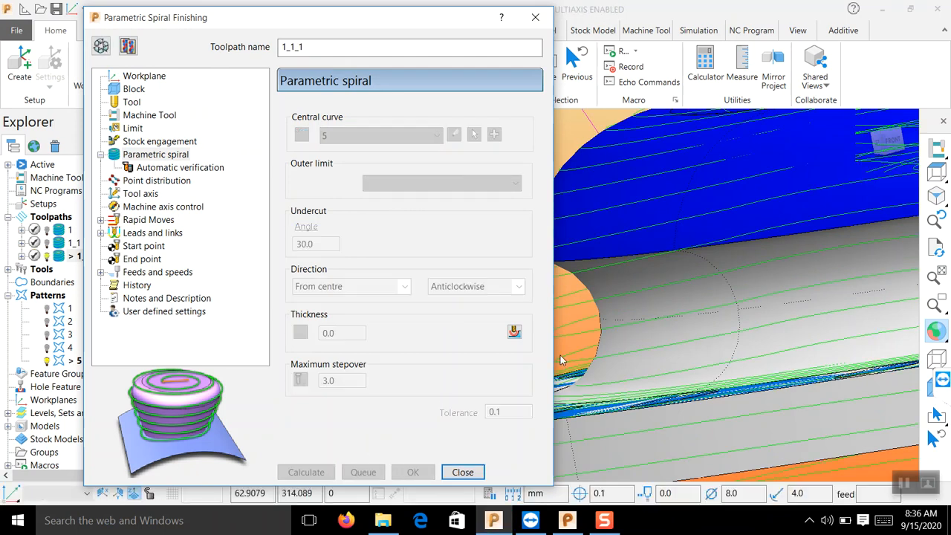
{"action": "left_click", "coordinate": [483, 475]}
{"action": "middle_click_drag", "start_coordinate": [462, 312], "coordinate": [484, 310]}
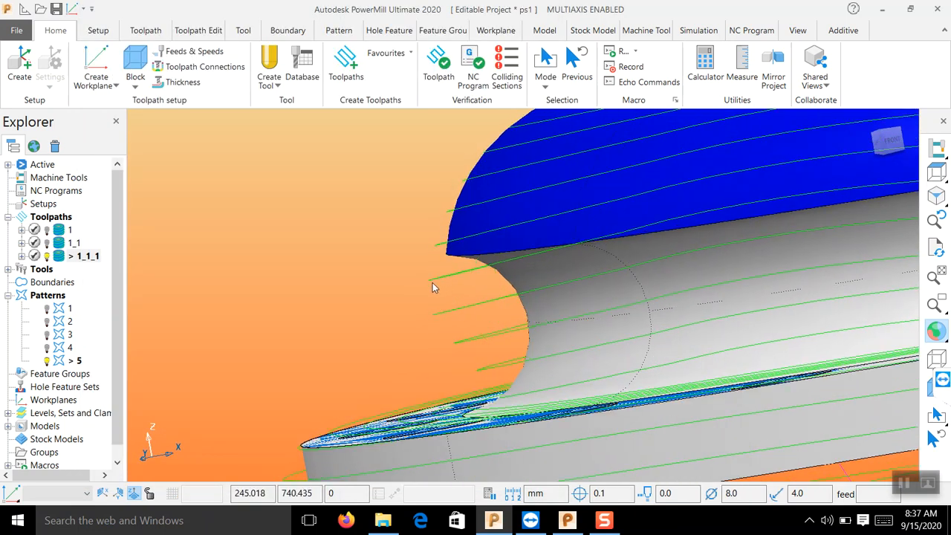
{"action": "scroll", "coordinate": [479, 370], "scroll_direction": "down", "scroll_amount": 5}
{"action": "scroll", "coordinate": [514, 289], "scroll_direction": "down", "scroll_amount": 4}
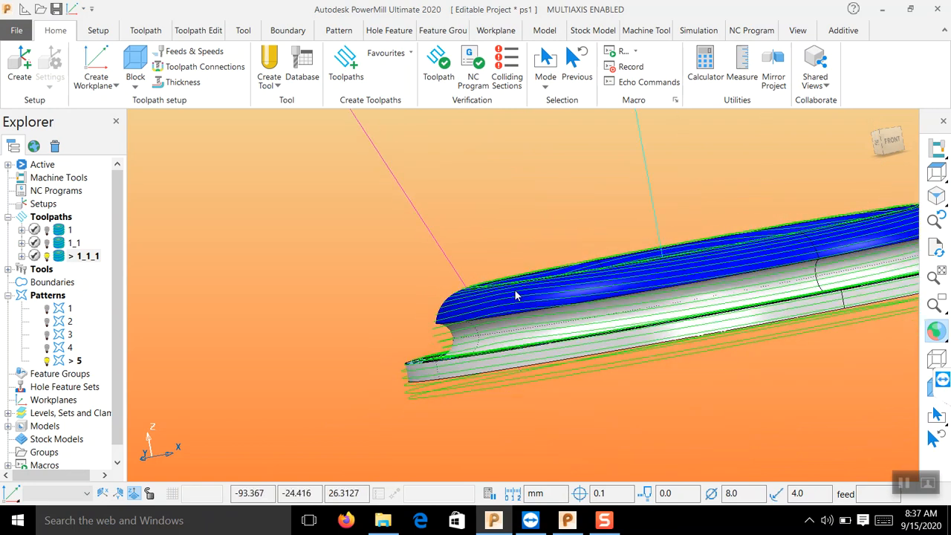
Load toolpath 1_1_1 into the simulation and play the tool motion from the central curve outwards
{"action": "middle_click_drag", "start_coordinate": [634, 322], "coordinate": [629, 318]}
{"action": "scroll", "coordinate": [601, 221], "scroll_direction": "up", "scroll_amount": 6}
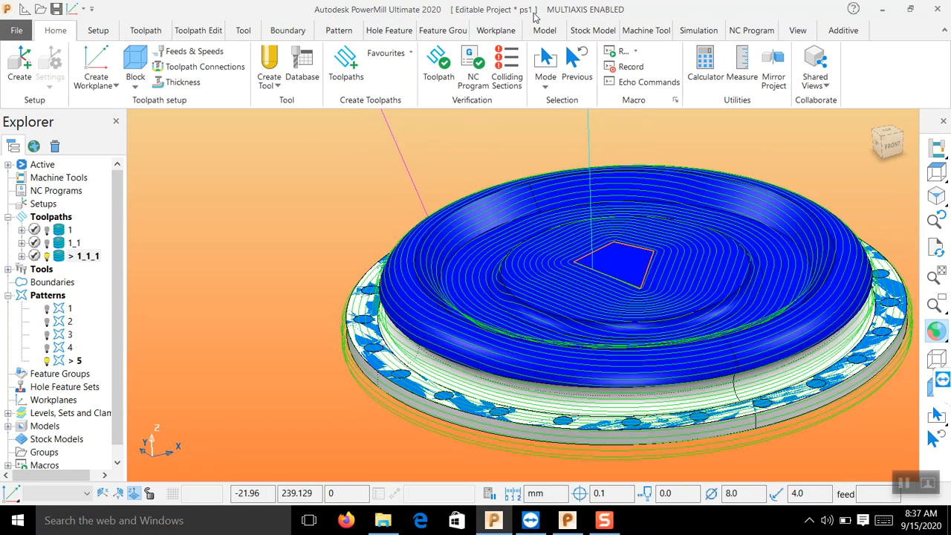
{"action": "left_click", "coordinate": [698, 30]}
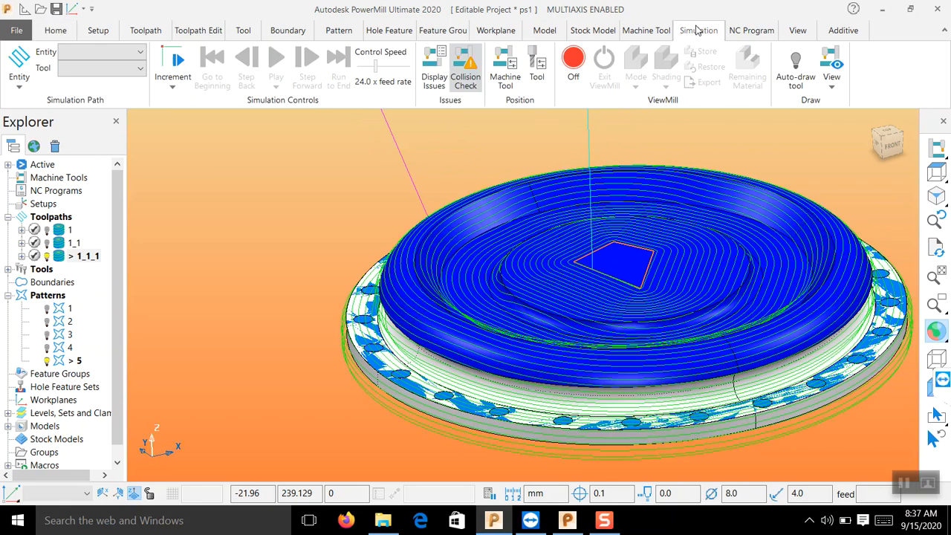
{"action": "left_click", "coordinate": [127, 52]}
{"action": "left_click", "coordinate": [102, 142]}
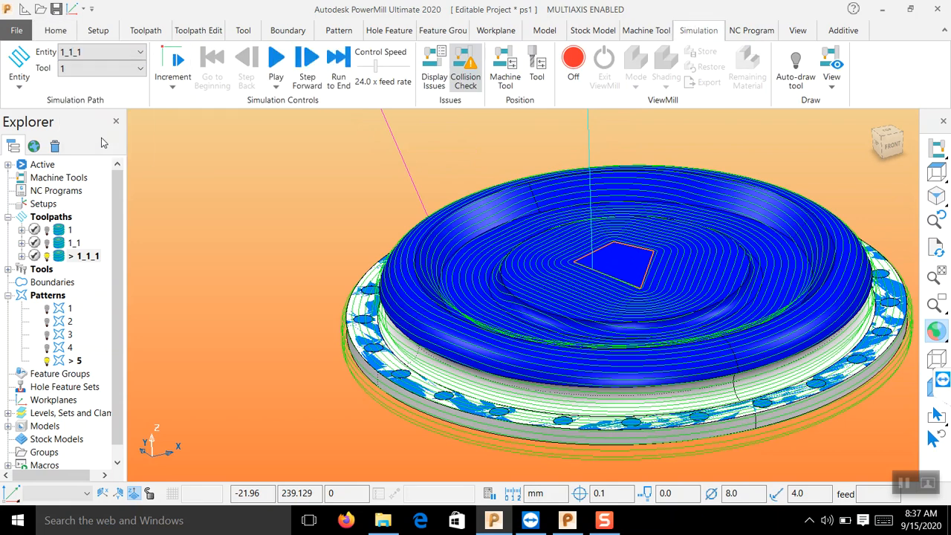
{"action": "left_click", "coordinate": [275, 57]}
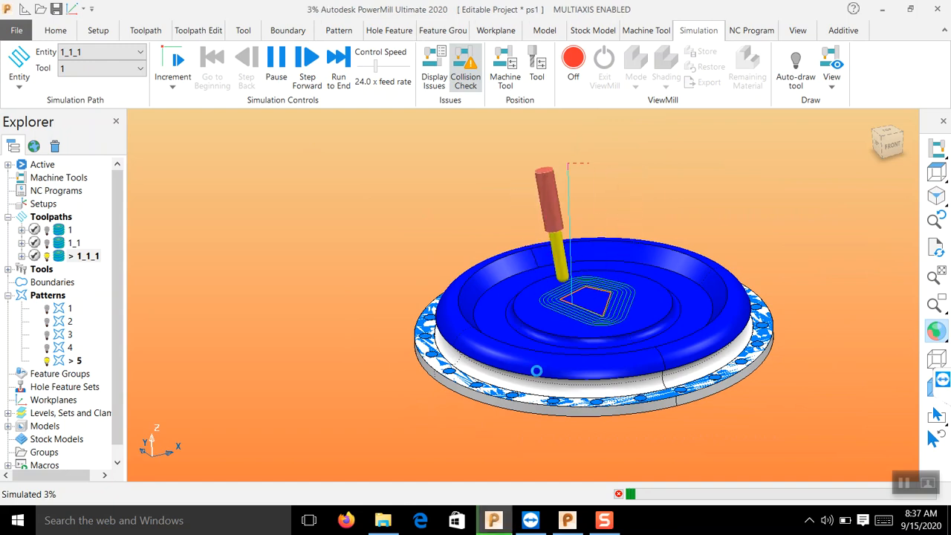
{"action": "scroll", "coordinate": [591, 363], "scroll_direction": "up", "scroll_amount": 2}
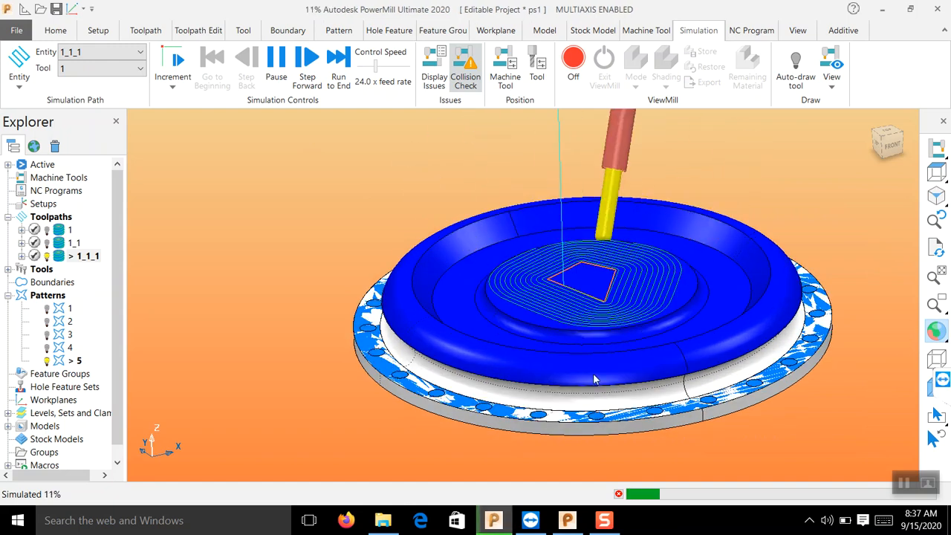
{"action": "scroll", "coordinate": [593, 375], "scroll_direction": "down", "scroll_amount": 1}
{"action": "scroll", "coordinate": [649, 400], "scroll_direction": "up", "scroll_amount": 1}
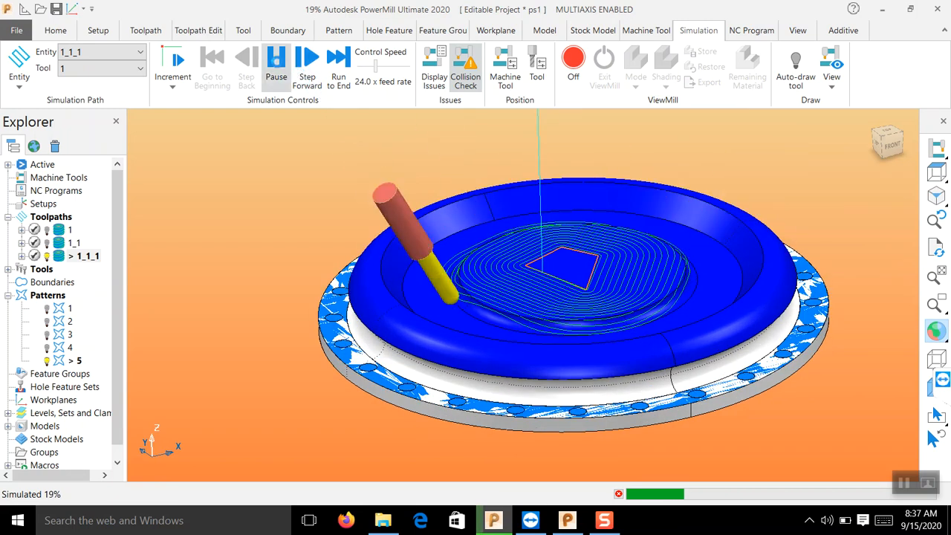
Pause the simulation of toolpath 1_1_1 partway to inspect the tool's tilt near the central disc
{"action": "left_click", "coordinate": [276, 66]}
{"action": "left_click", "coordinate": [276, 65]}
{"action": "left_click", "coordinate": [277, 65]}
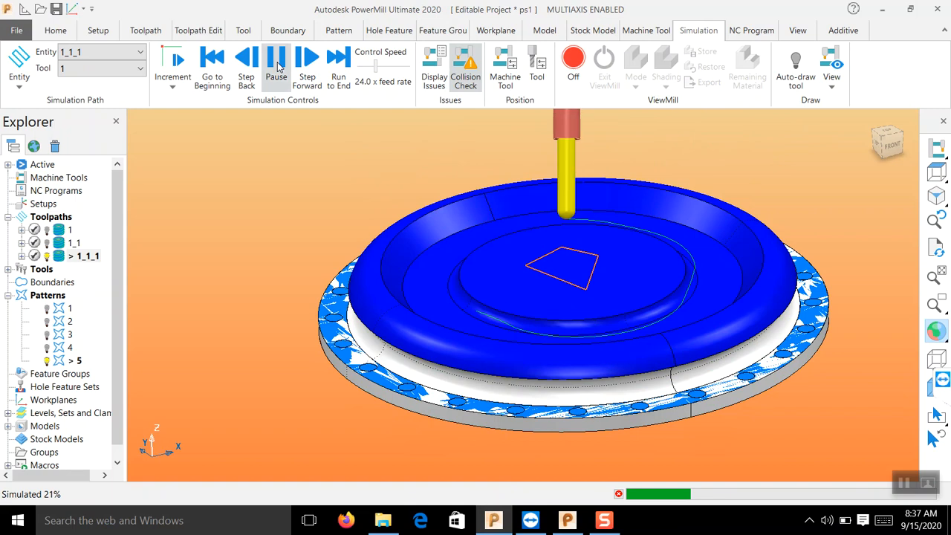
{"action": "left_click", "coordinate": [276, 66]}
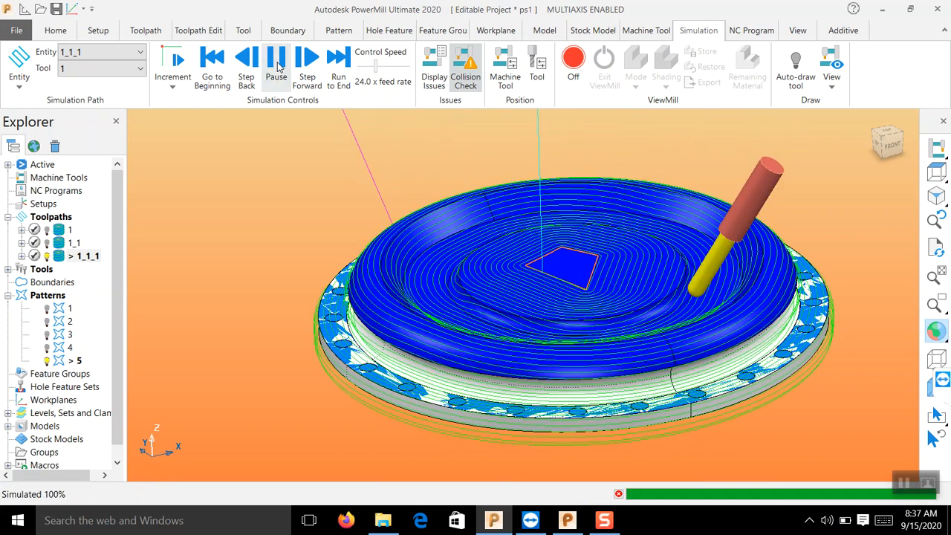
{"action": "left_click", "coordinate": [277, 65]}
{"action": "middle_click_drag", "start_coordinate": [640, 242], "coordinate": [631, 256]}
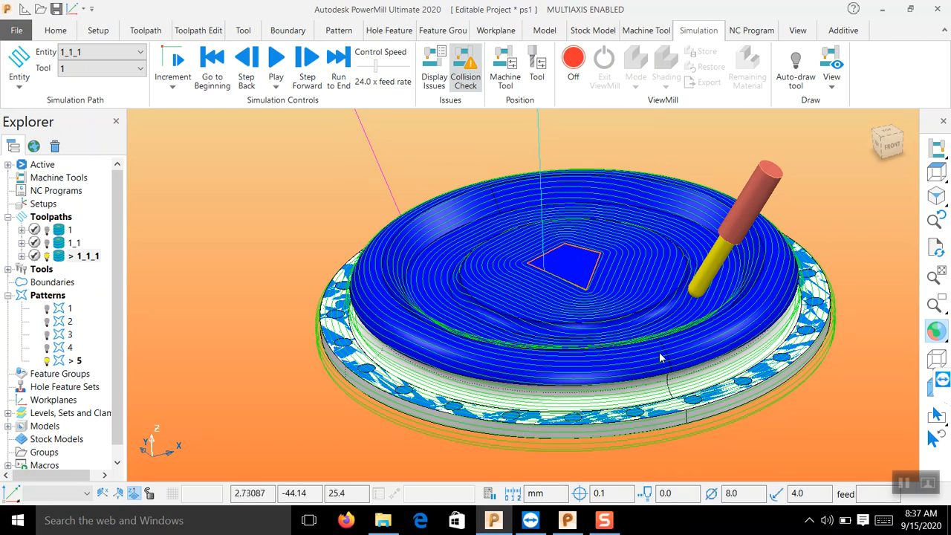
Resume the simulation of toolpath 1_1_1 and watch the tool machine the rim and undercut to the end
{"action": "left_click", "coordinate": [277, 63]}
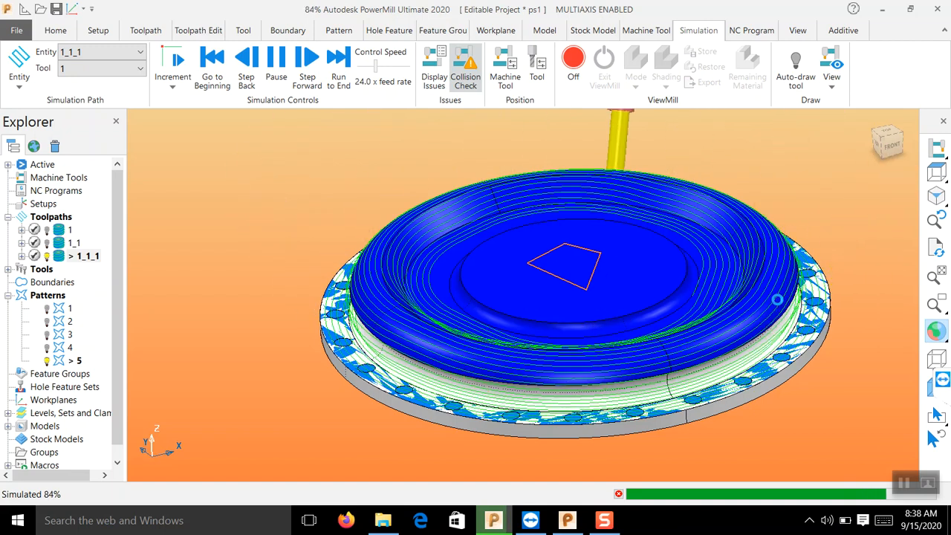
{"action": "scroll", "coordinate": [630, 387], "scroll_direction": "down", "scroll_amount": 2}
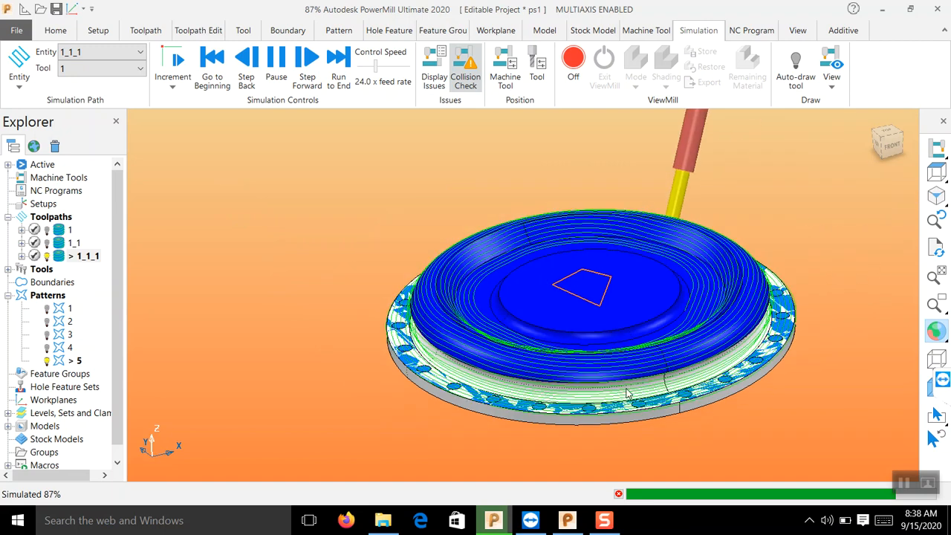
{"action": "scroll", "coordinate": [725, 308], "scroll_direction": "up", "scroll_amount": 2}
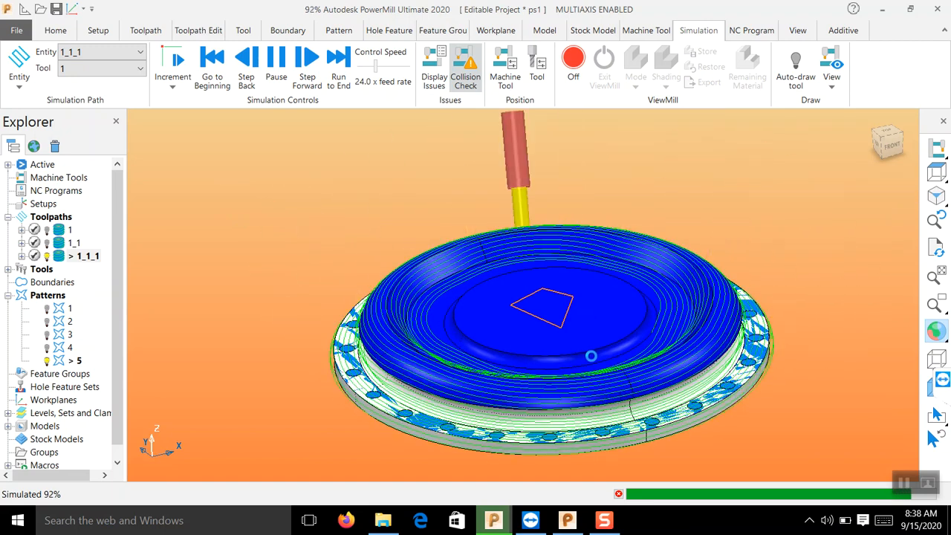
{"action": "scroll", "coordinate": [464, 440], "scroll_direction": "up", "scroll_amount": 2}
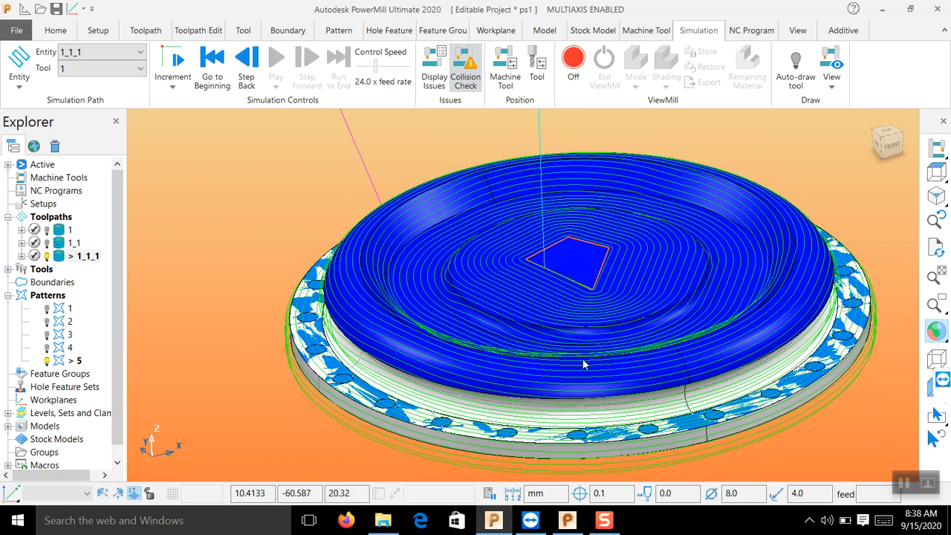
Examine the complete spiral from the closed four-sided central curve out to the part's outer flange
{"action": "scroll", "coordinate": [641, 363], "scroll_direction": "down", "scroll_amount": 1}
{"action": "scroll", "coordinate": [641, 363], "scroll_direction": "up", "scroll_amount": 1}
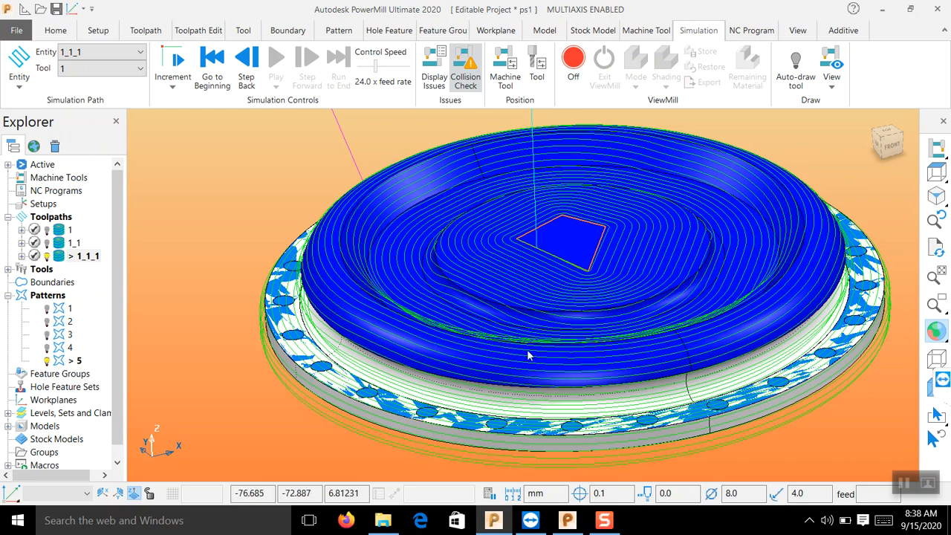
{"action": "scroll", "coordinate": [538, 354], "scroll_direction": "down", "scroll_amount": 2}
{"action": "scroll", "coordinate": [550, 357], "scroll_direction": "up", "scroll_amount": 1}
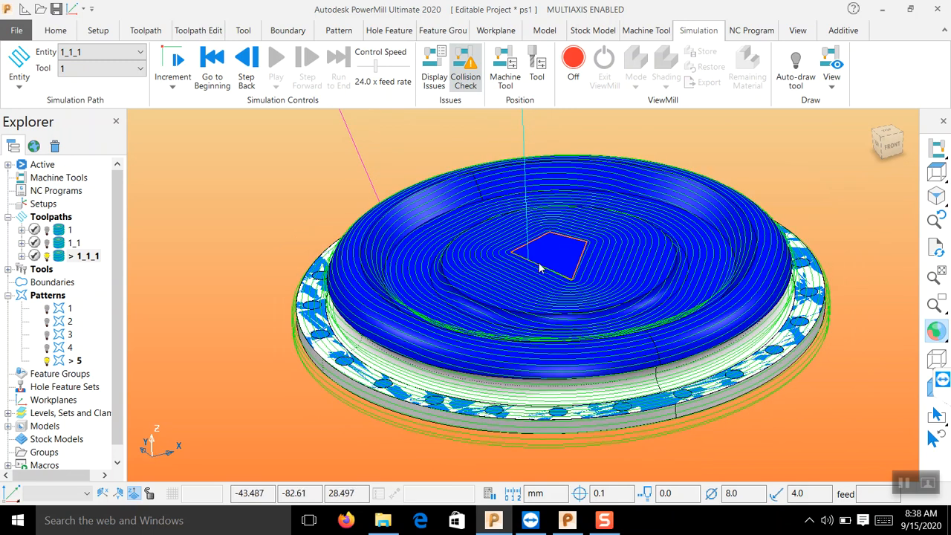
{"action": "scroll", "coordinate": [562, 356], "scroll_direction": "up", "scroll_amount": 1}
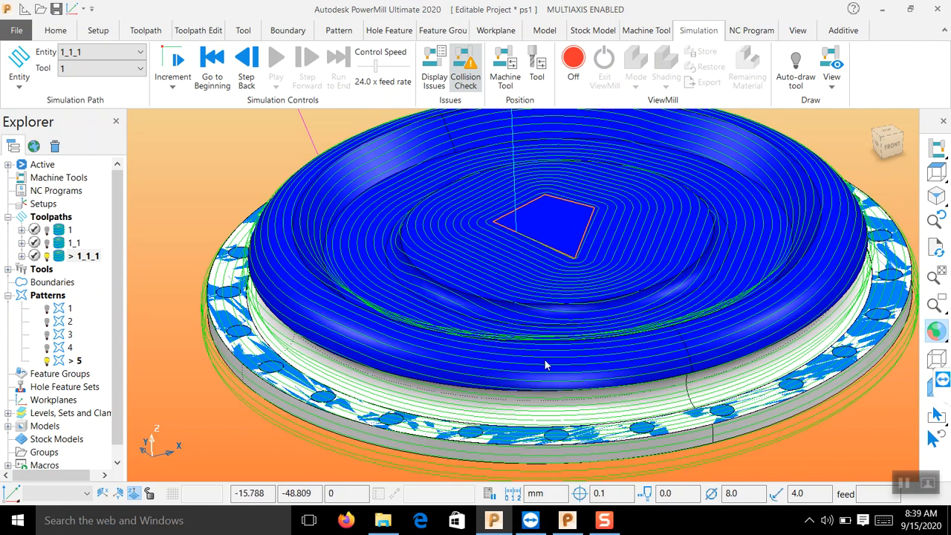
{"action": "scroll", "coordinate": [526, 359], "scroll_direction": "down", "scroll_amount": 1}
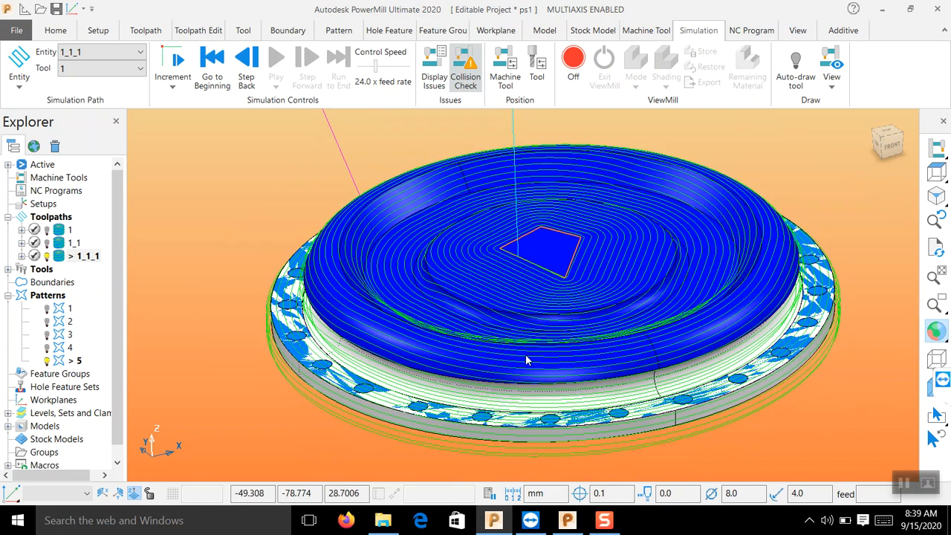
{"action": "middle_click_drag", "start_coordinate": [601, 320], "coordinate": [598, 329]}
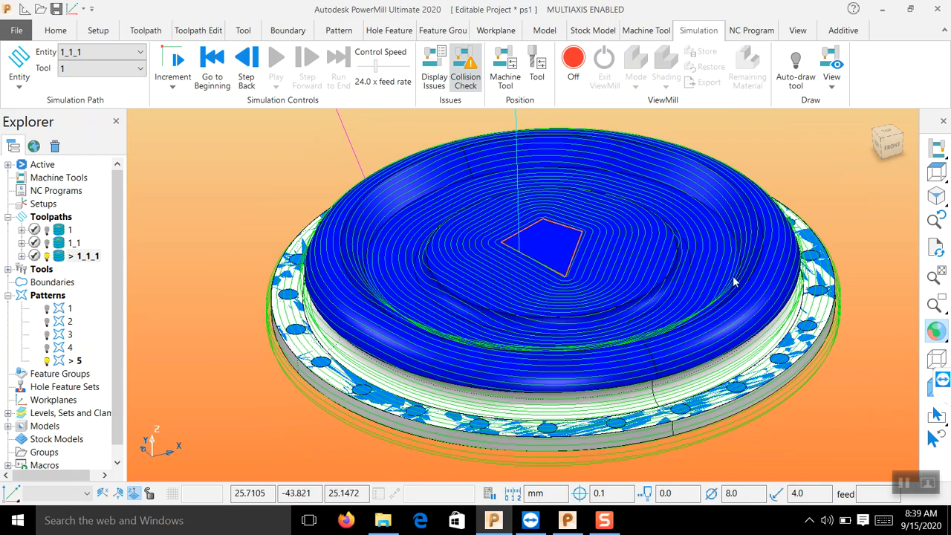